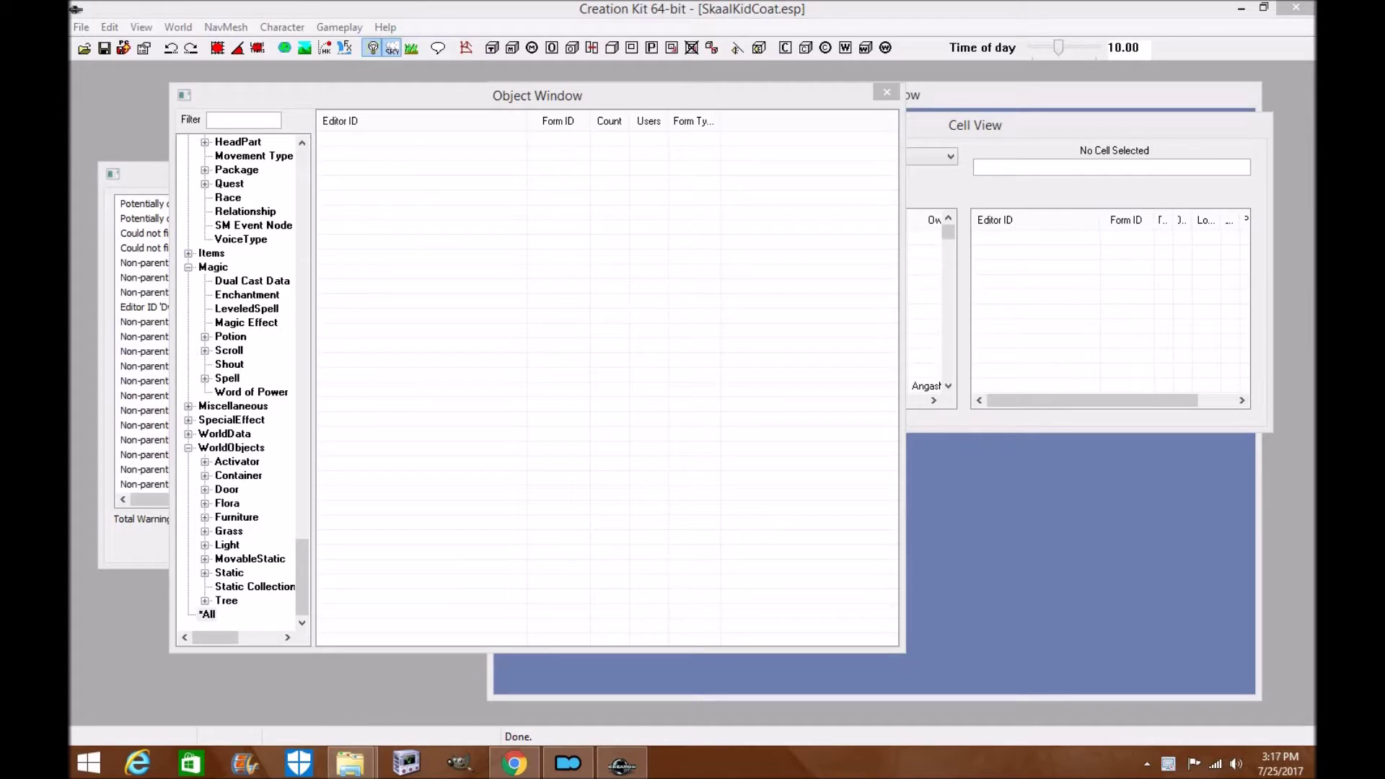
- Check the mod page in the browser, then move Creation Kit's Object Window up-left, free the Cell View and enlarge the Render Window
click(514, 763)
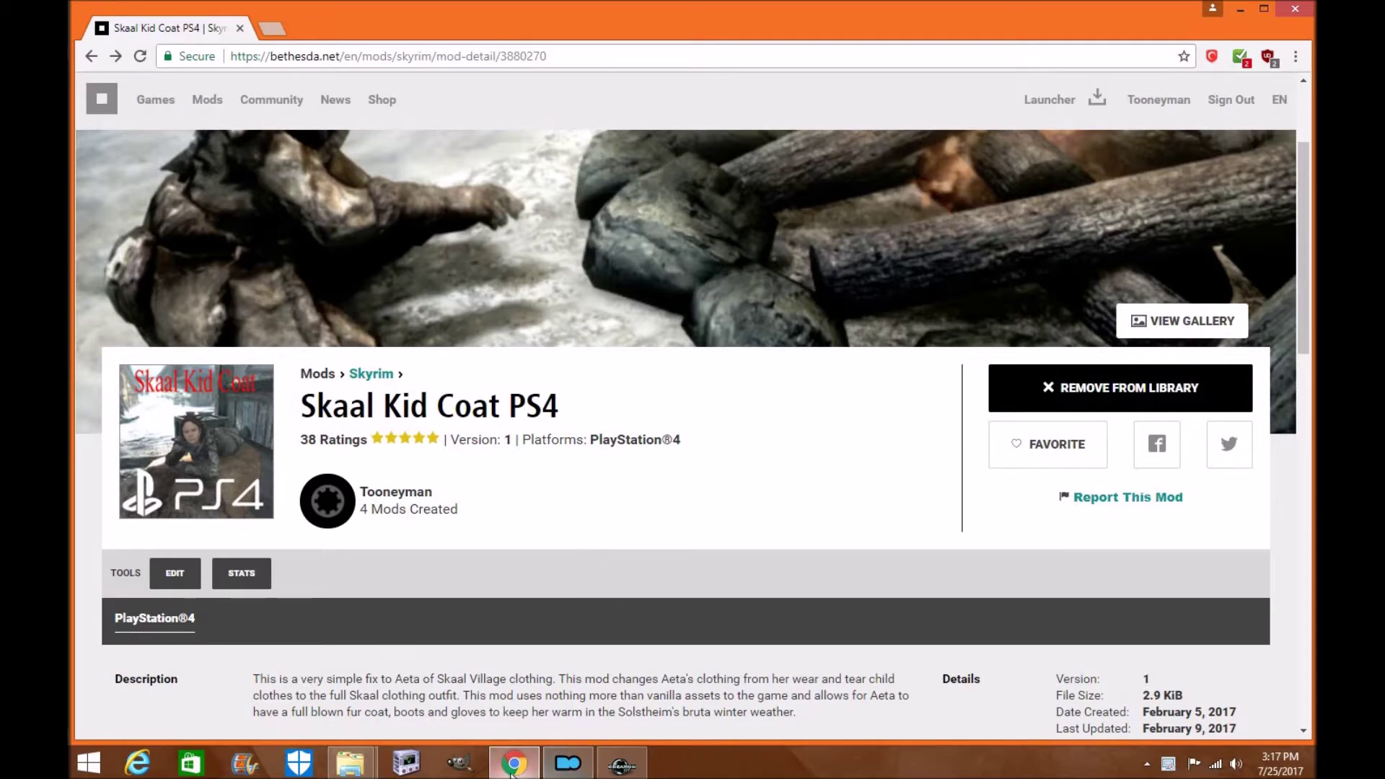
click(621, 762)
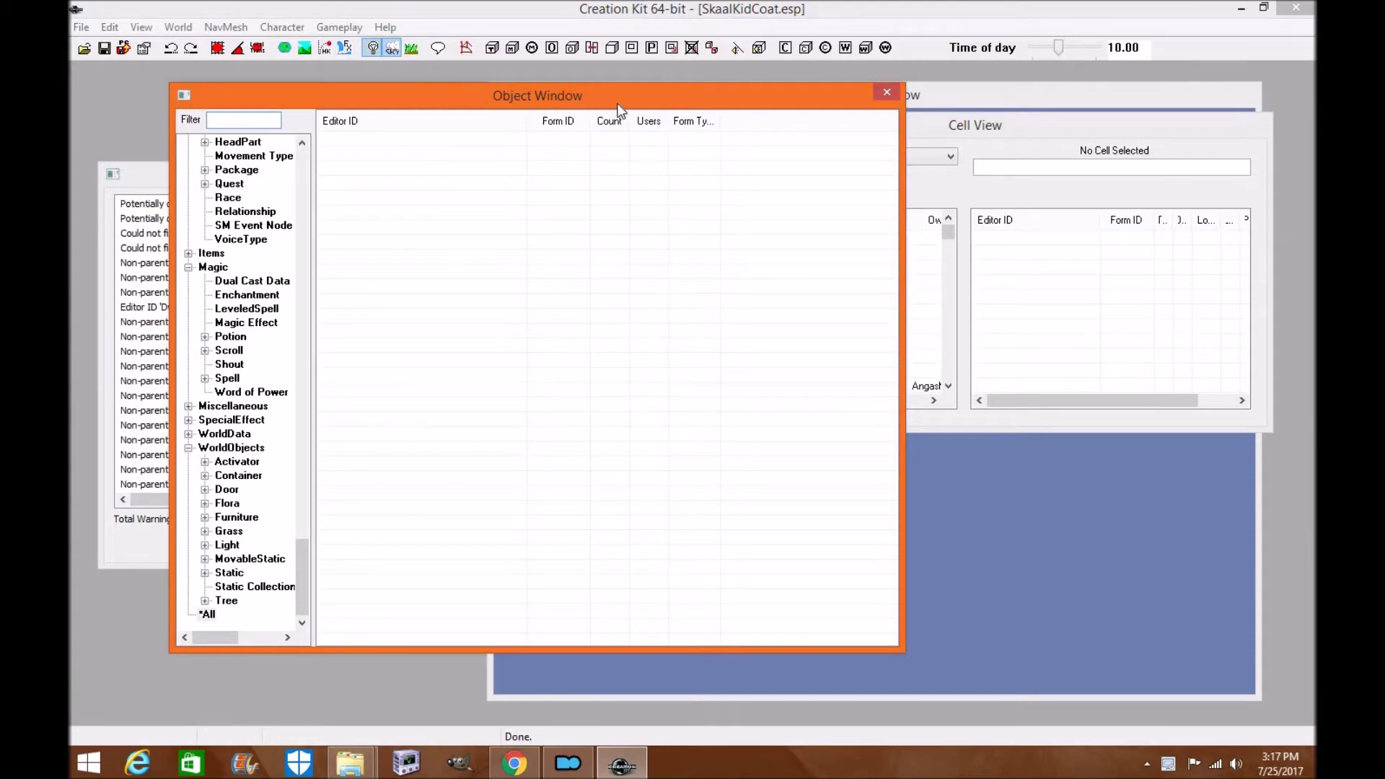
drag(665, 91, 524, 73)
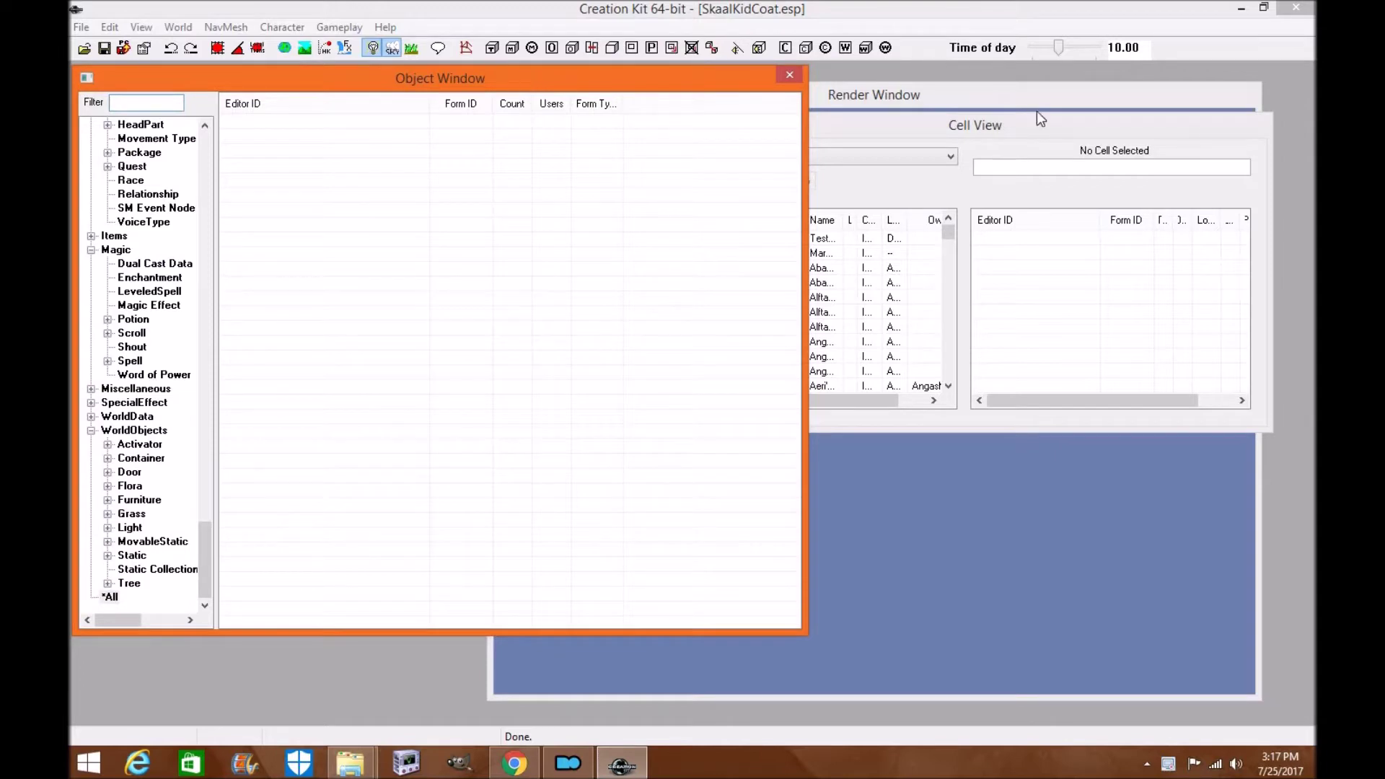
drag(1041, 130, 1096, 424)
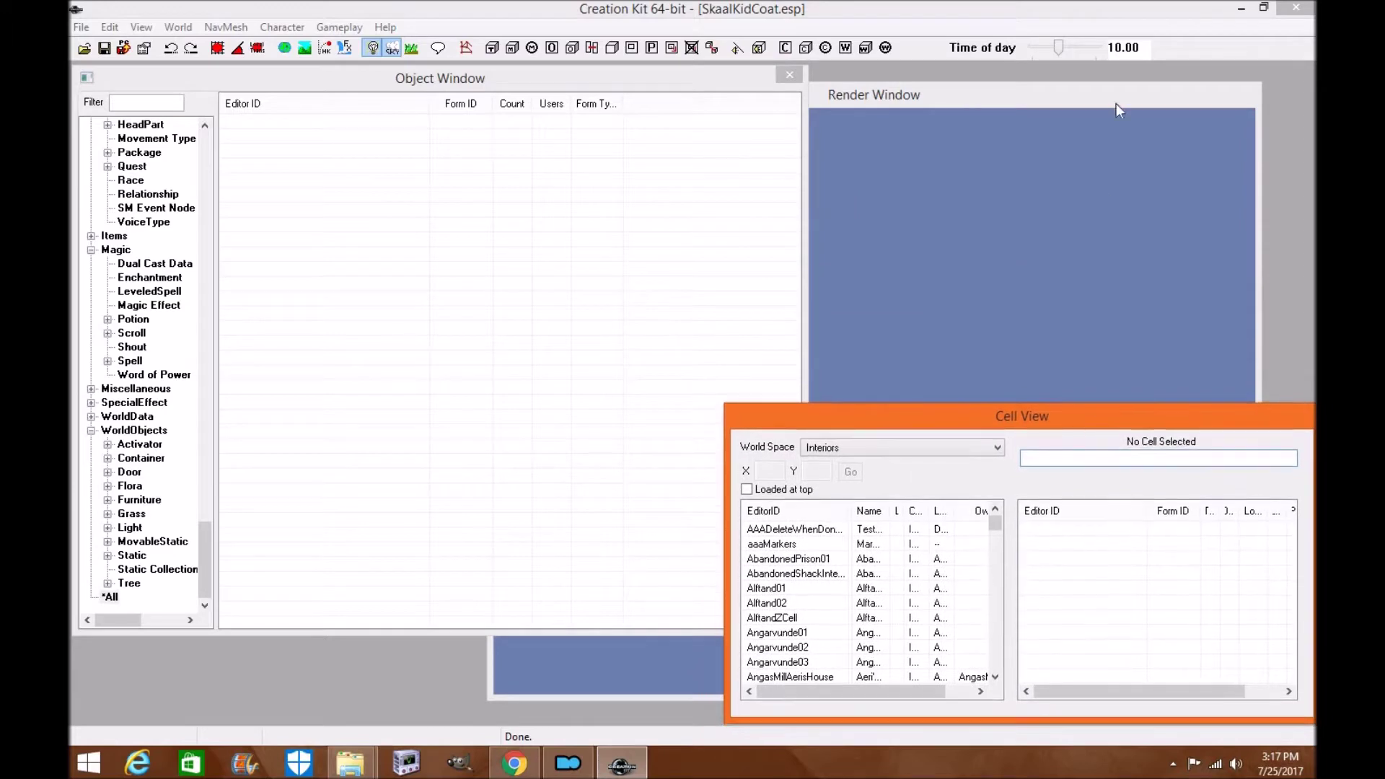
drag(1108, 98, 1140, 79)
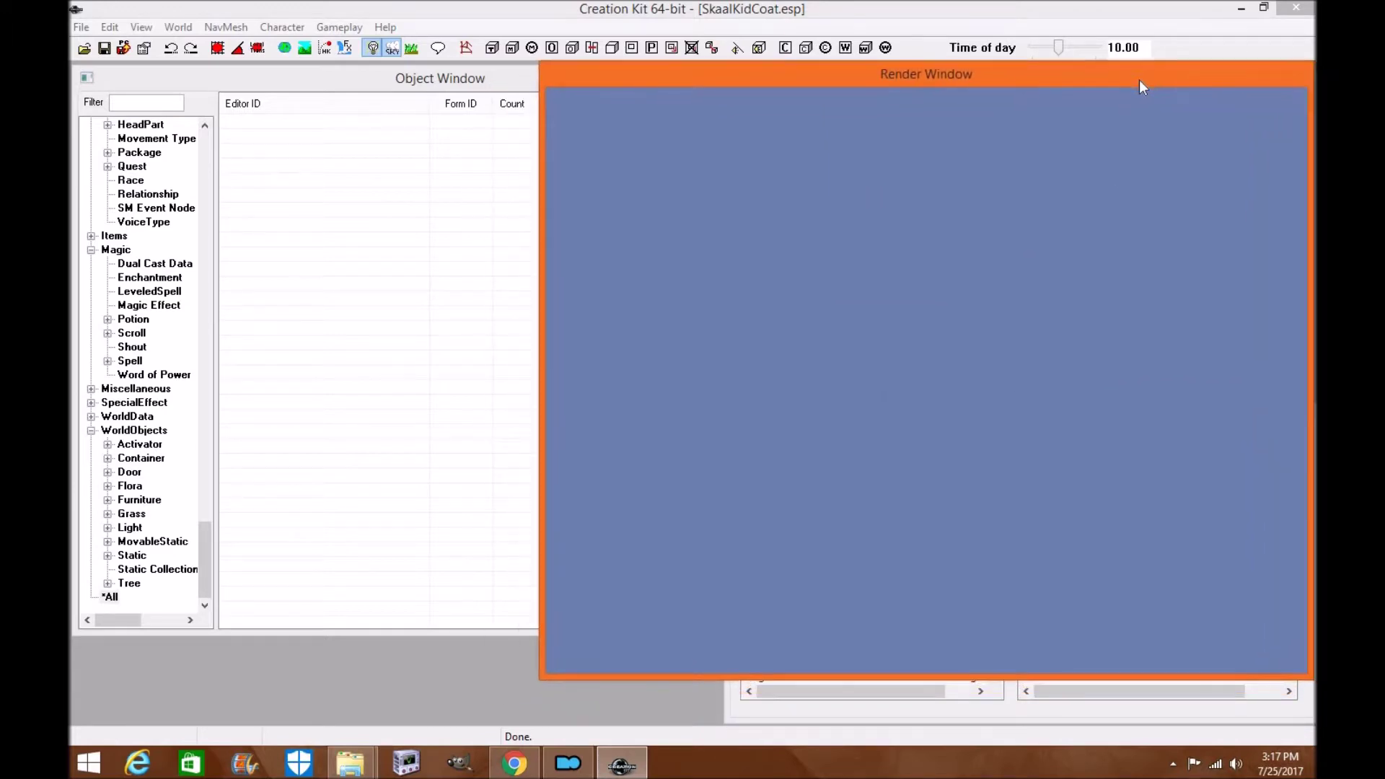
- Nudge the Cell View, Render Window and Object Window into their final positions
click(401, 78)
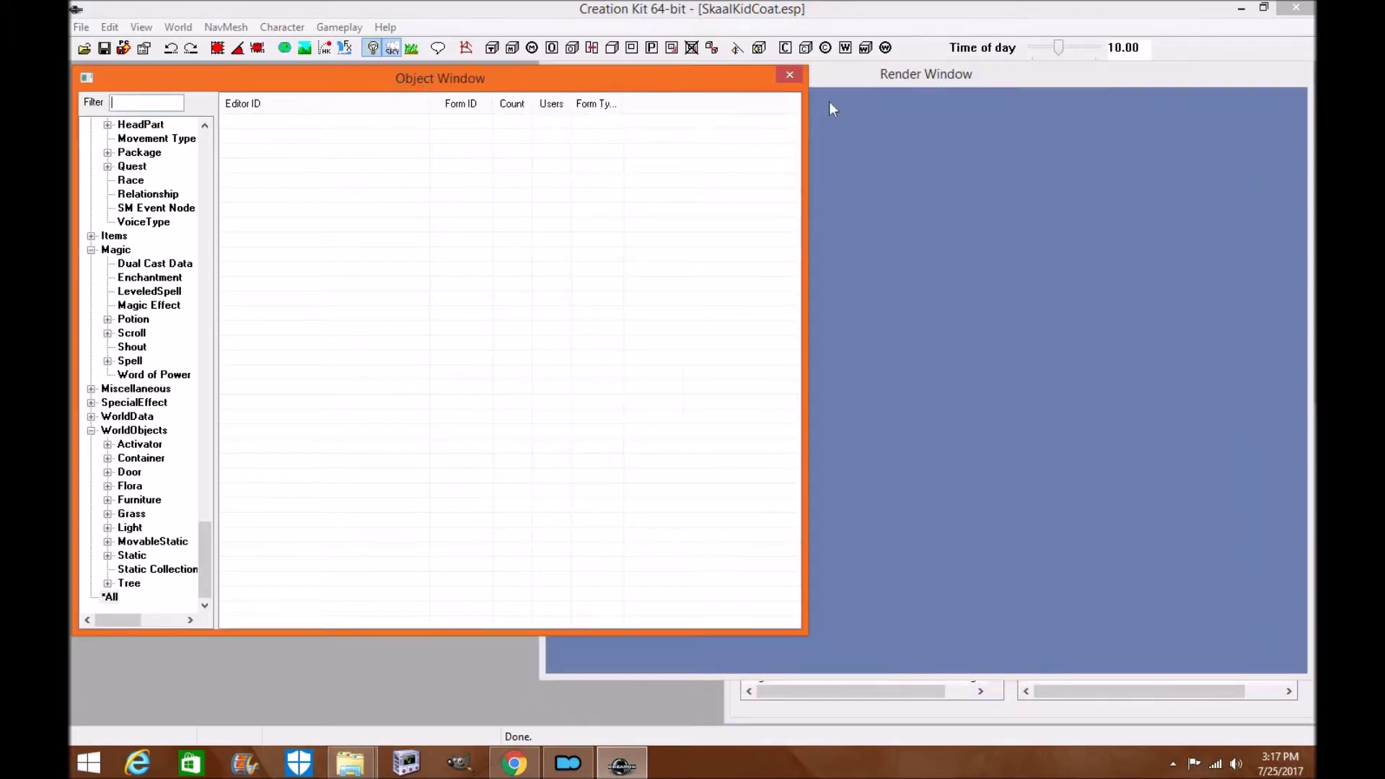
click(907, 715)
drag(985, 414, 981, 414)
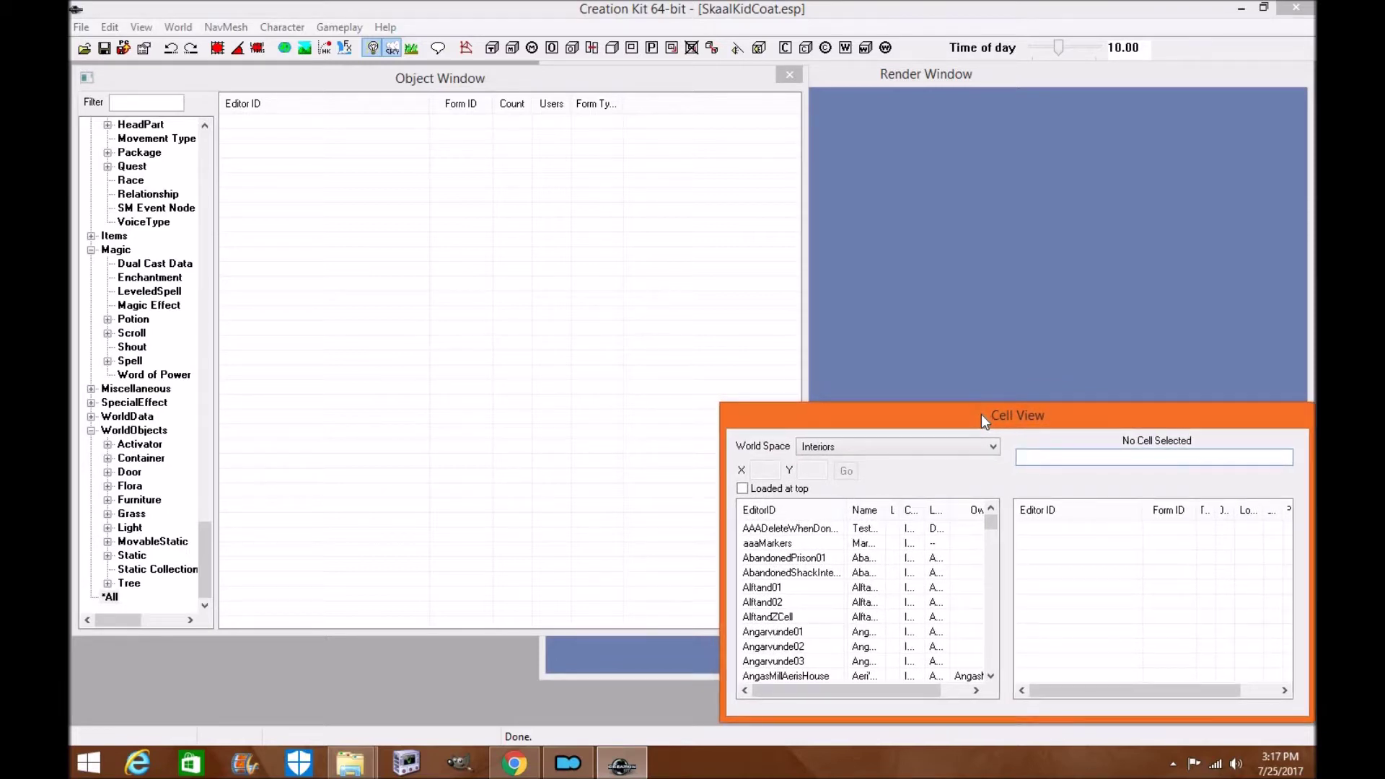
click(1100, 73)
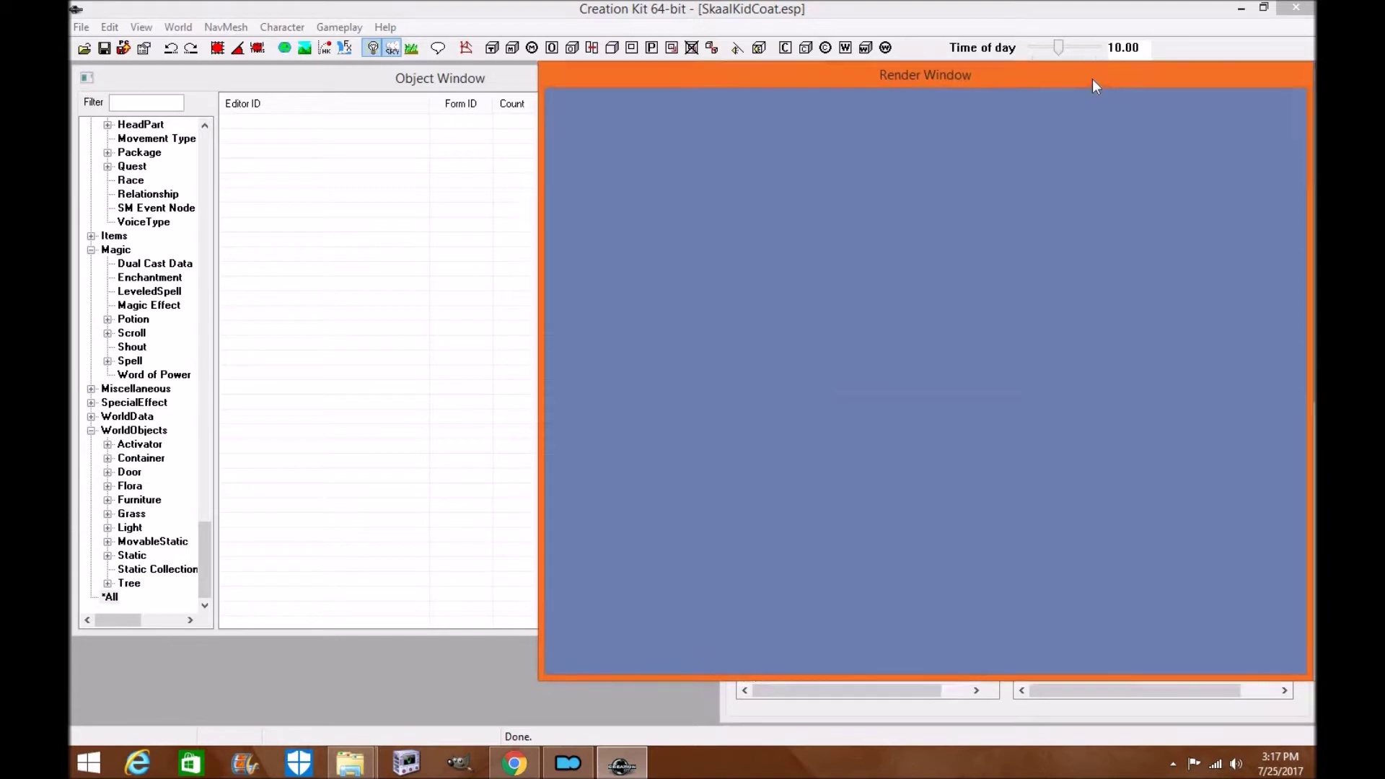
drag(1097, 79, 1102, 75)
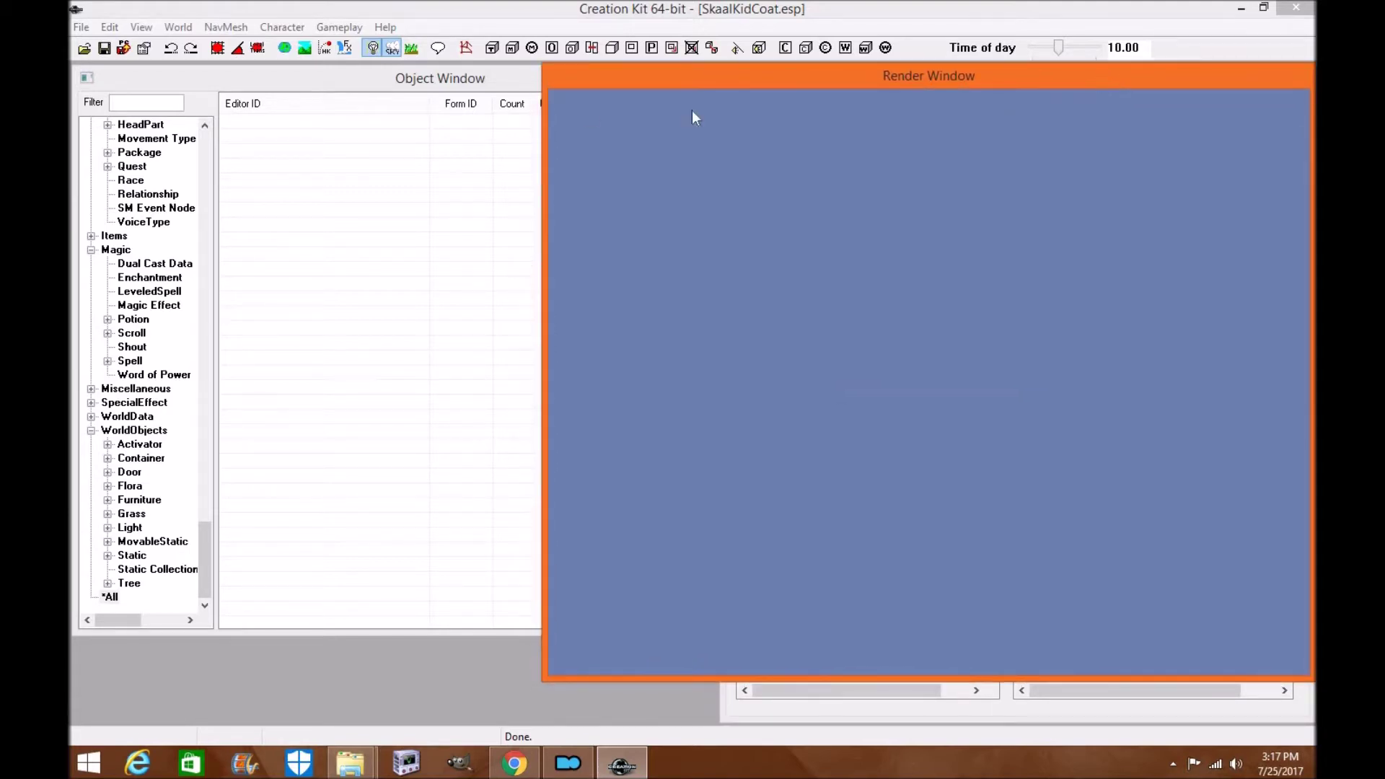
click(329, 73)
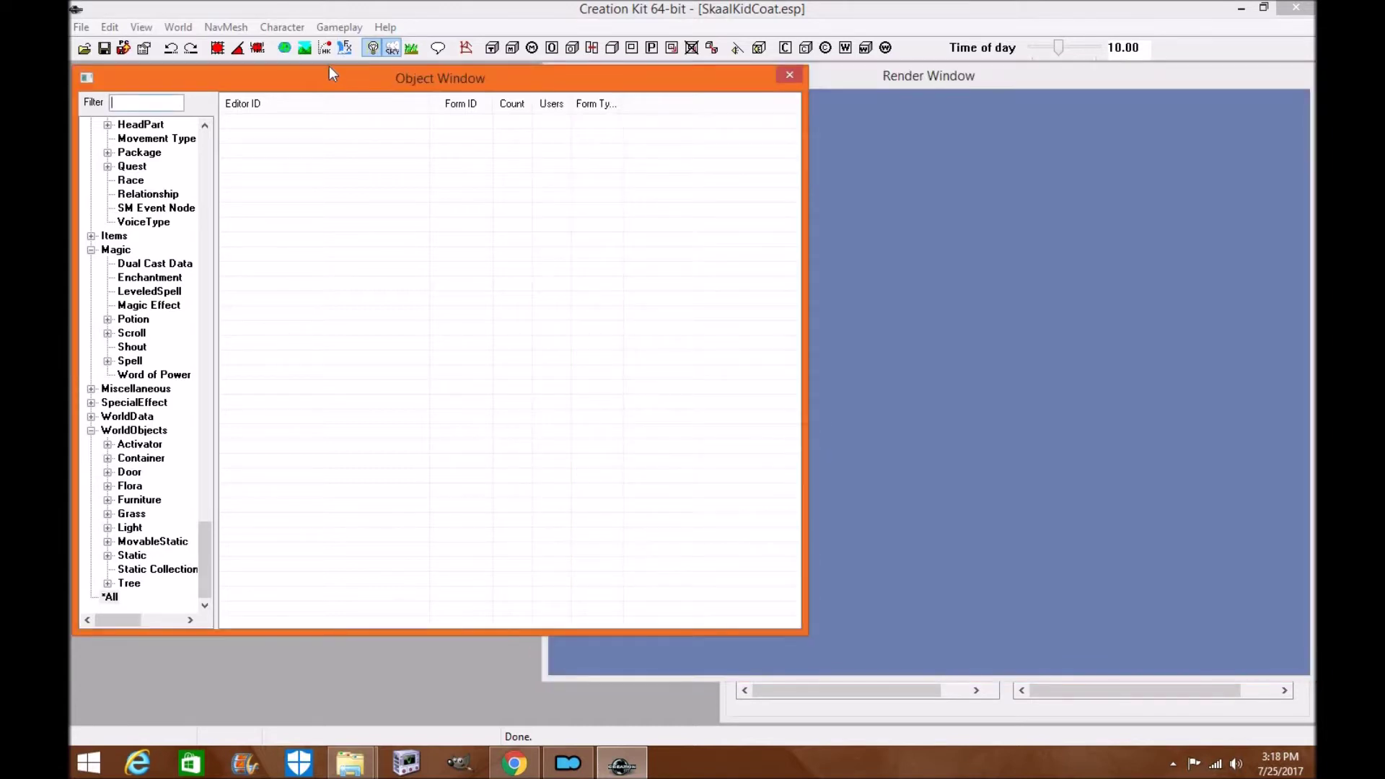
drag(328, 72, 329, 73)
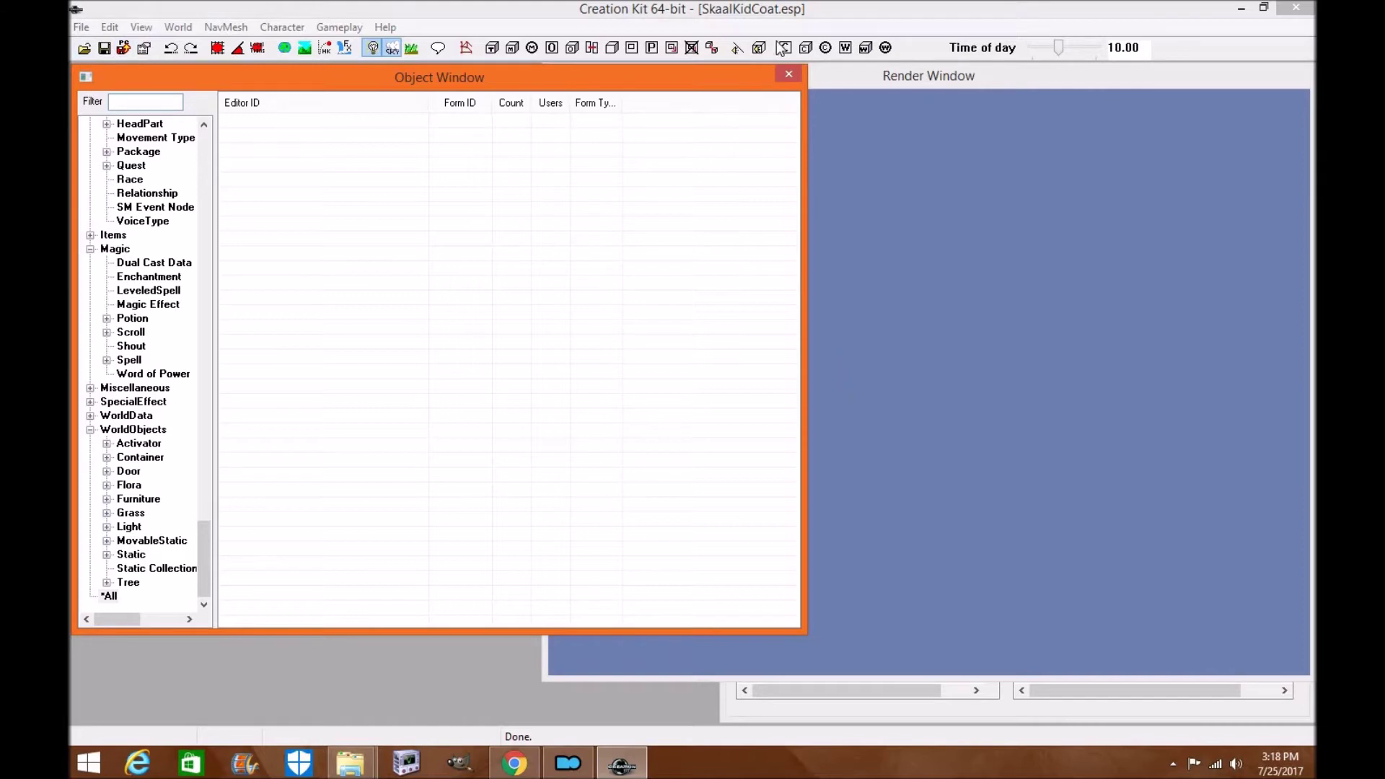
click(78, 28)
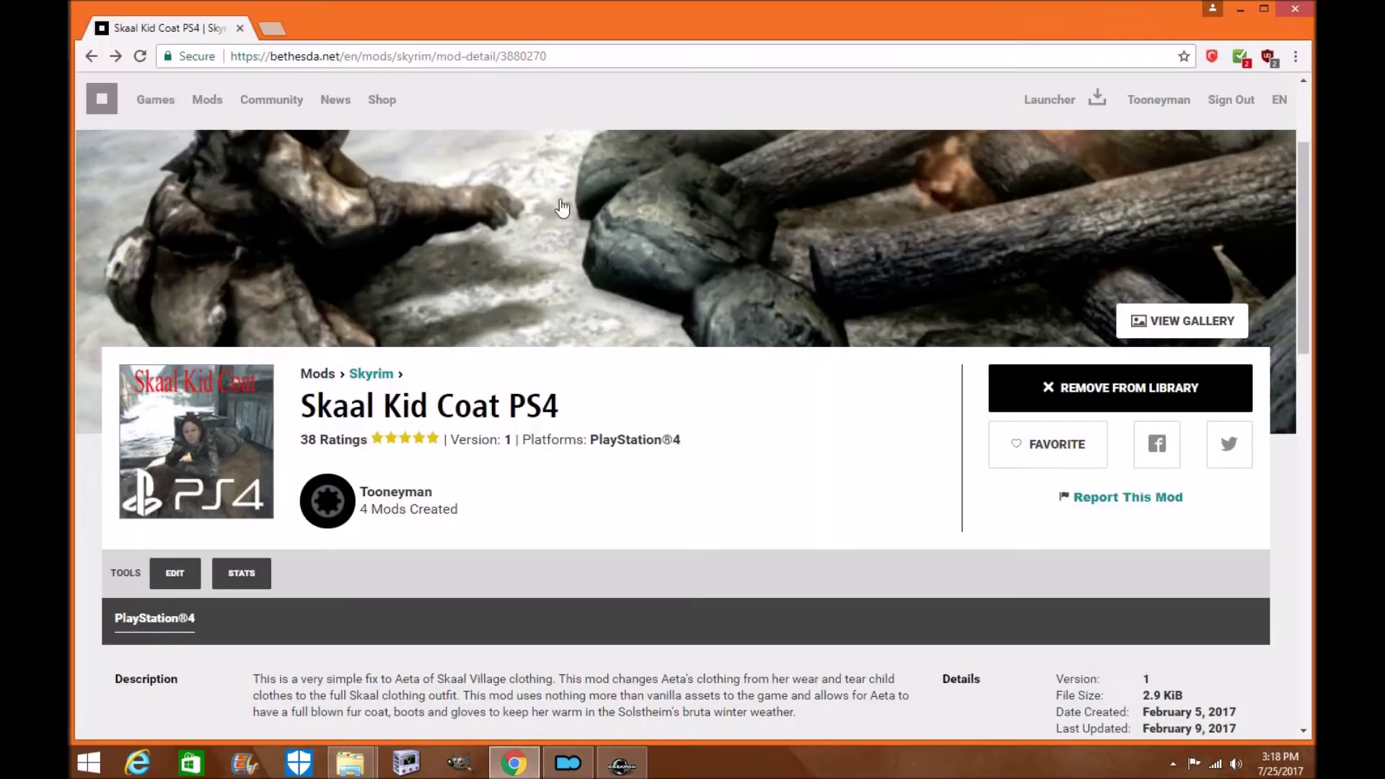
- Start an Xbox One upload to Bethesda.net, then close the archive file list without packing anything
scroll(722, 354, up, 3)
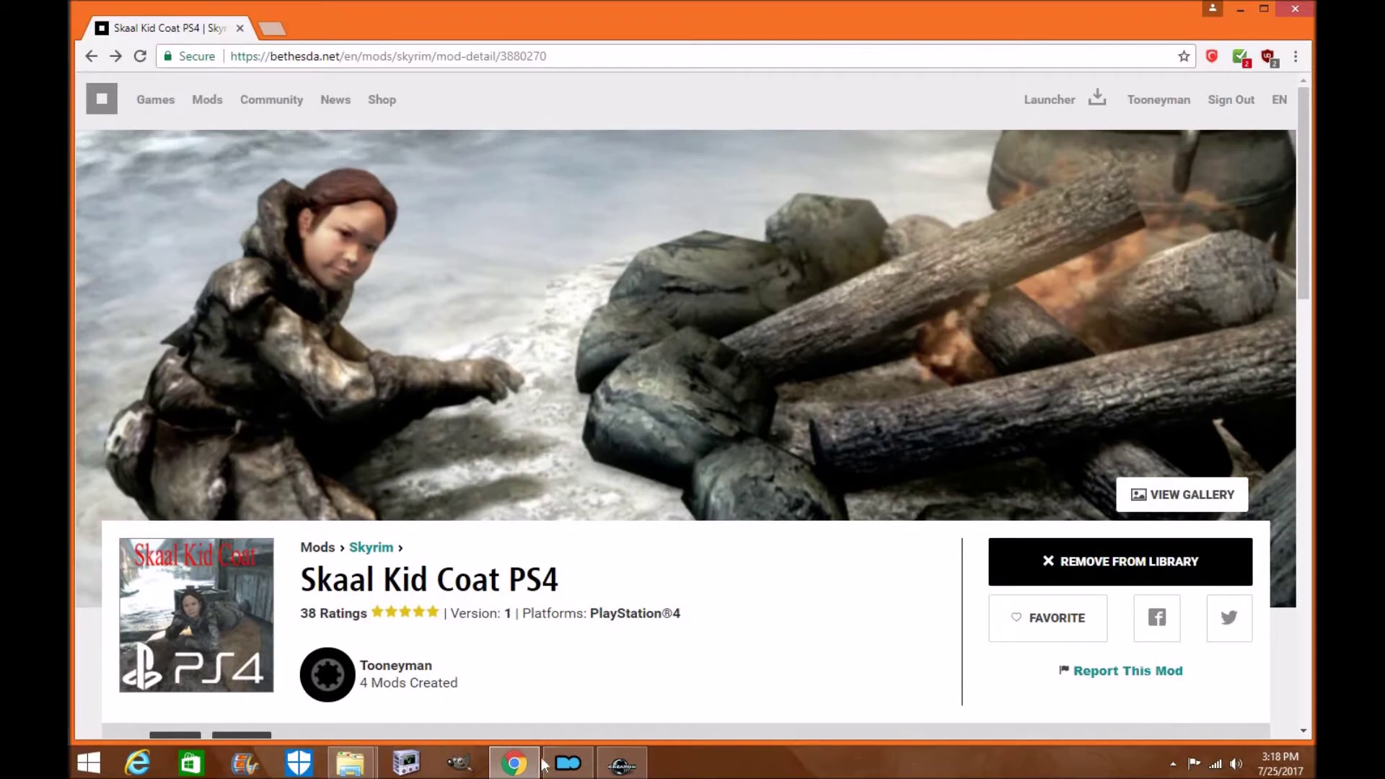
click(622, 763)
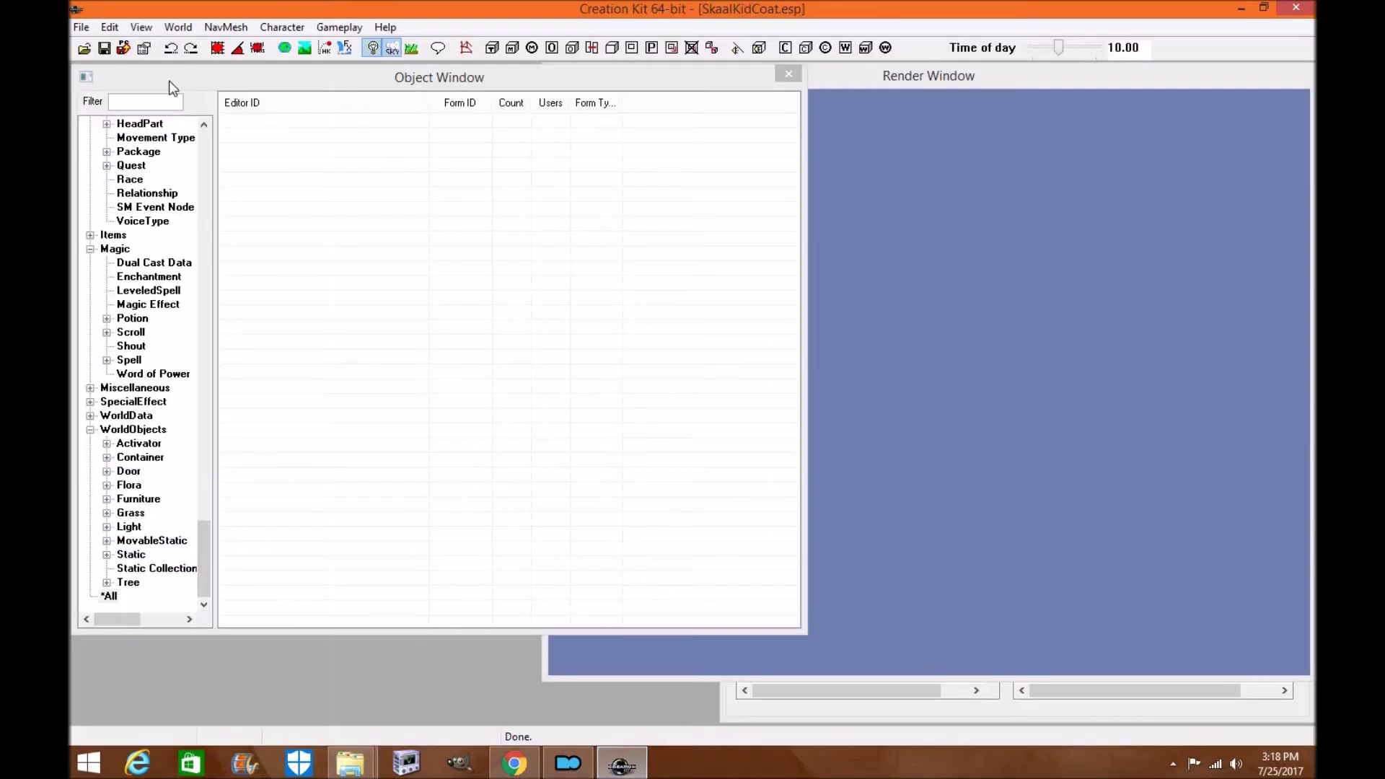
click(82, 28)
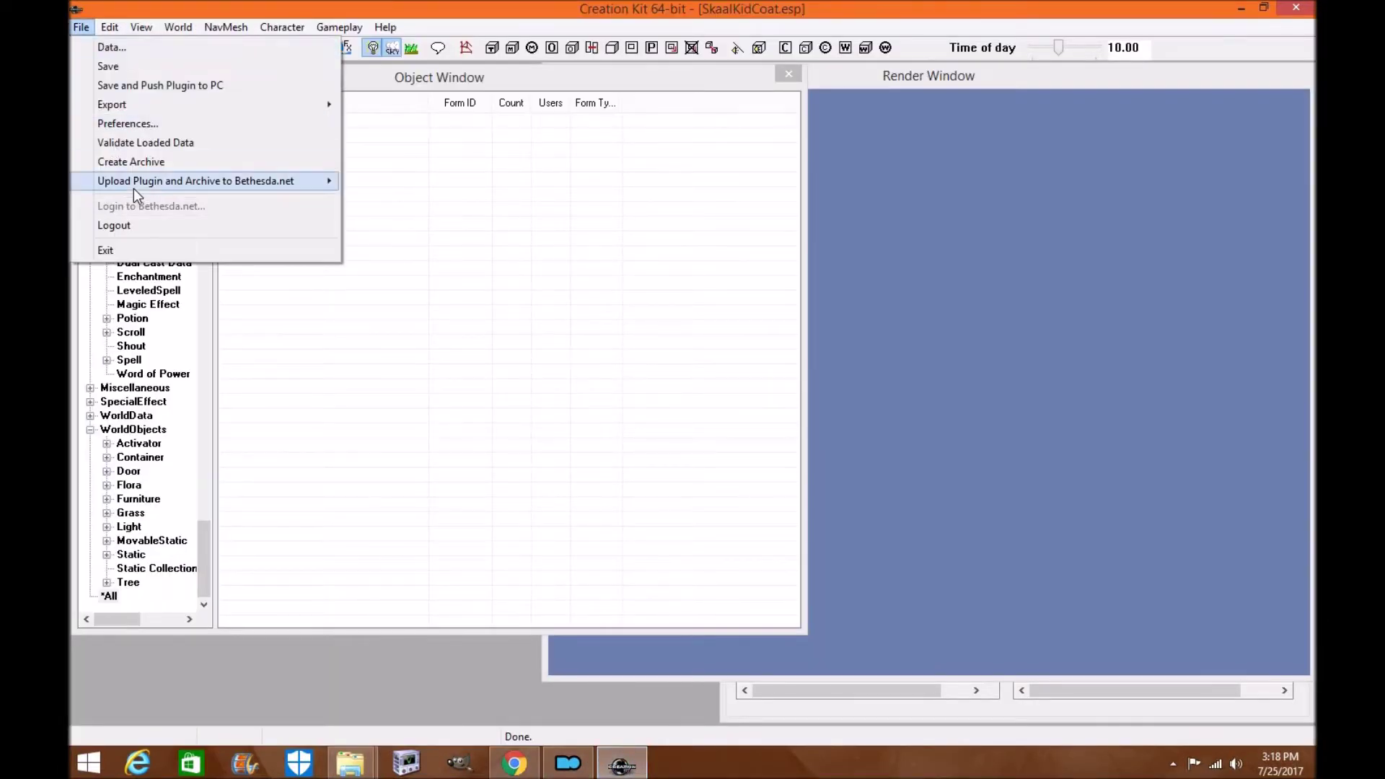
mouse_move(134, 189)
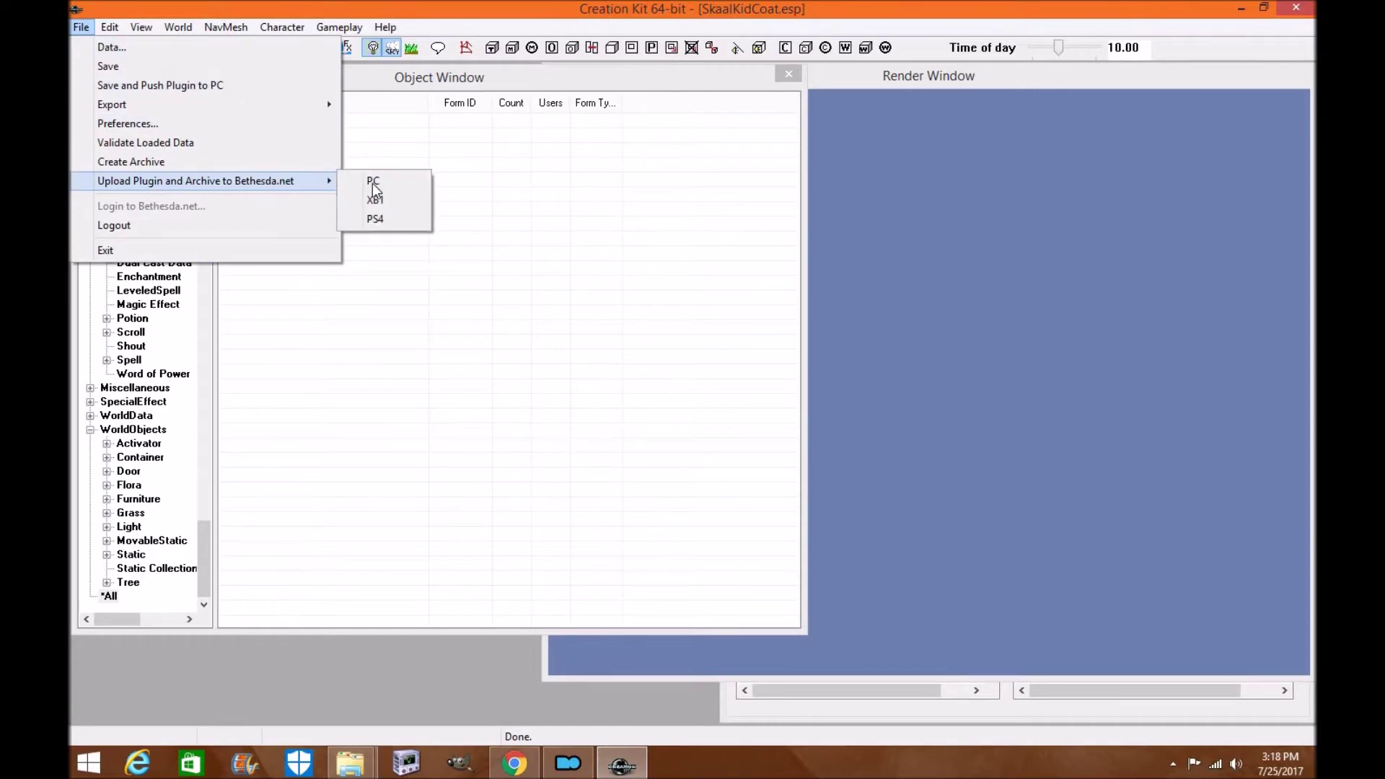
click(380, 205)
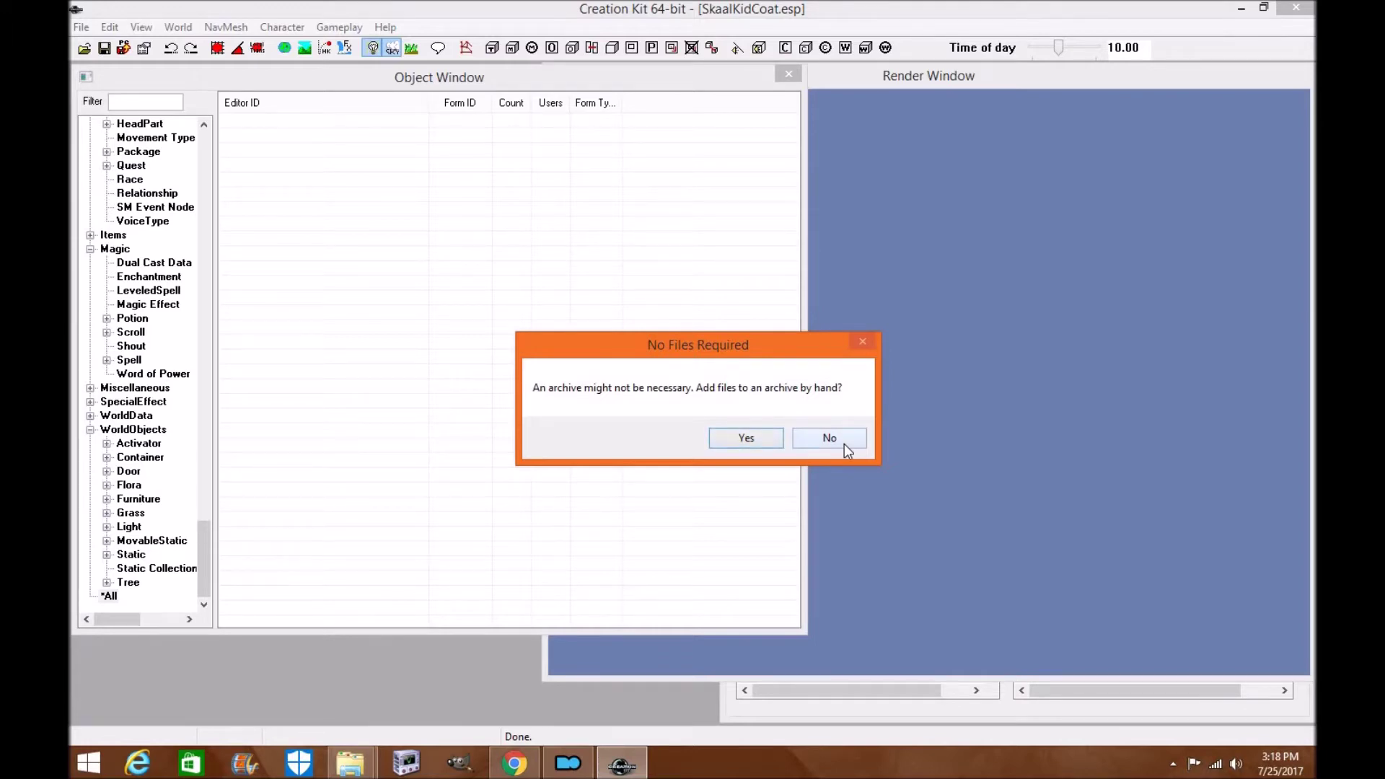
click(747, 440)
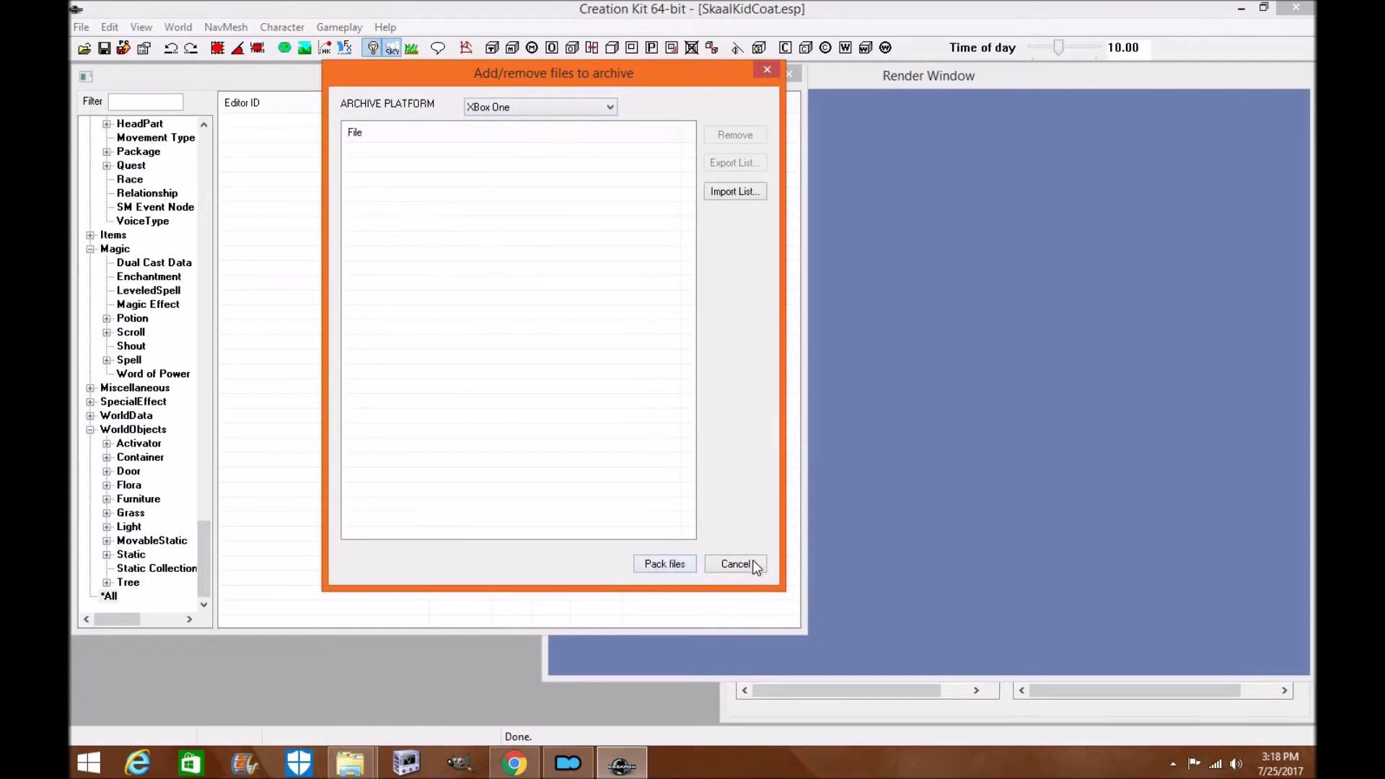
click(734, 567)
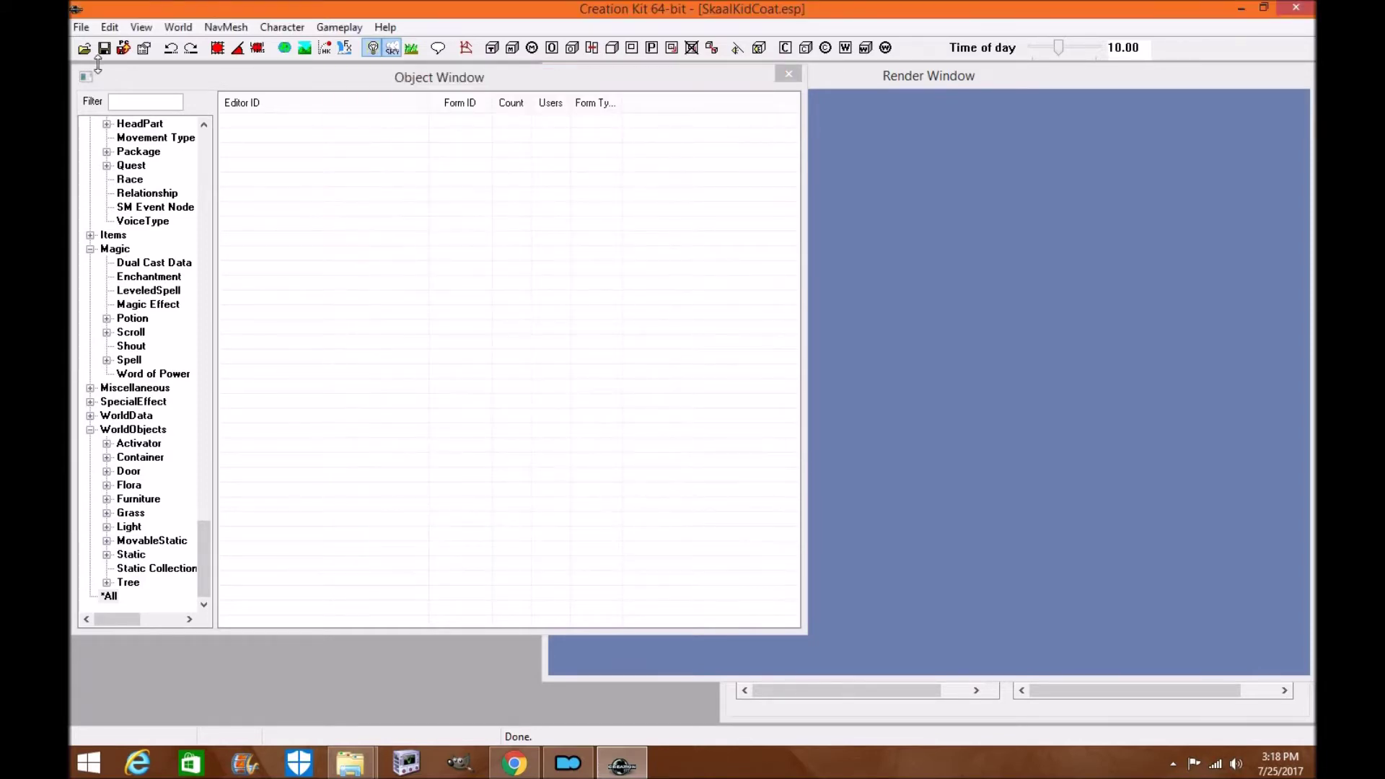
- Restart the Xbox One upload and decline adding files to an archive
click(80, 29)
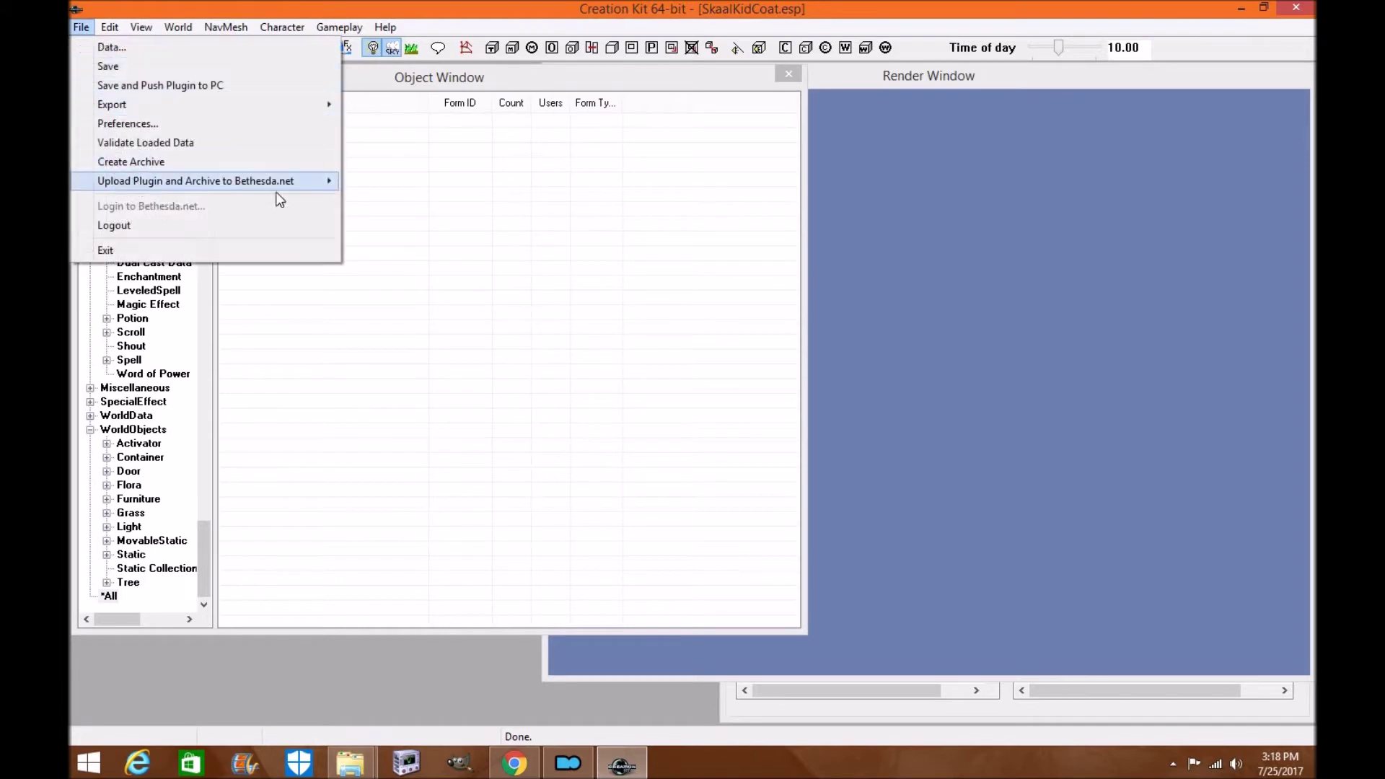
mouse_move(277, 185)
click(380, 198)
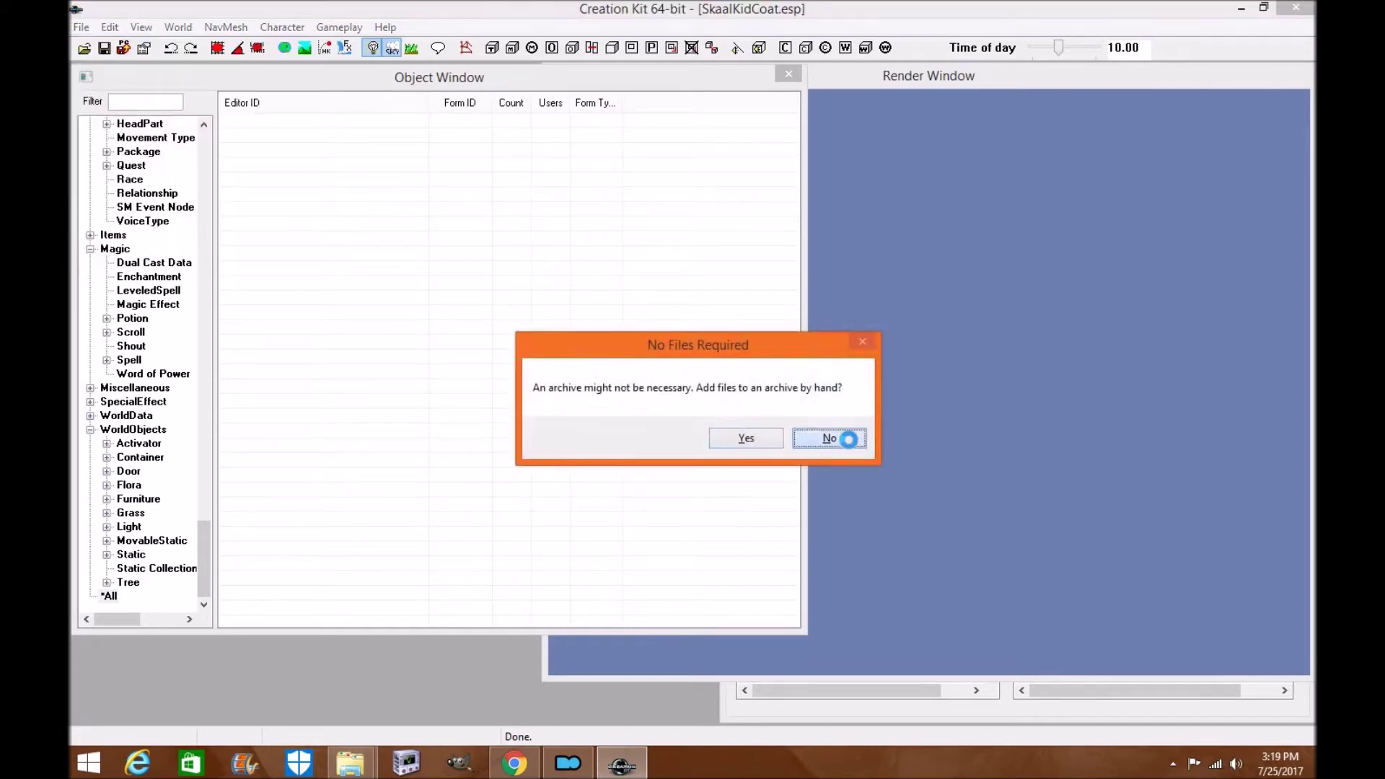
click(850, 438)
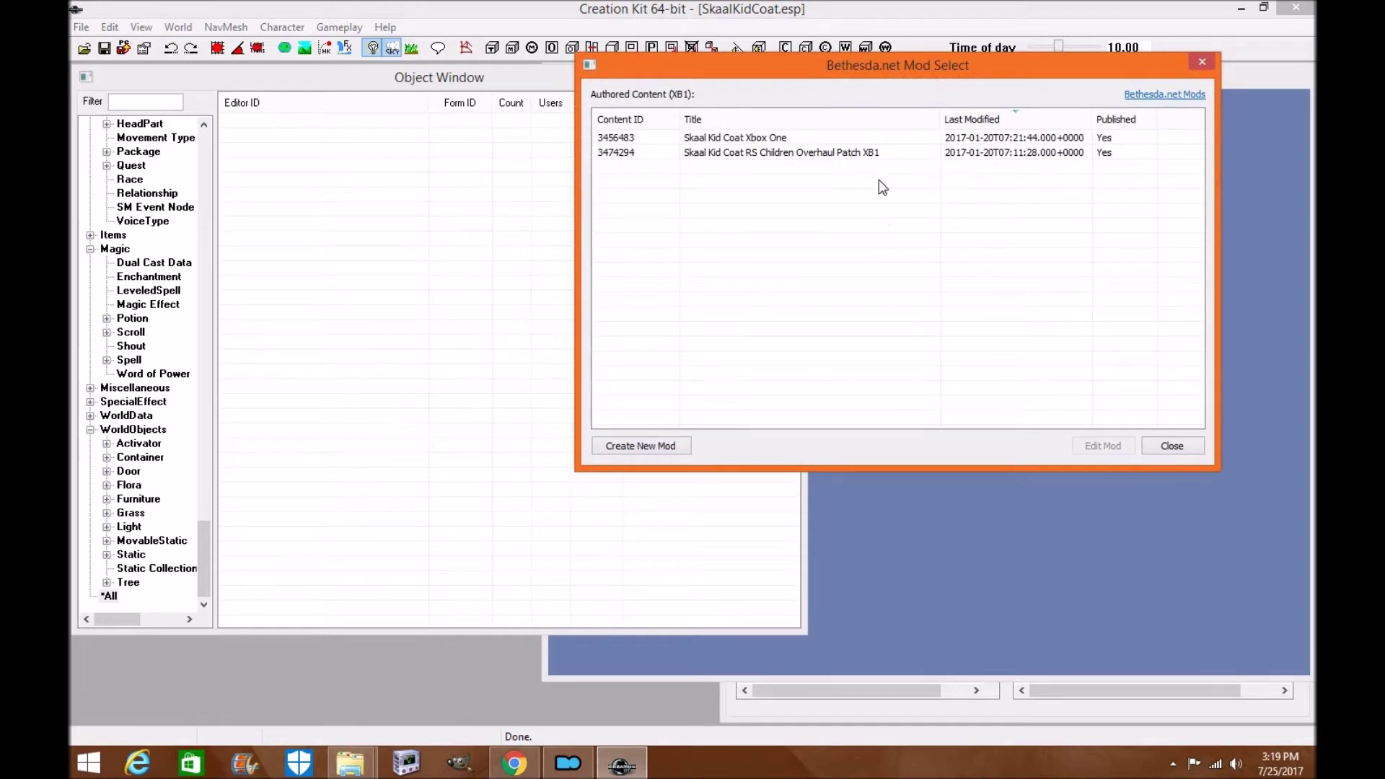
- Create a new mod entry titled 'Skaal Kid Coat with Gloves'
click(663, 446)
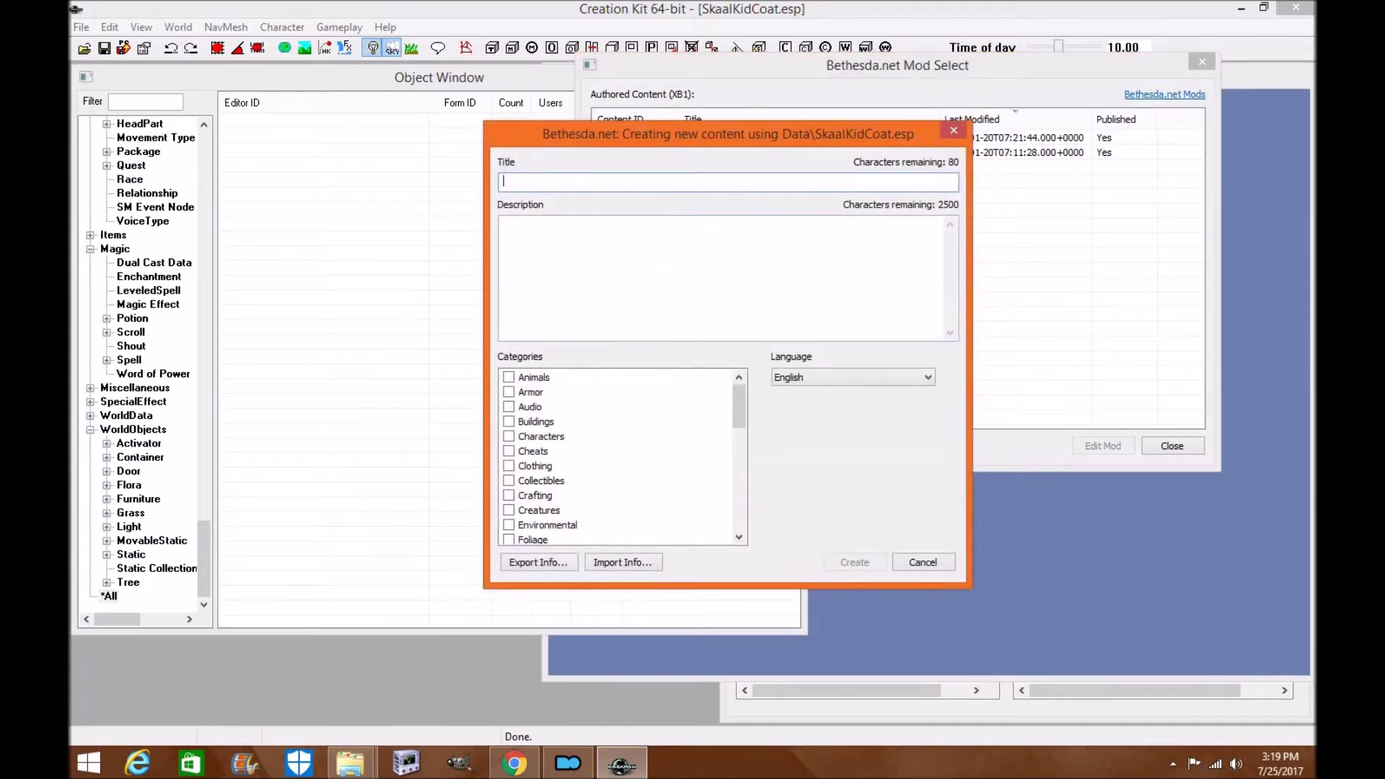
text(Skaall)
key(BackSpace)
text(Kid Ca)
text(at )
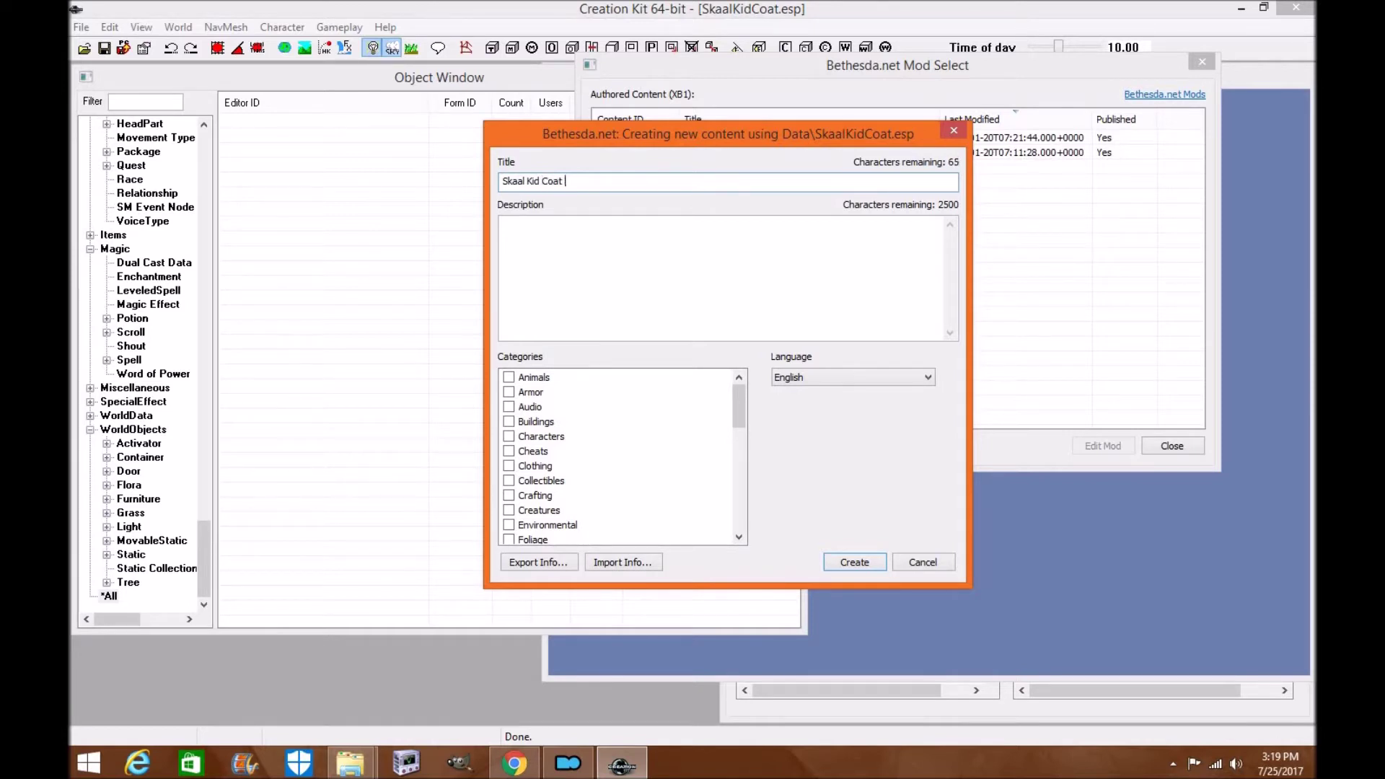
text(with Gloves)
- Type filler text into the description, then erase it so the description stays empty
click(505, 225)
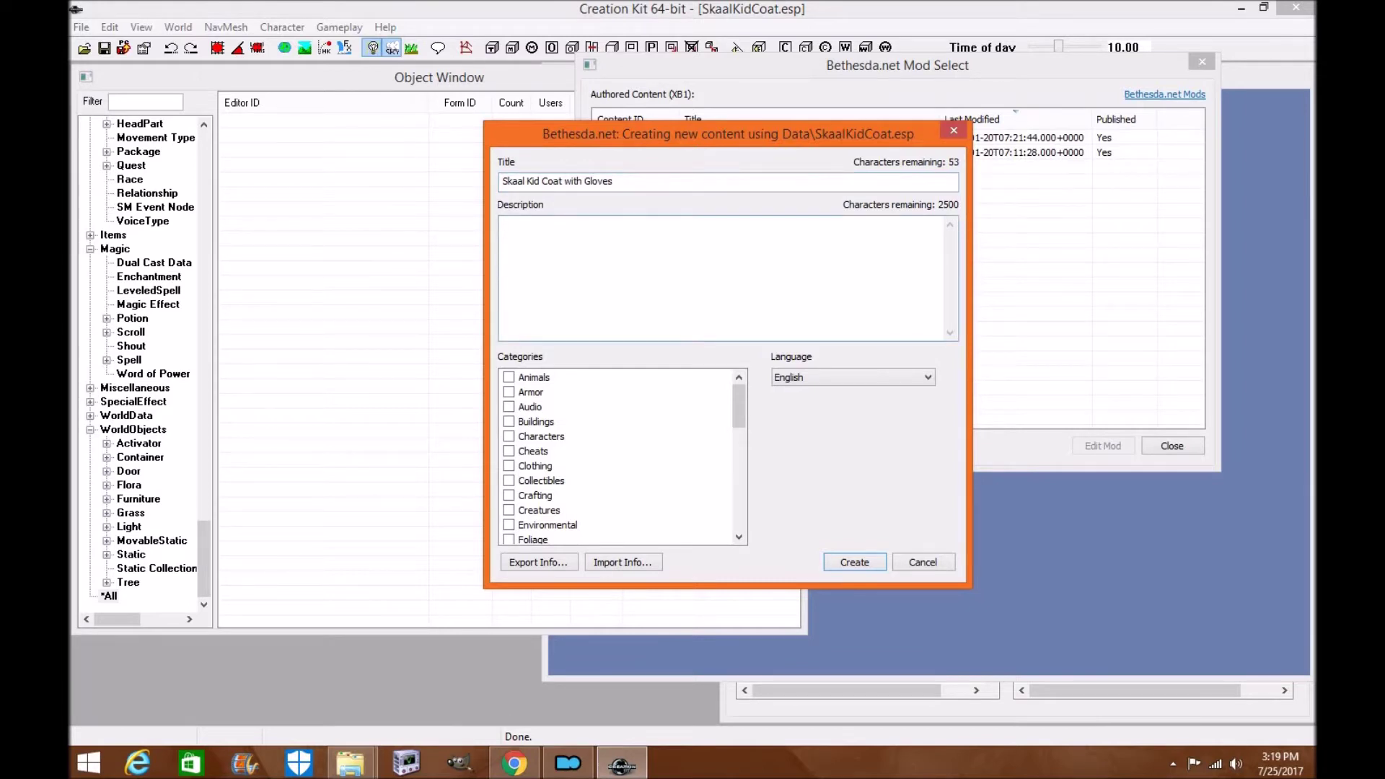
text(al;shf;ladj98aha ohd afipguh)
text( asdfhjkl)
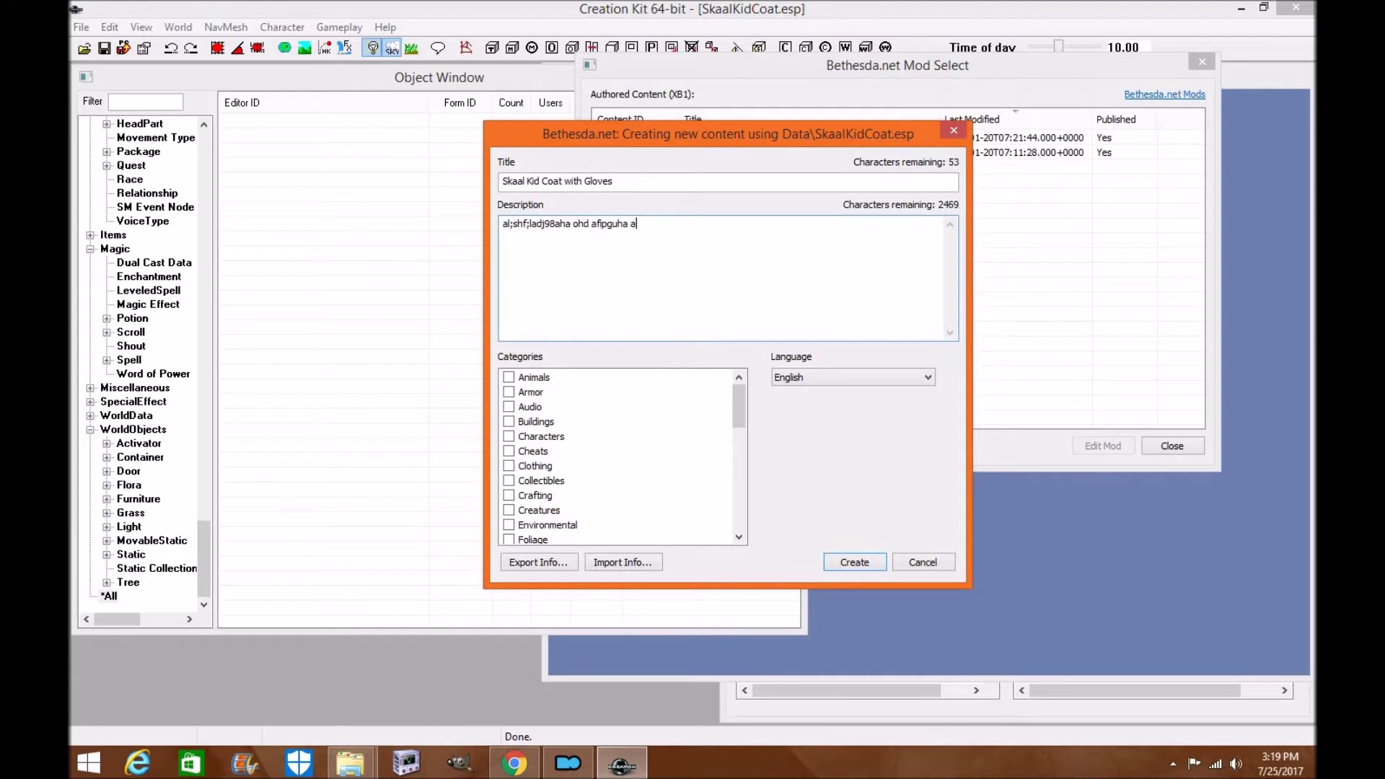
key(BackSpace)
key(BackSpace)
key(BackSpace)
key(BackSpace)
key(BackSpace)
key(BackSpace)
key(BackSpace)
key(BackSpace)
key(BackSpace)
key(BackSpace)
key(BackSpace)
key(BackSpace)
key(BackSpace)
key(BackSpace)
key(BackSpace)
key(BackSpace)
key(BackSpace)
key(BackSpace)
key(BackSpace)
key(BackSpace)
key(BackSpace)
key(BackSpace)
key(BackSpace)
key(BackSpace)
key(BackSpace)
key(BackSpace)
key(BackSpace)
key(BackSpace)
key(BackSpace)
text(Bl;ah)
key(BackSpace)
key(BackSpace)
key(BackSpace)
text(haaaaaaaaaaaaaaaaaaaaaa)
text(aaaaaaaahhhhhhhhhhhhhhhh1)
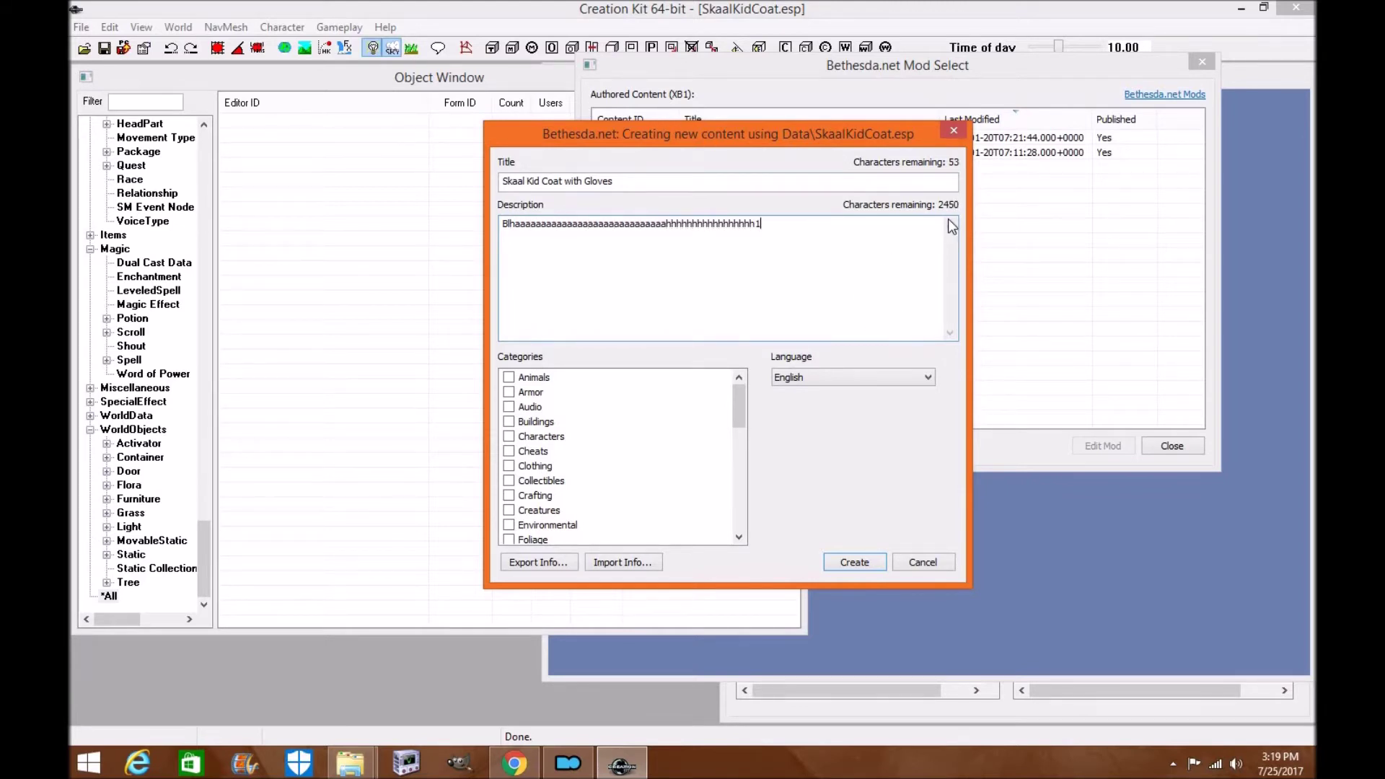
key(BackSpace)
key(BackSpace)
key(BackSpace)
key(BackSpace)
key(BackSpace)
key(BackSpace)
key(BackSpace)
key(BackSpace)
key(BackSpace)
key(BackSpace)
key(BackSpace)
key(BackSpace)
key(BackSpace)
key(BackSpace)
key(BackSpace)
key(BackSpace)
key(BackSpace)
key(BackSpace)
key(BackSpace)
key(BackSpace)
key(BackSpace)
key(BackSpace)
key(BackSpace)
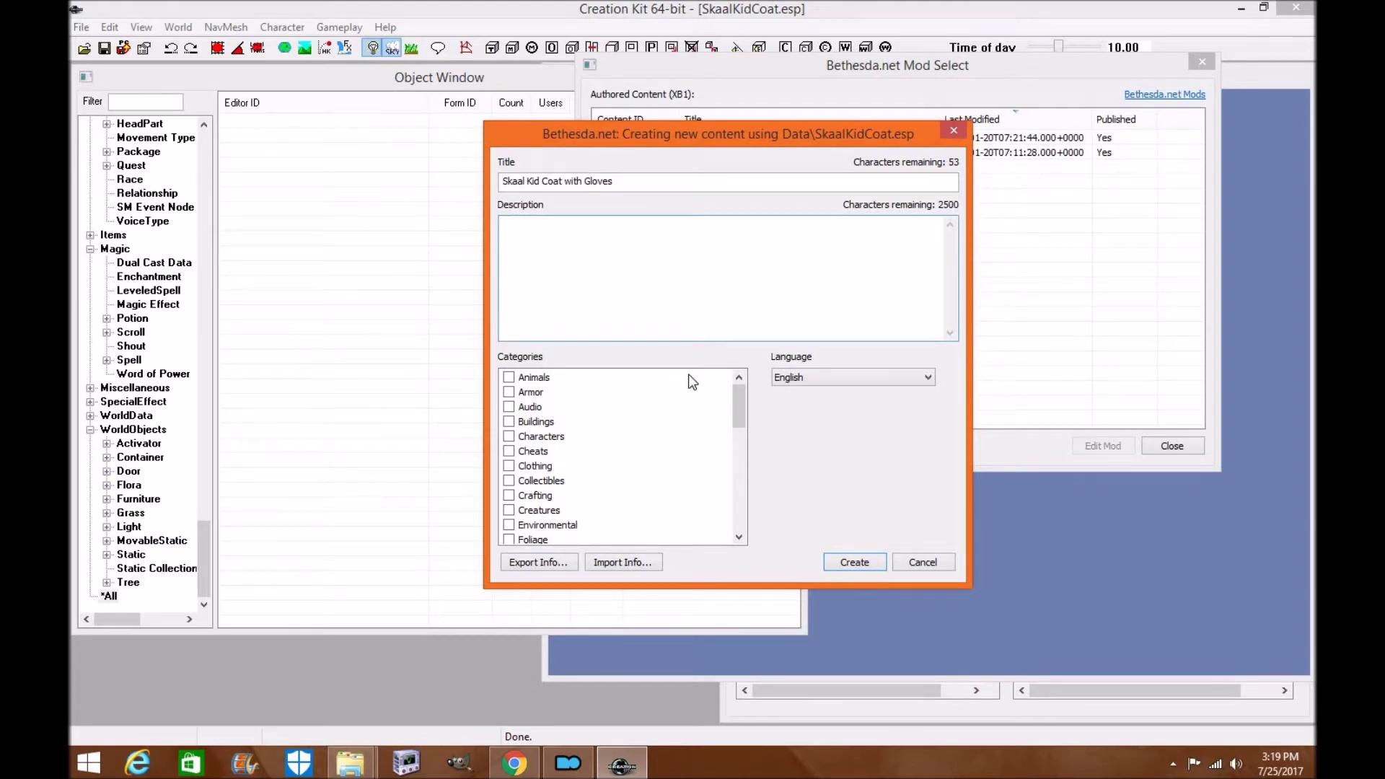
- Untick the Towns and NPCs categories, then cancel the new mod and return to the Mod Select list
scroll(737, 414, down, 9)
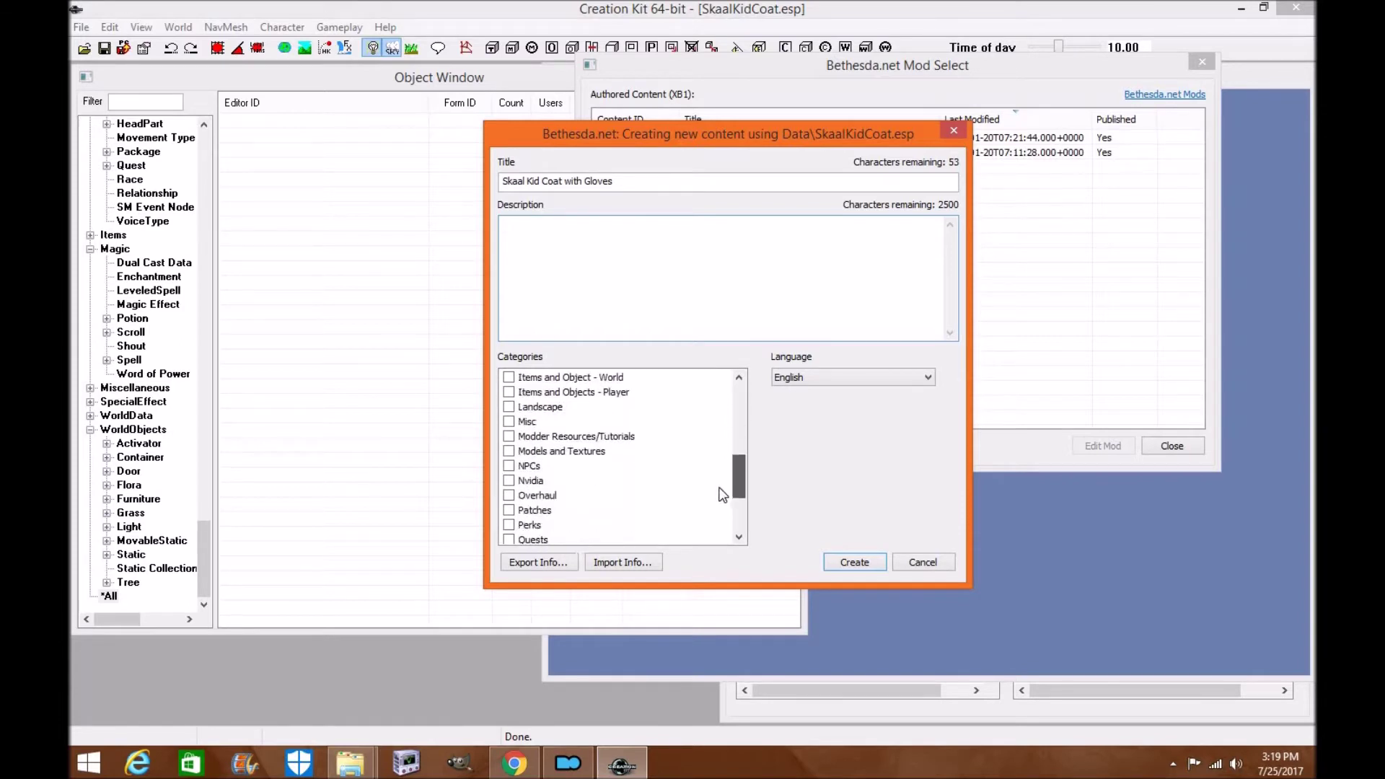
scroll(656, 544, down, 1)
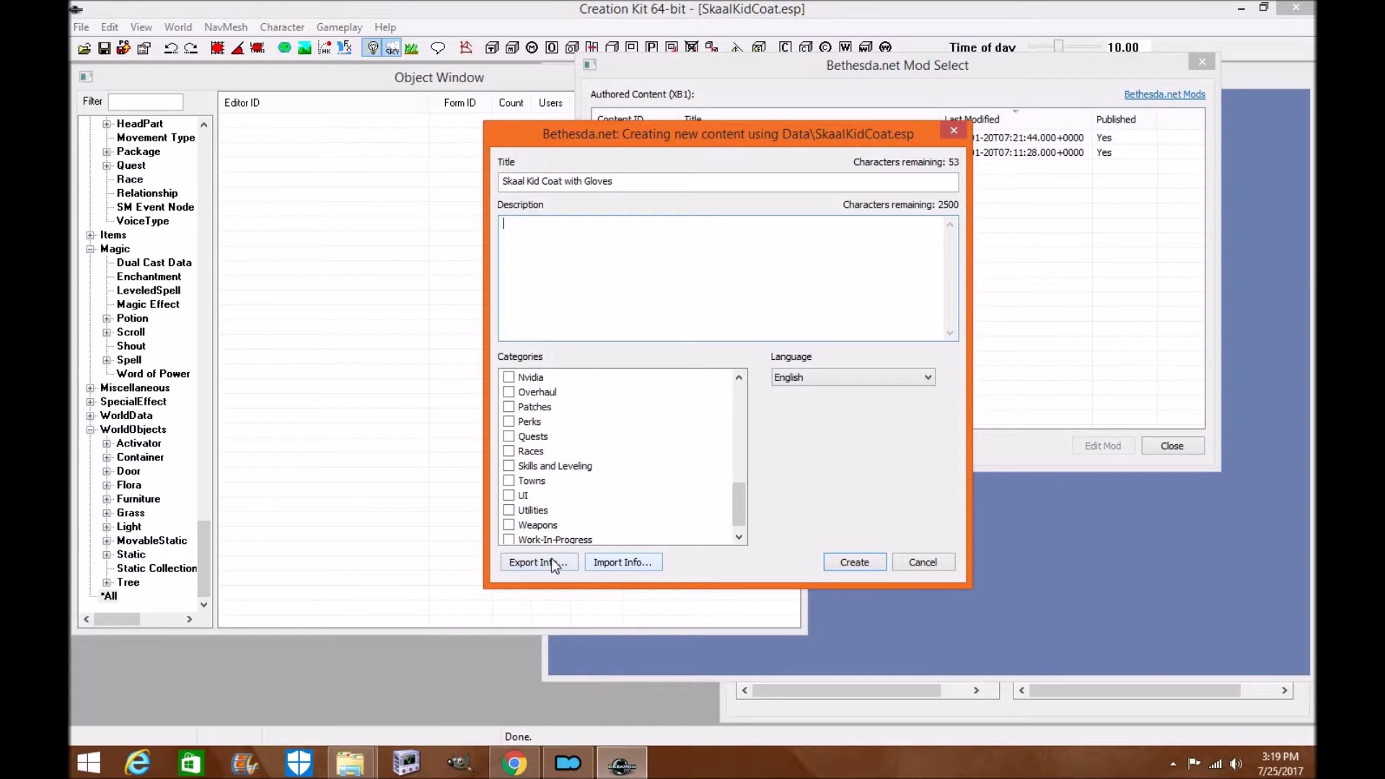
click(599, 264)
click(510, 487)
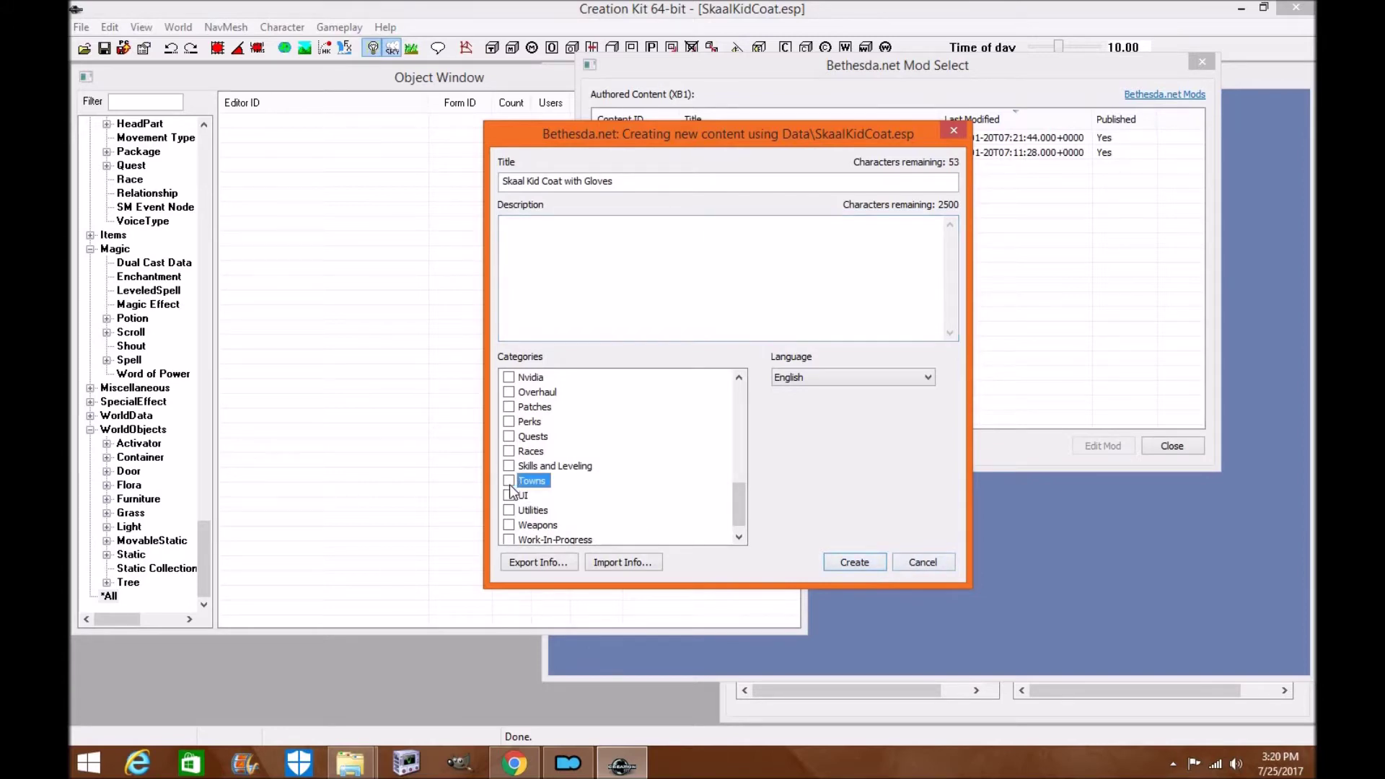
click(509, 483)
scroll(534, 483, down, 1)
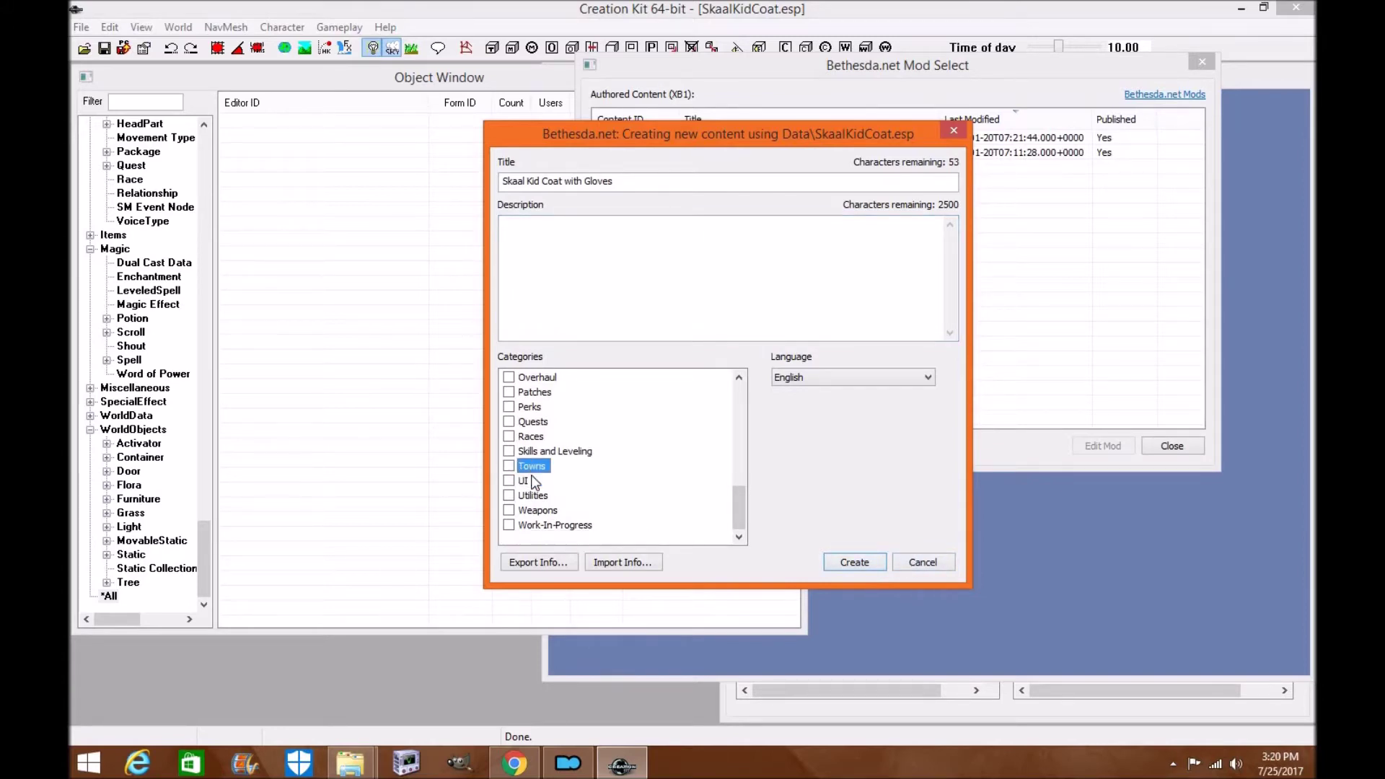
scroll(534, 482, up, 3)
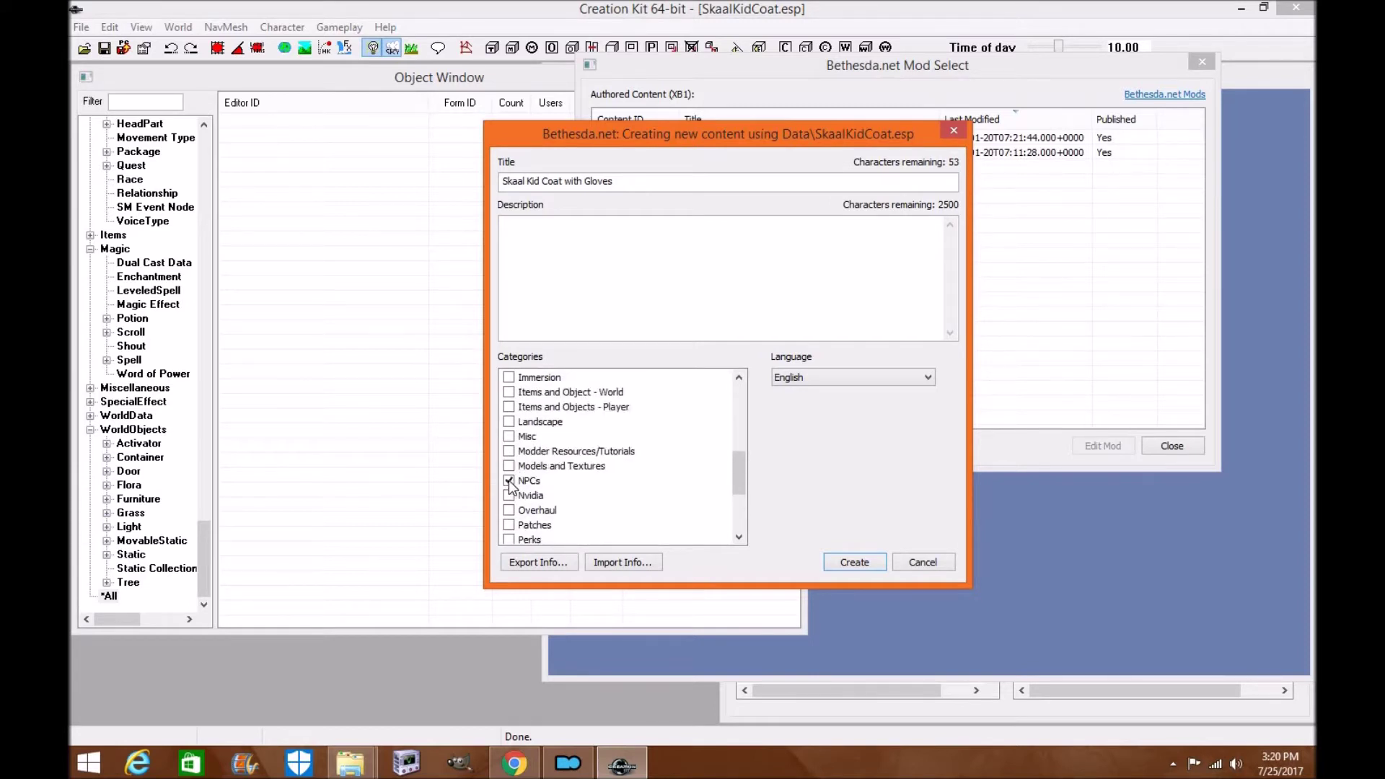
click(509, 481)
click(907, 564)
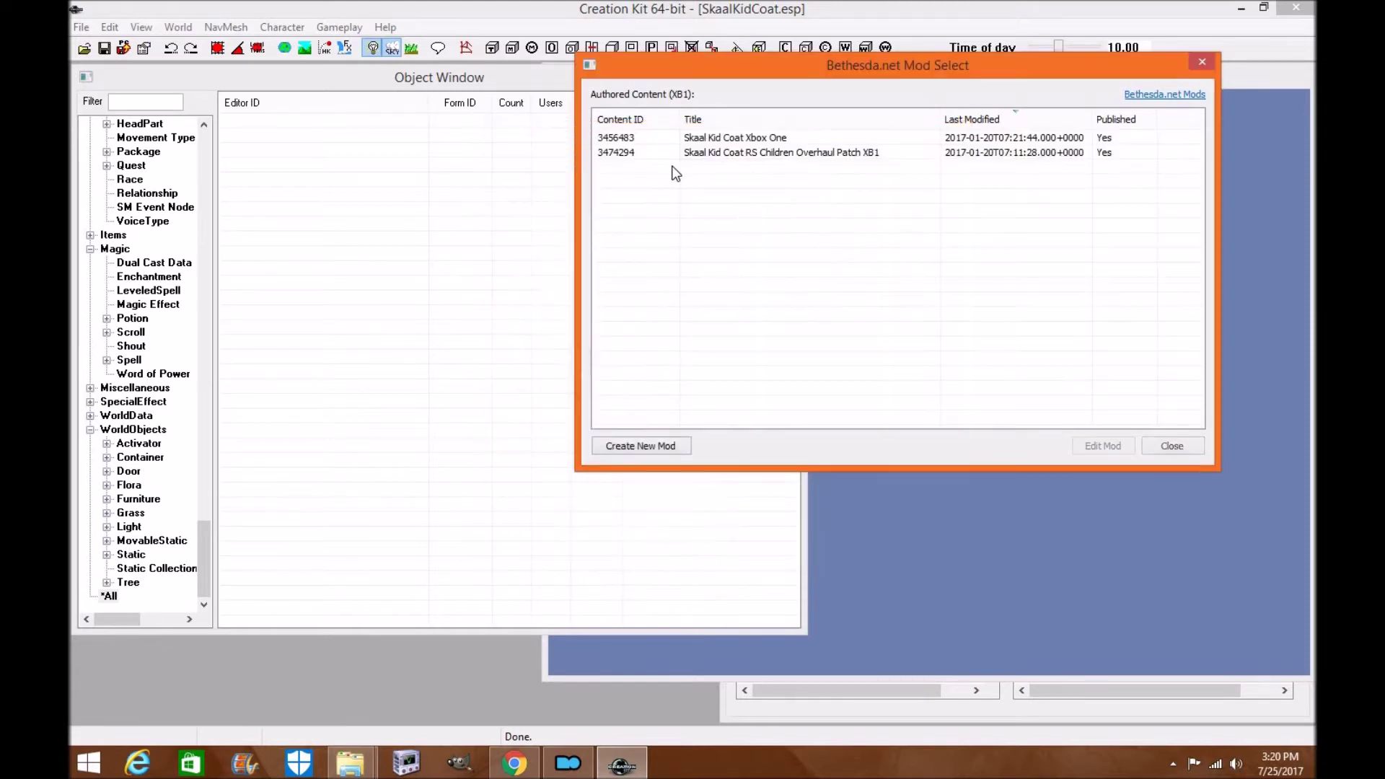
click(776, 147)
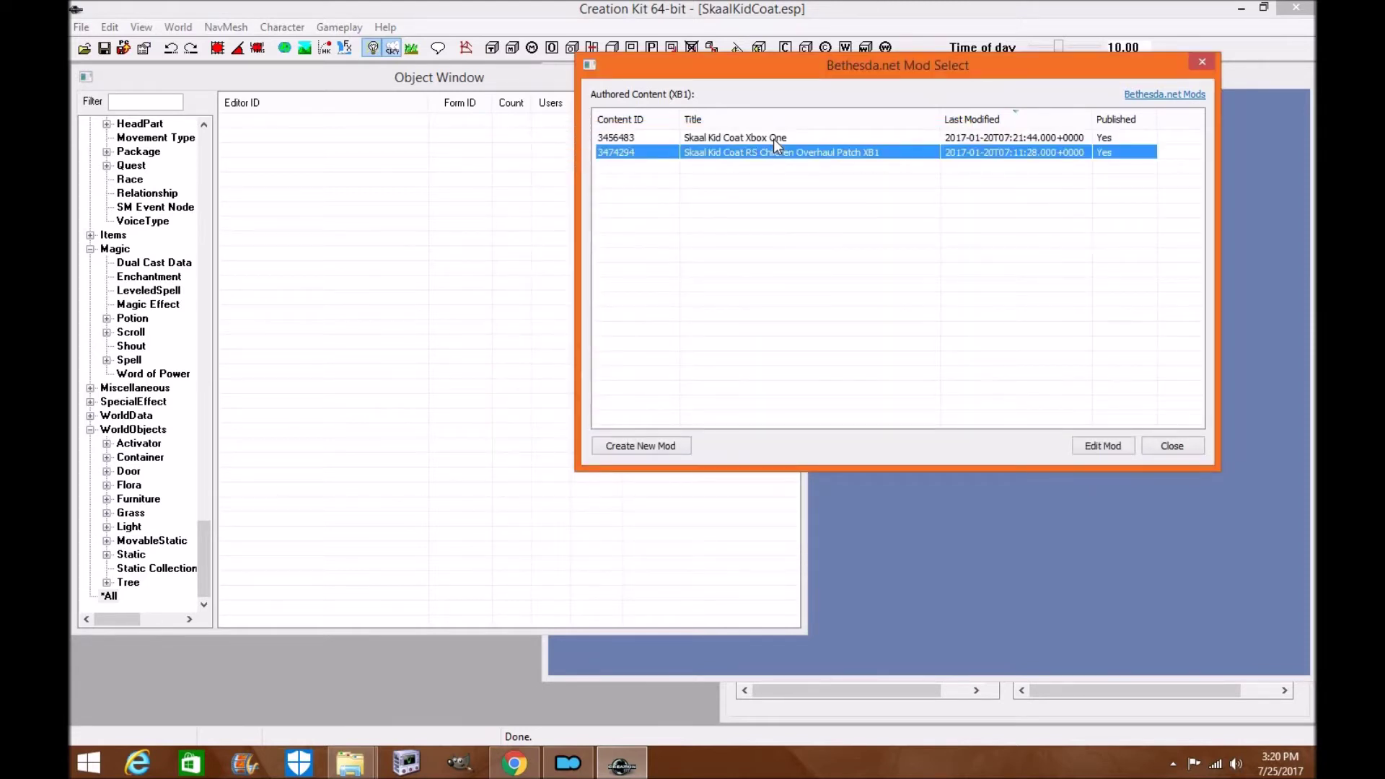
click(774, 137)
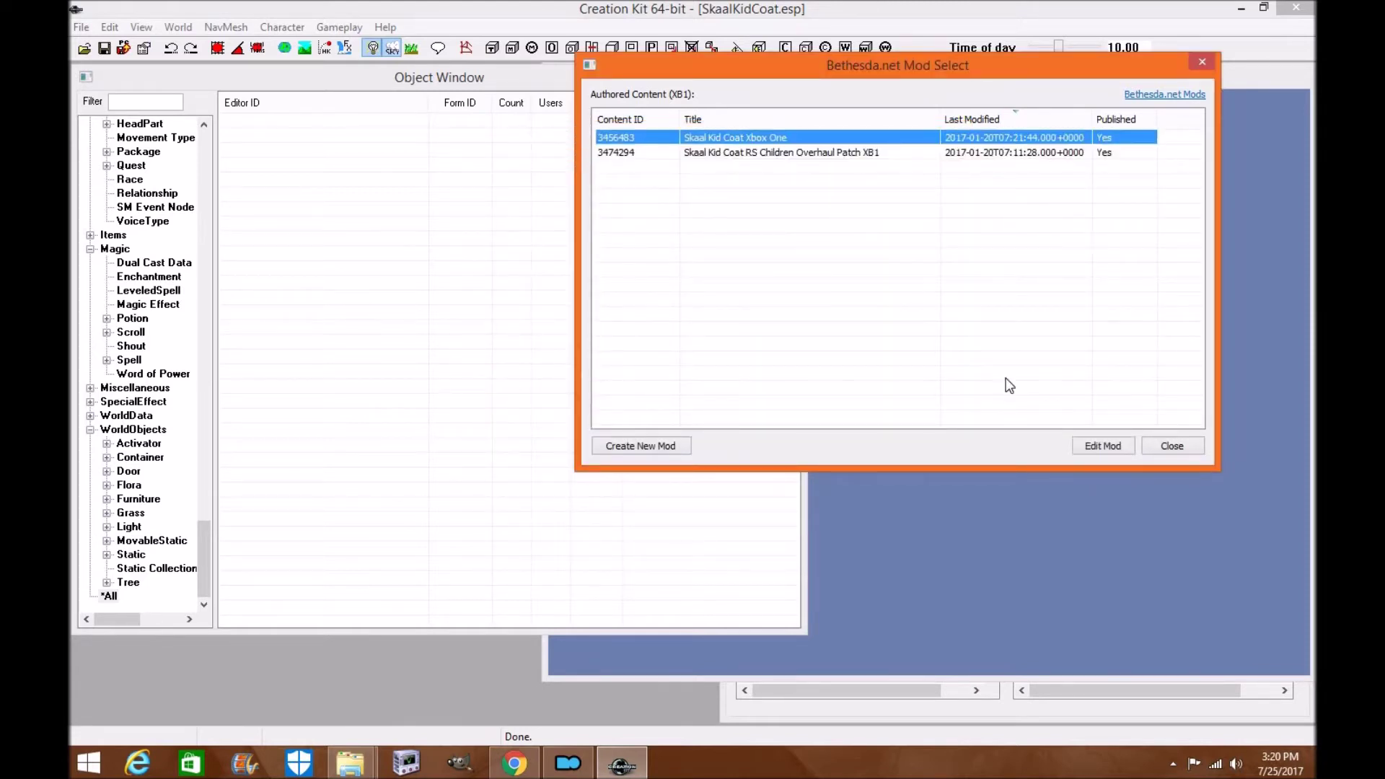
click(1098, 446)
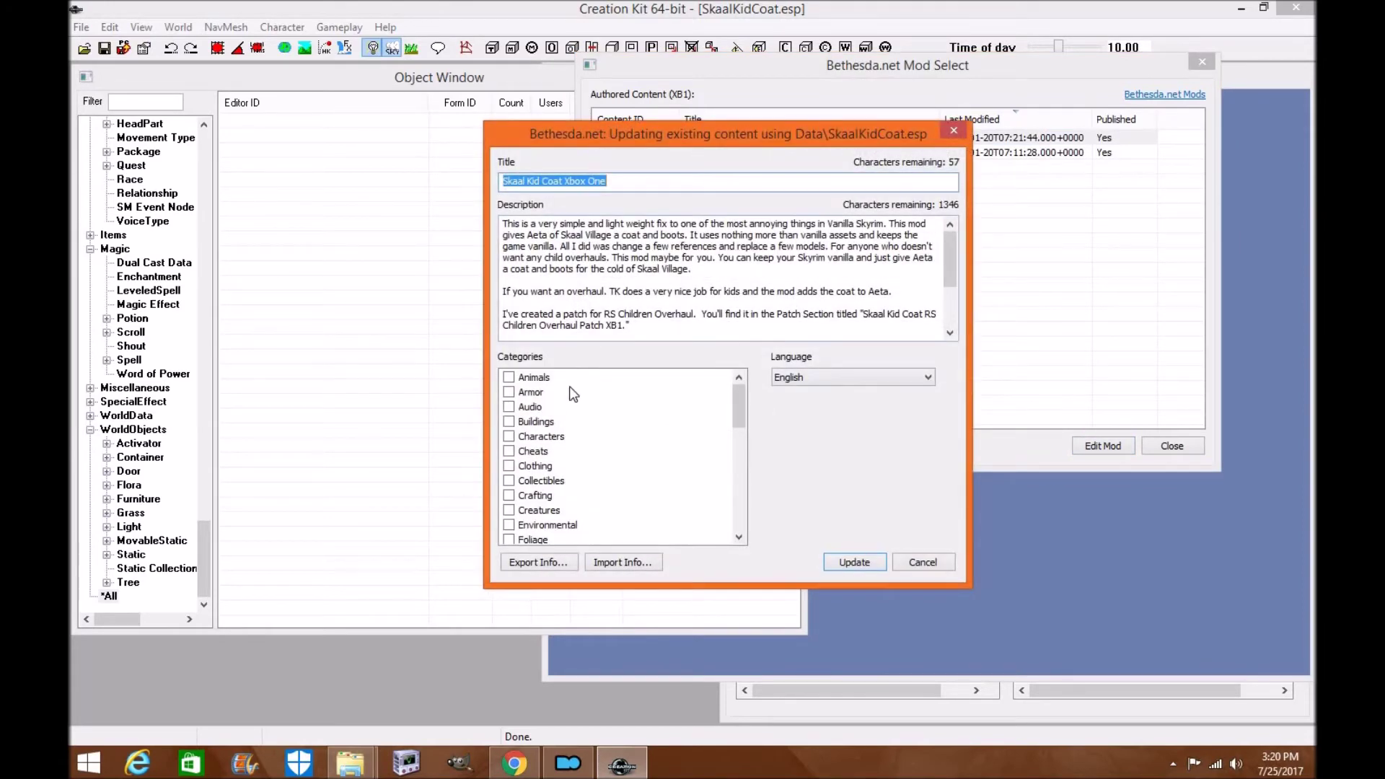
click(942, 566)
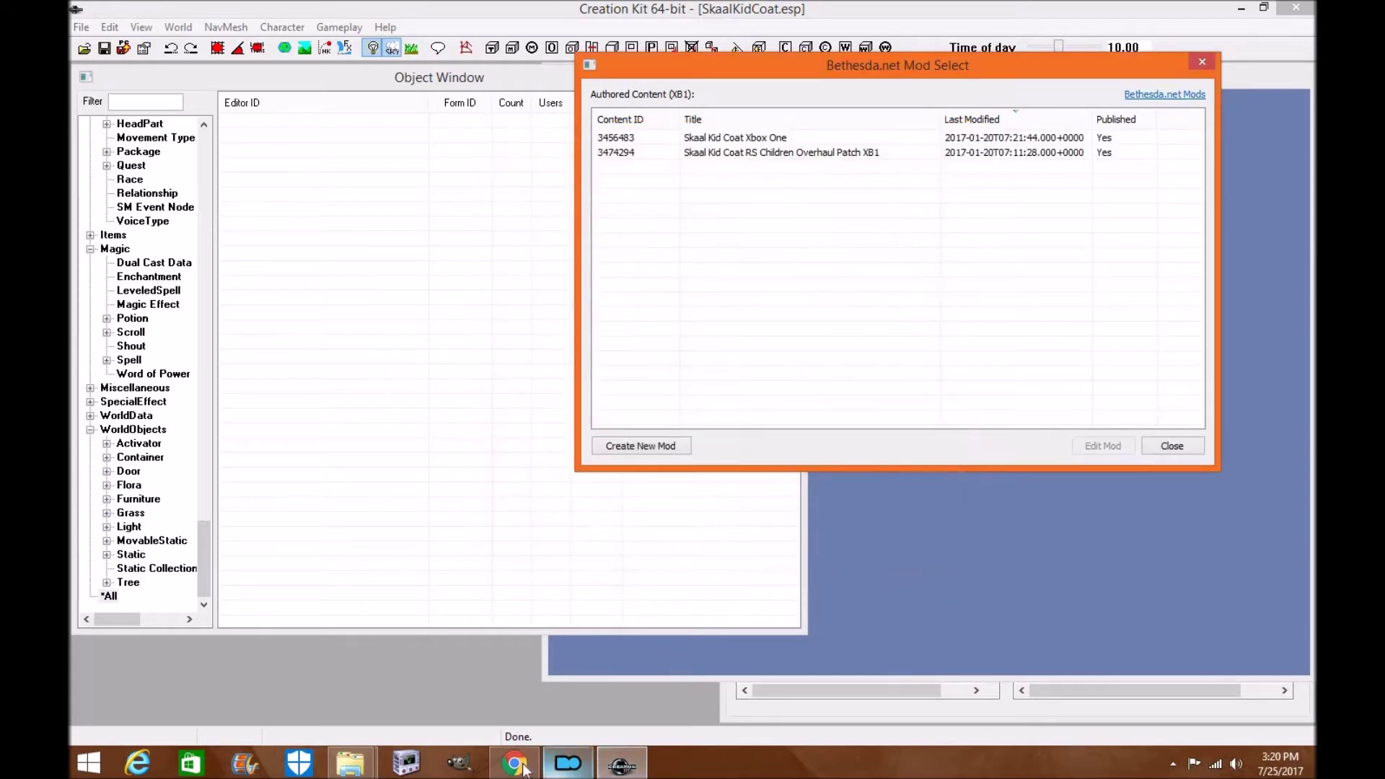
click(524, 770)
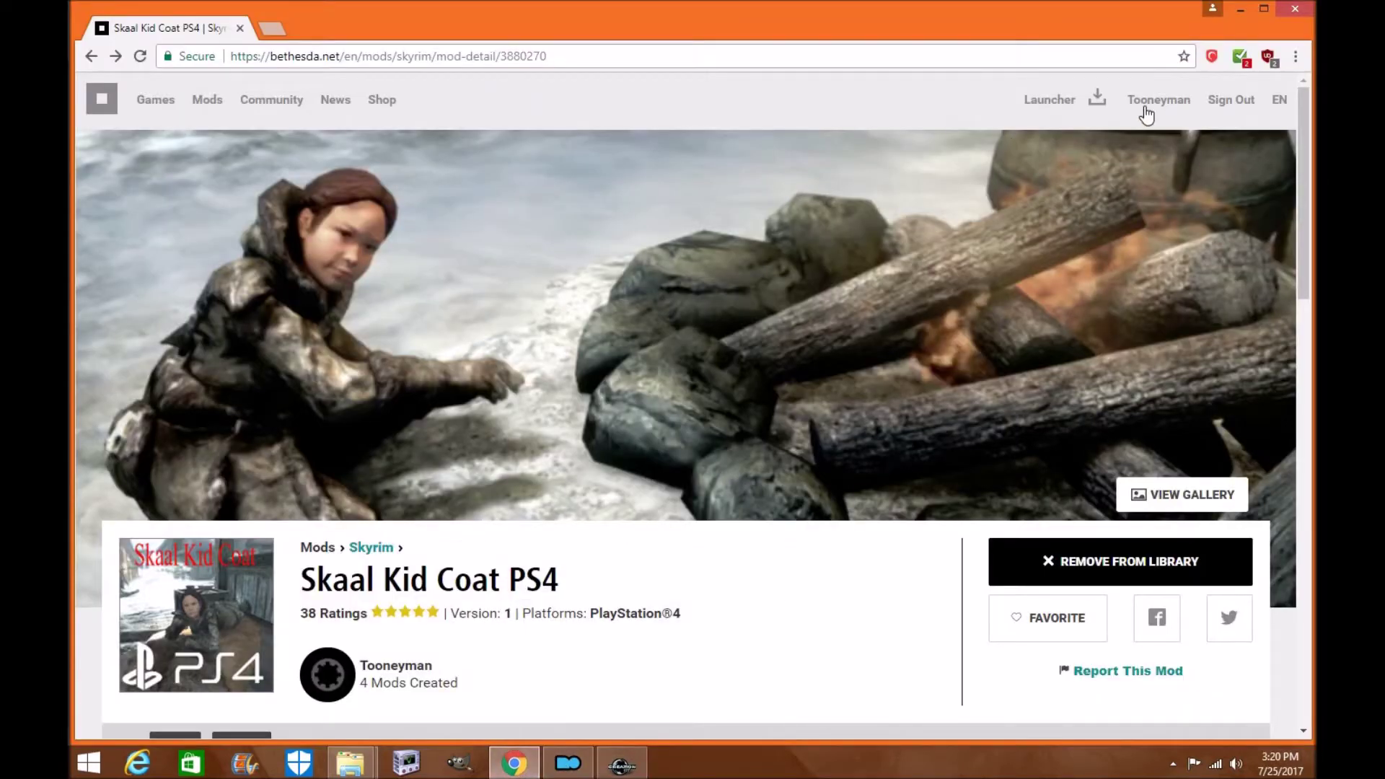
- Go to Bethesda.net's Skyrim mods, filter to My Mods and open Skaal Kid Coat Xbox One
click(213, 116)
click(541, 424)
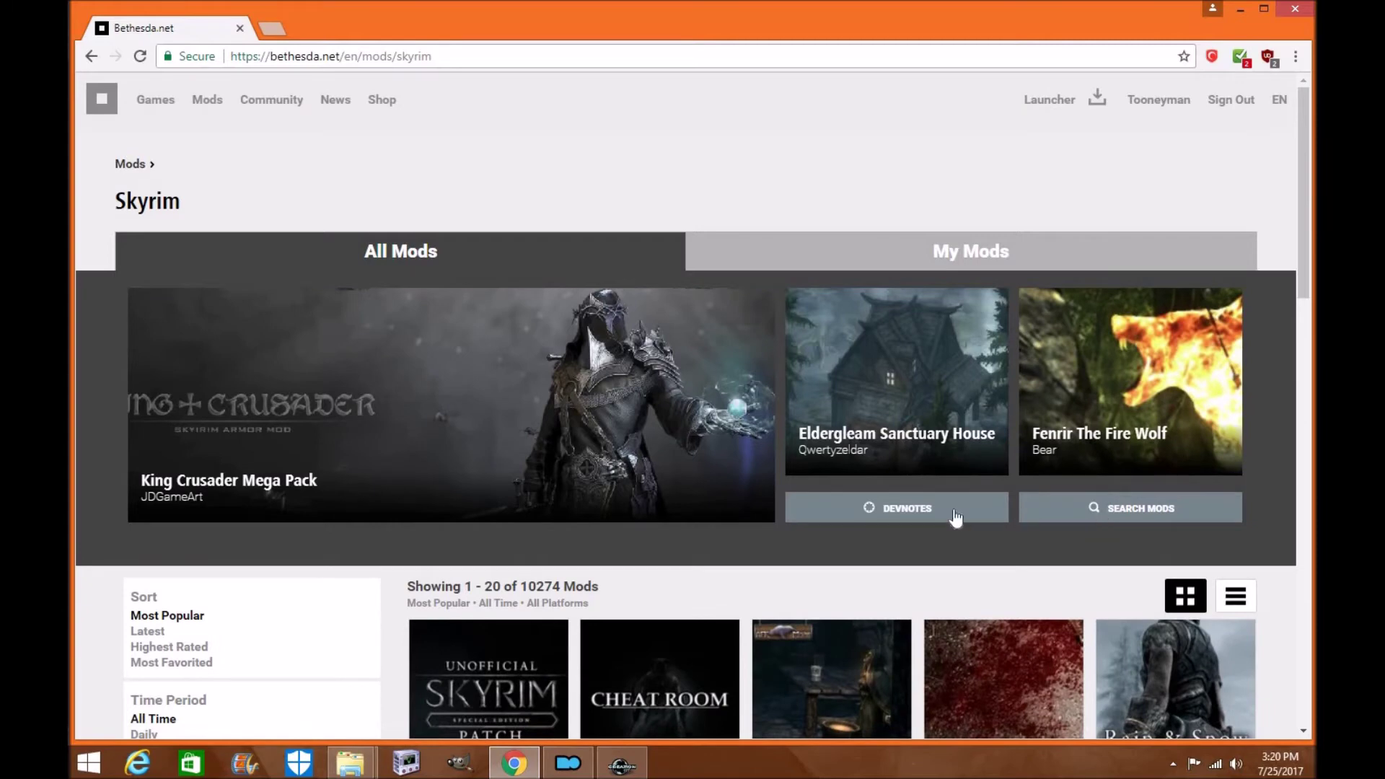
click(946, 263)
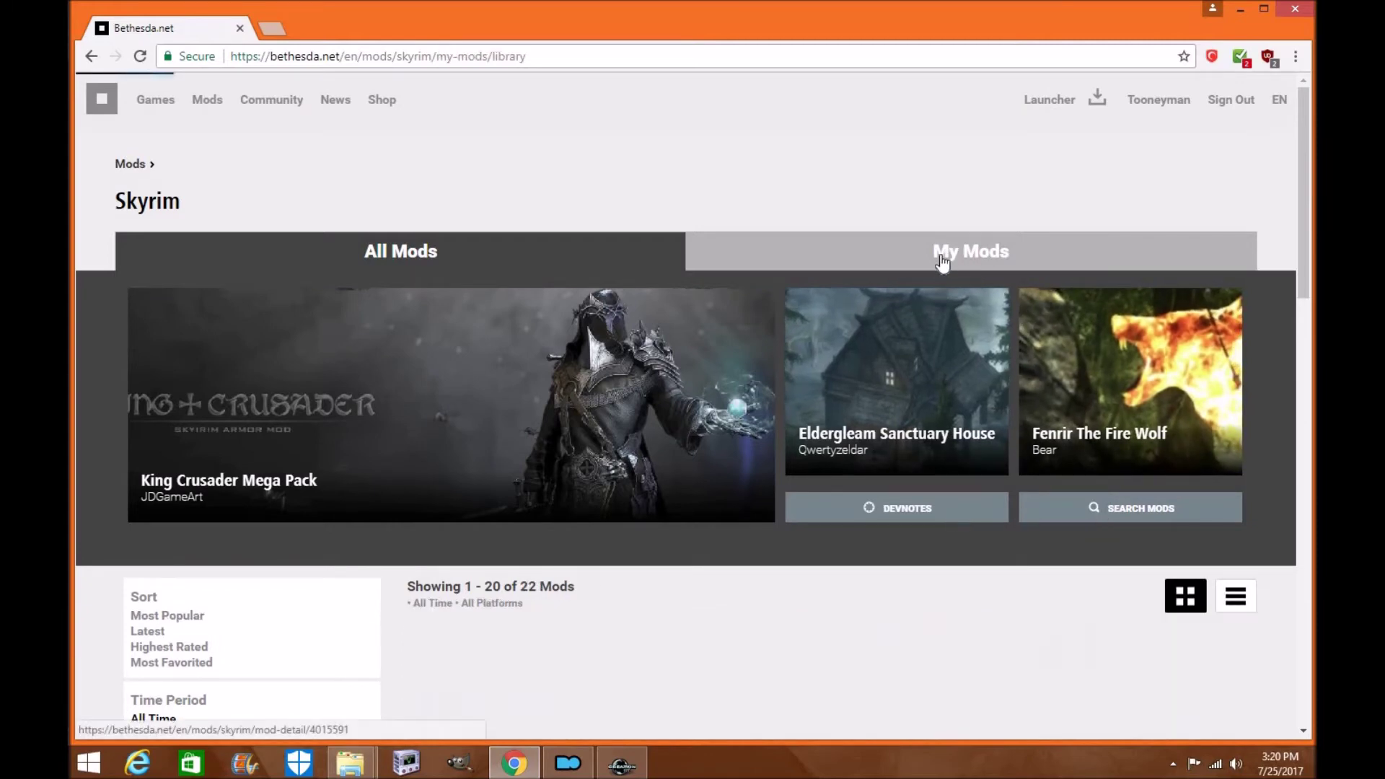
scroll(959, 262, down, 1)
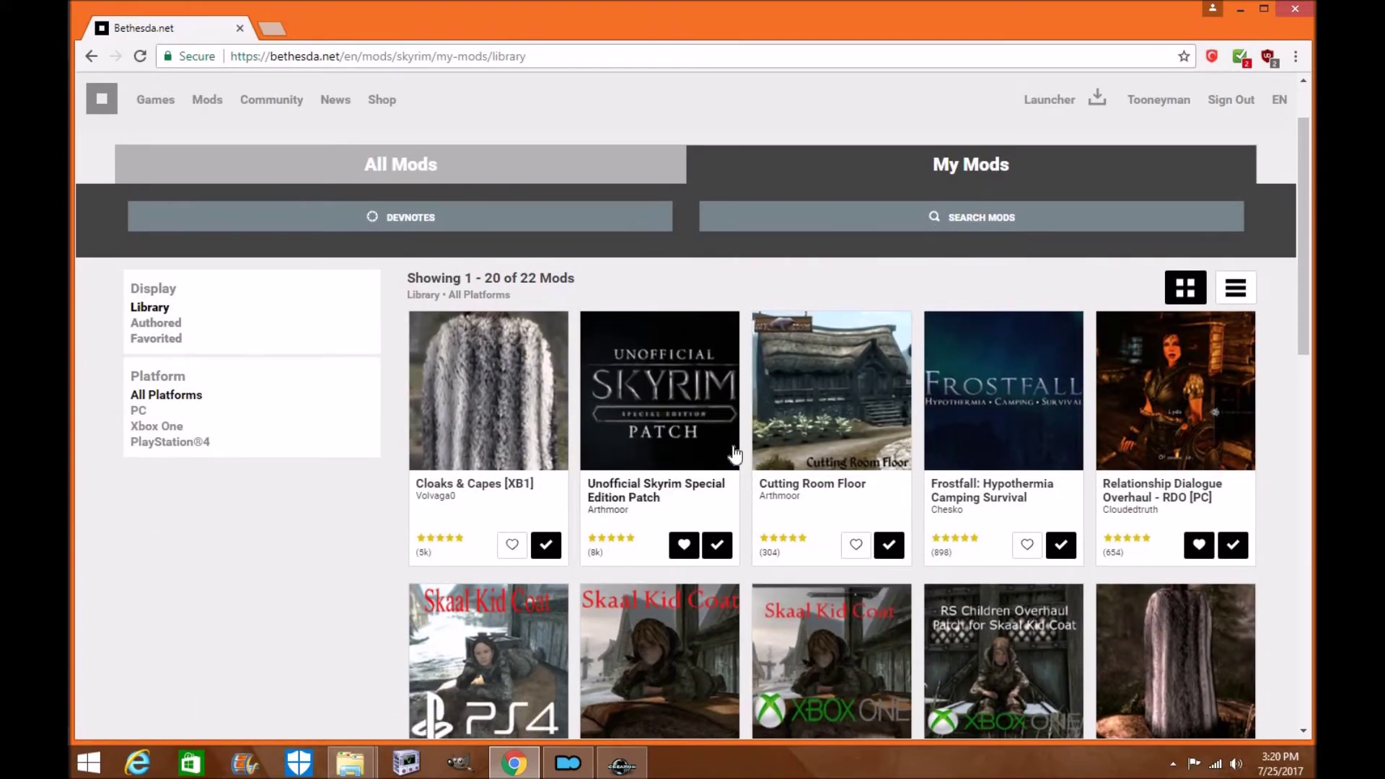
scroll(671, 535, down, 2)
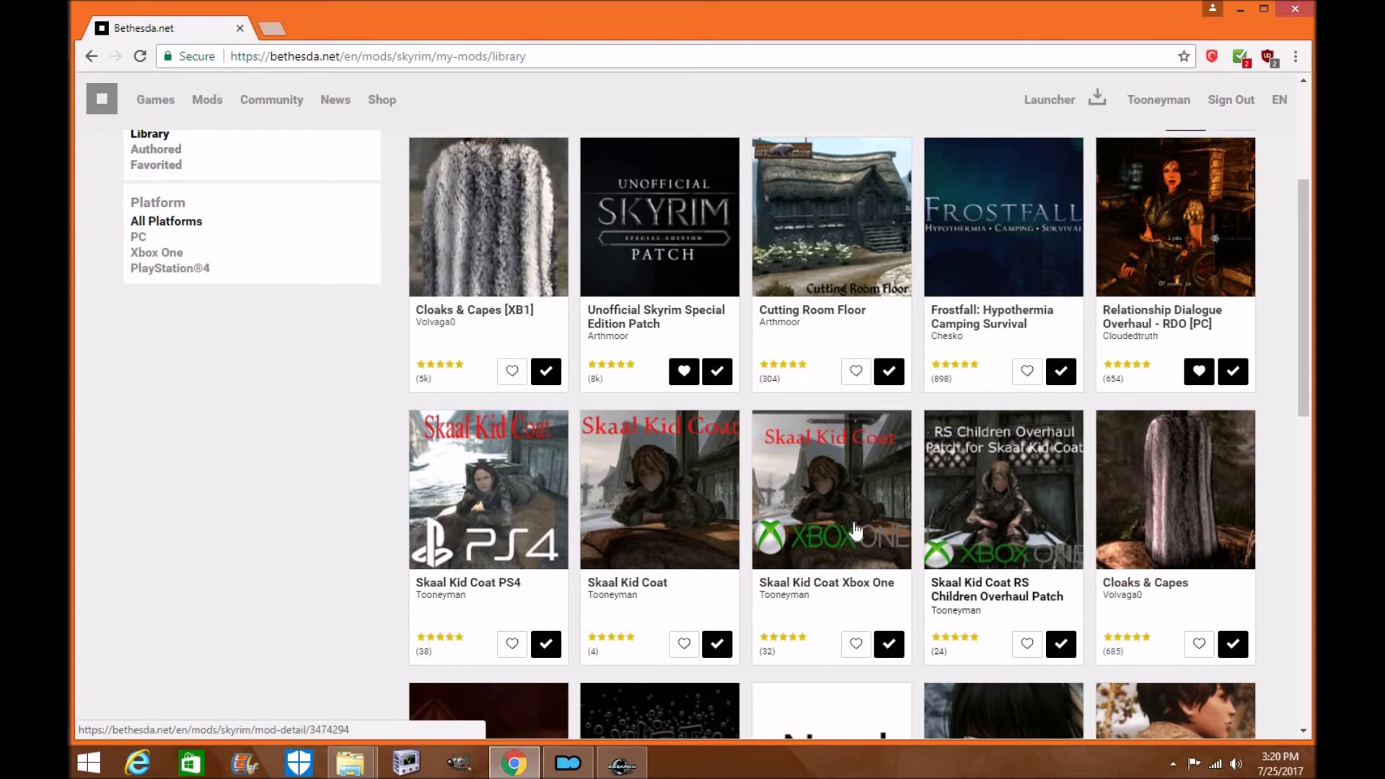
click(819, 497)
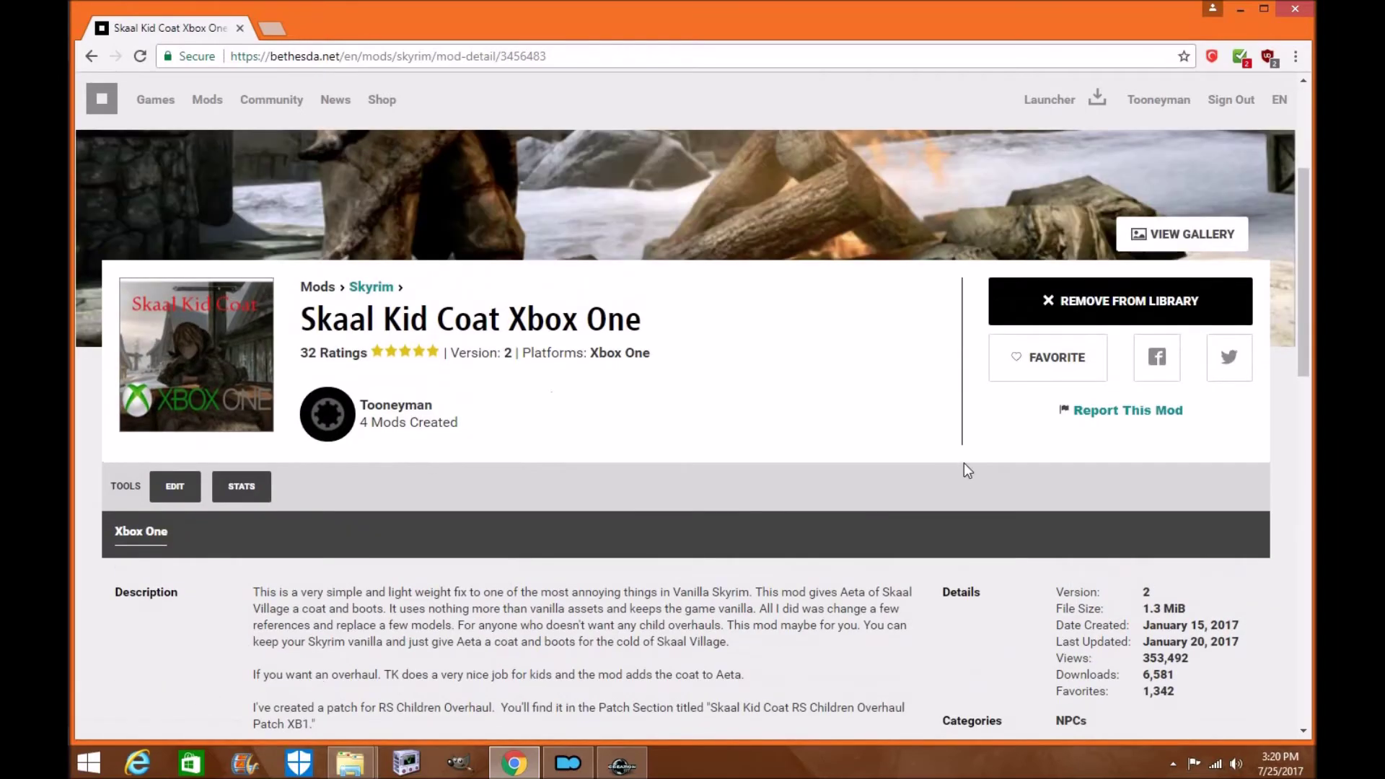
- Expand and read the full description on the Skaal Kid Coat Xbox One page
scroll(953, 456, down, 8)
scroll(731, 378, up, 5)
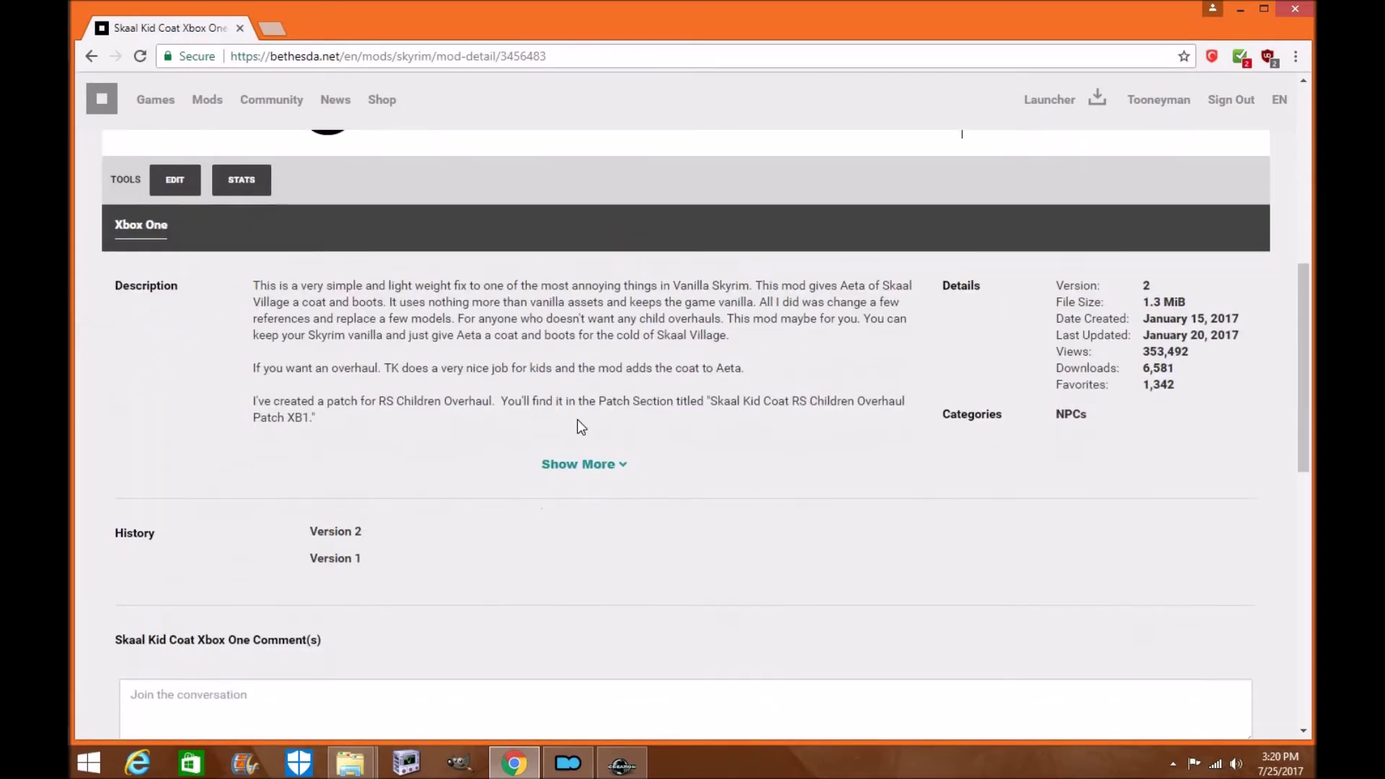
scroll(577, 419, down, 3)
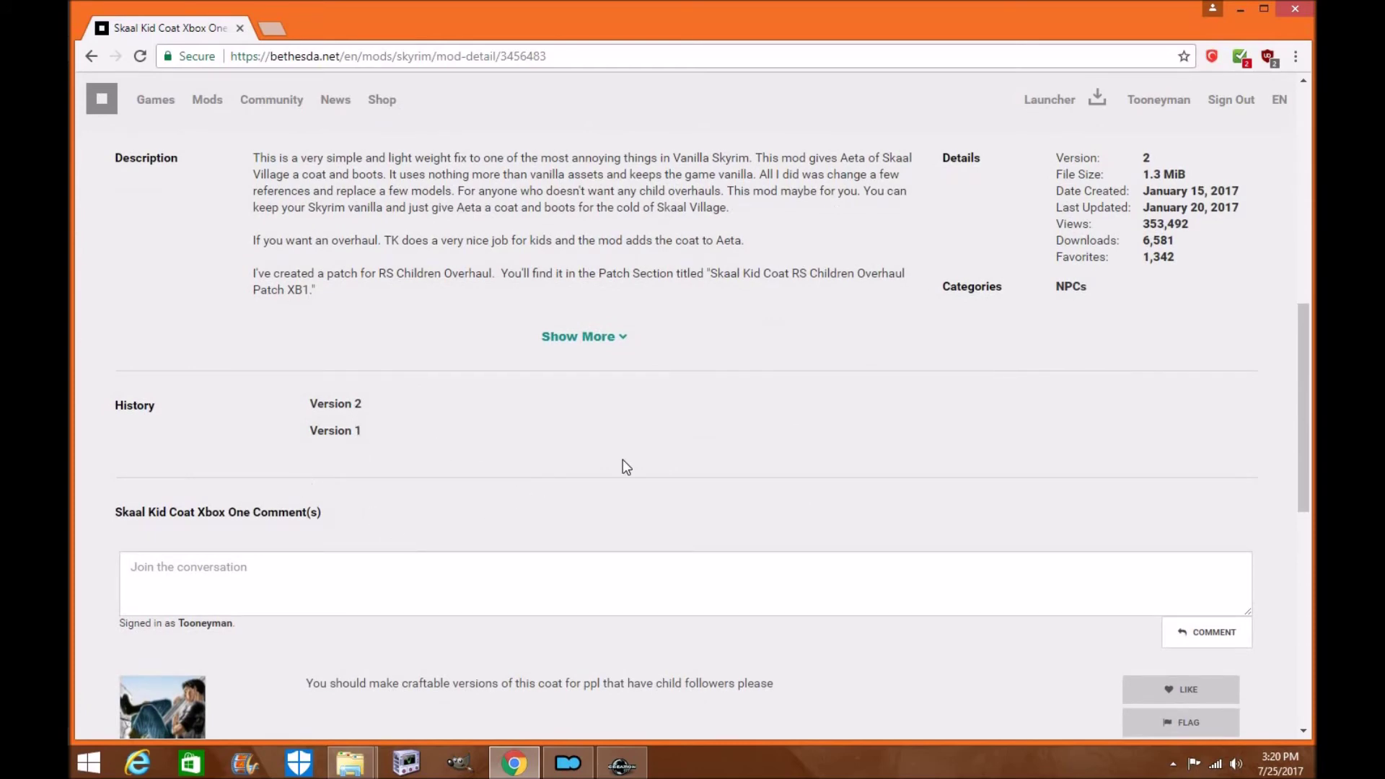
scroll(793, 438, down, 10)
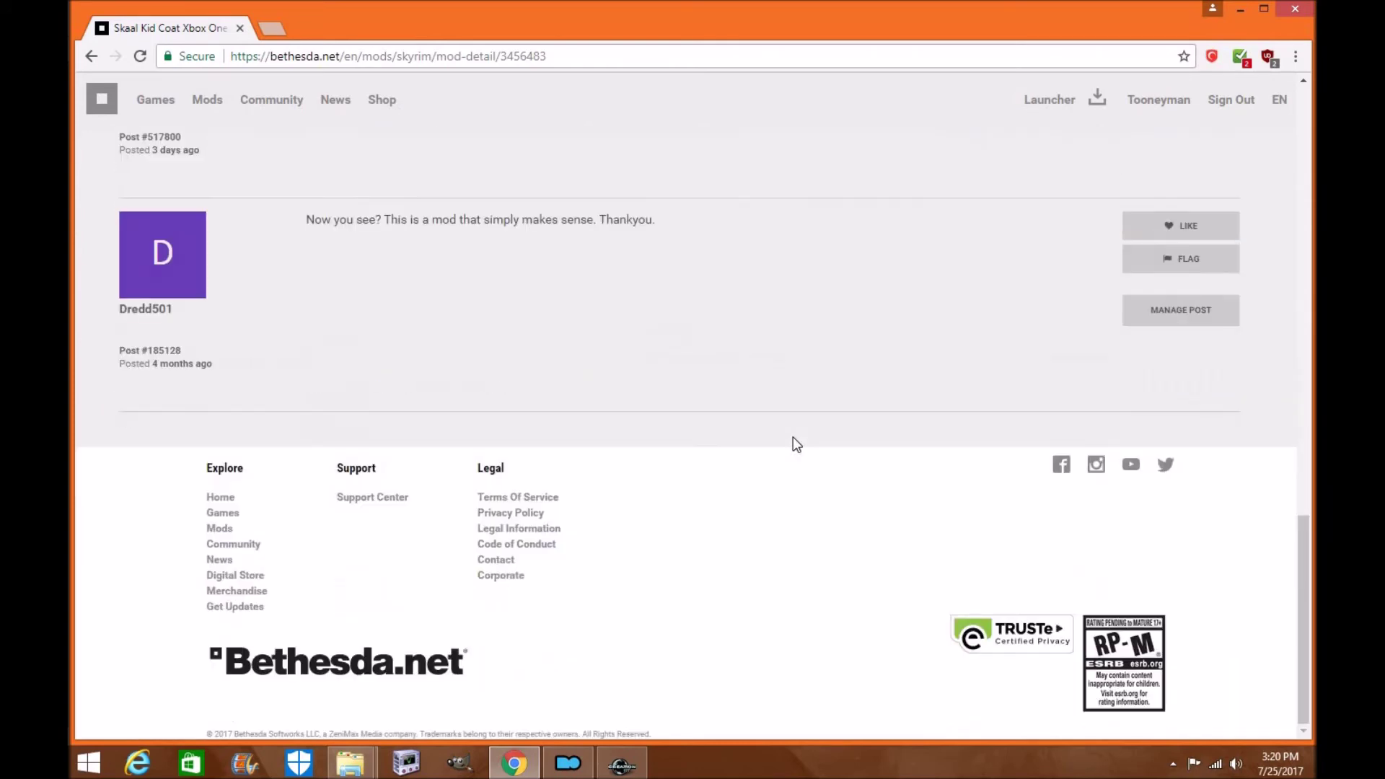
scroll(448, 358, up, 3)
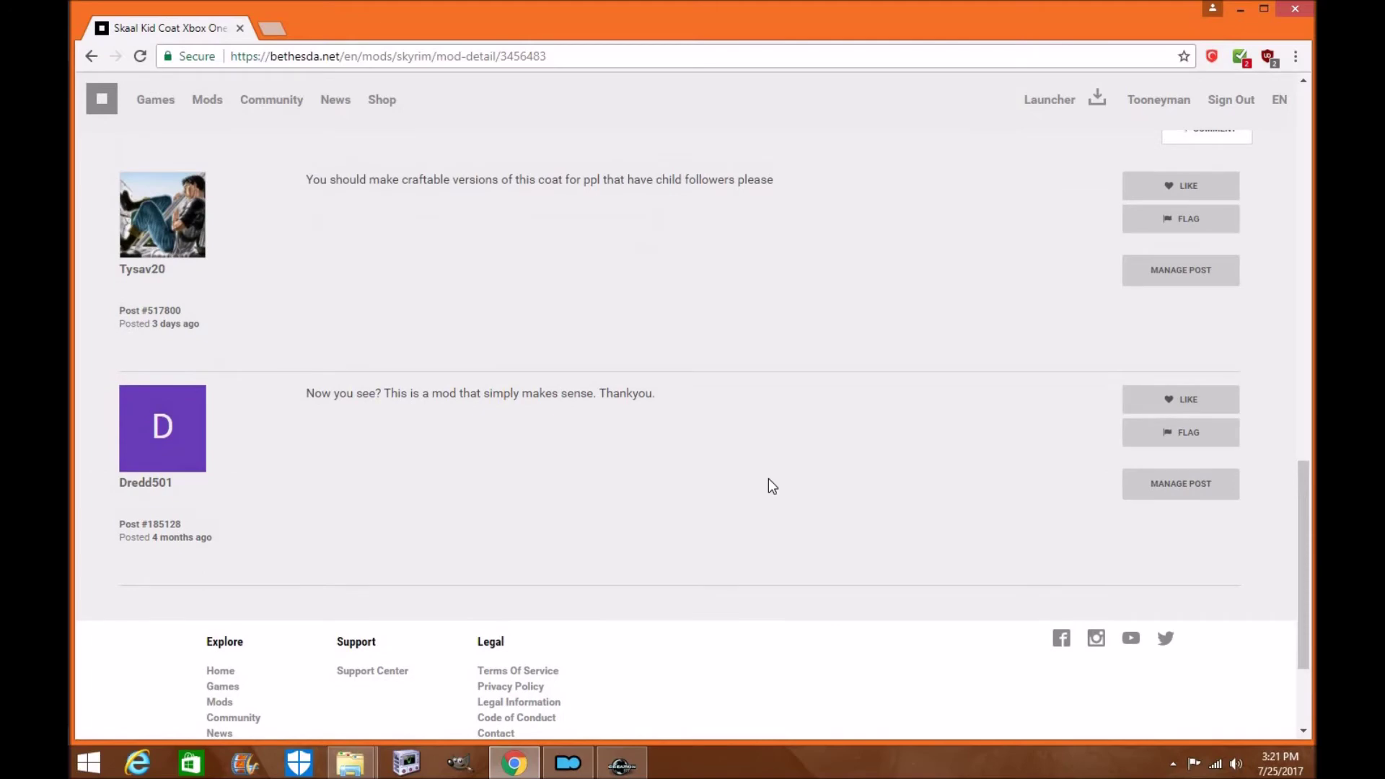
scroll(541, 428, up, 5)
scroll(618, 479, up, 4)
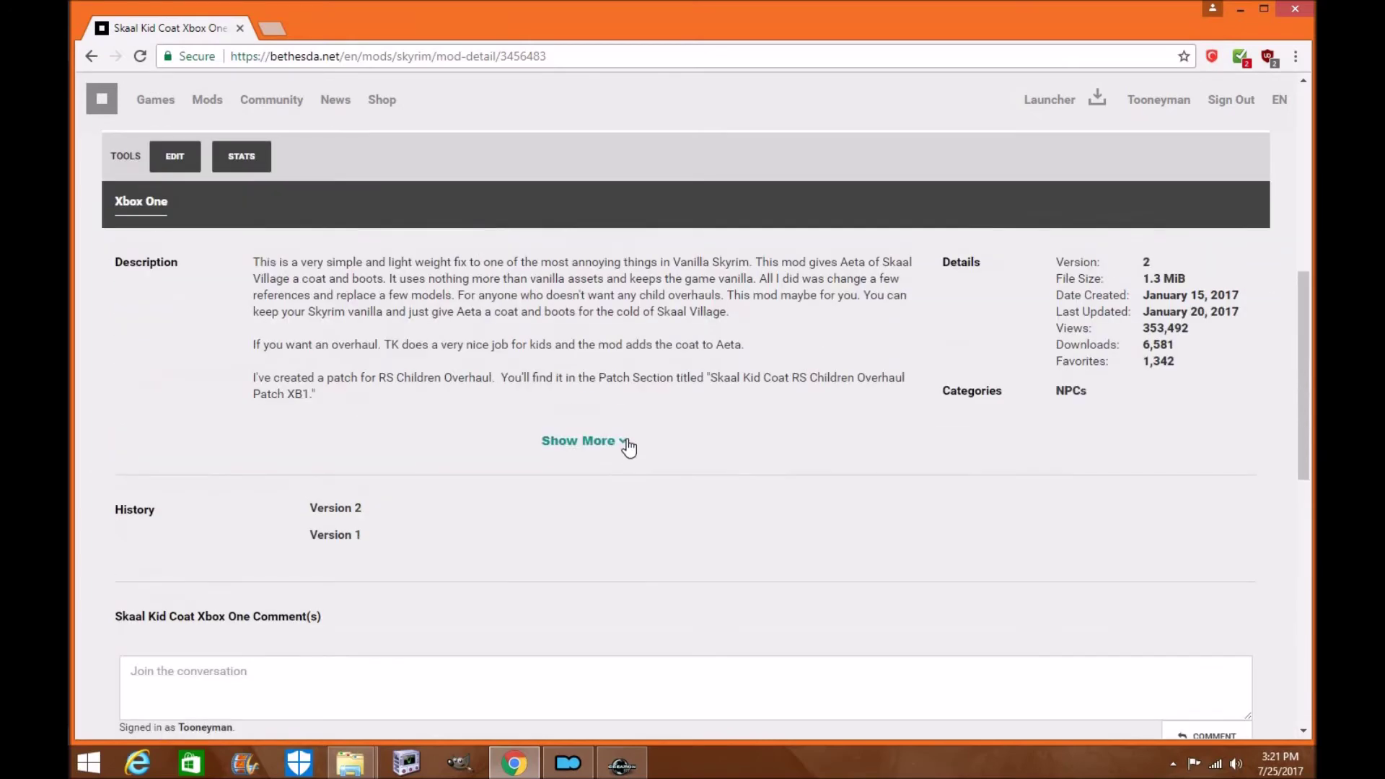
click(626, 441)
scroll(785, 448, down, 2)
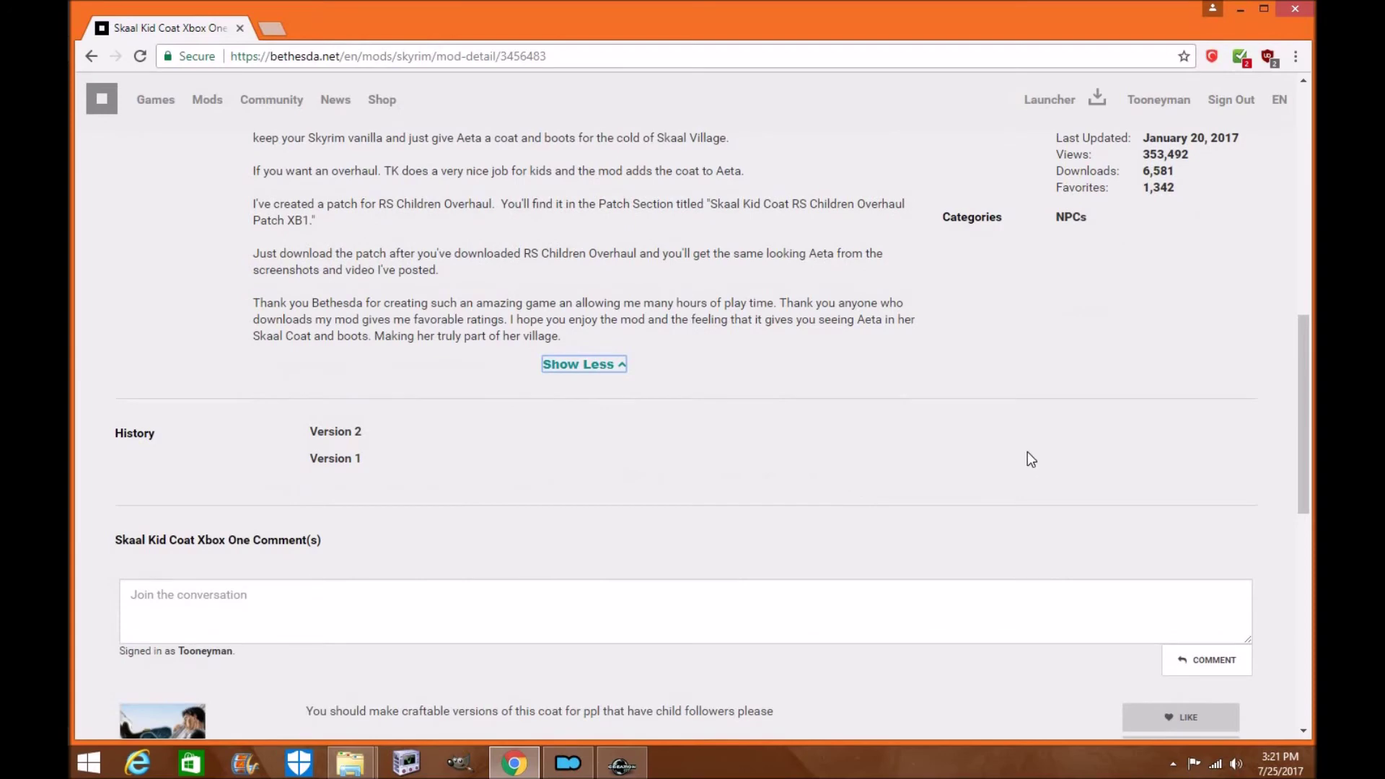
scroll(697, 287, up, 8)
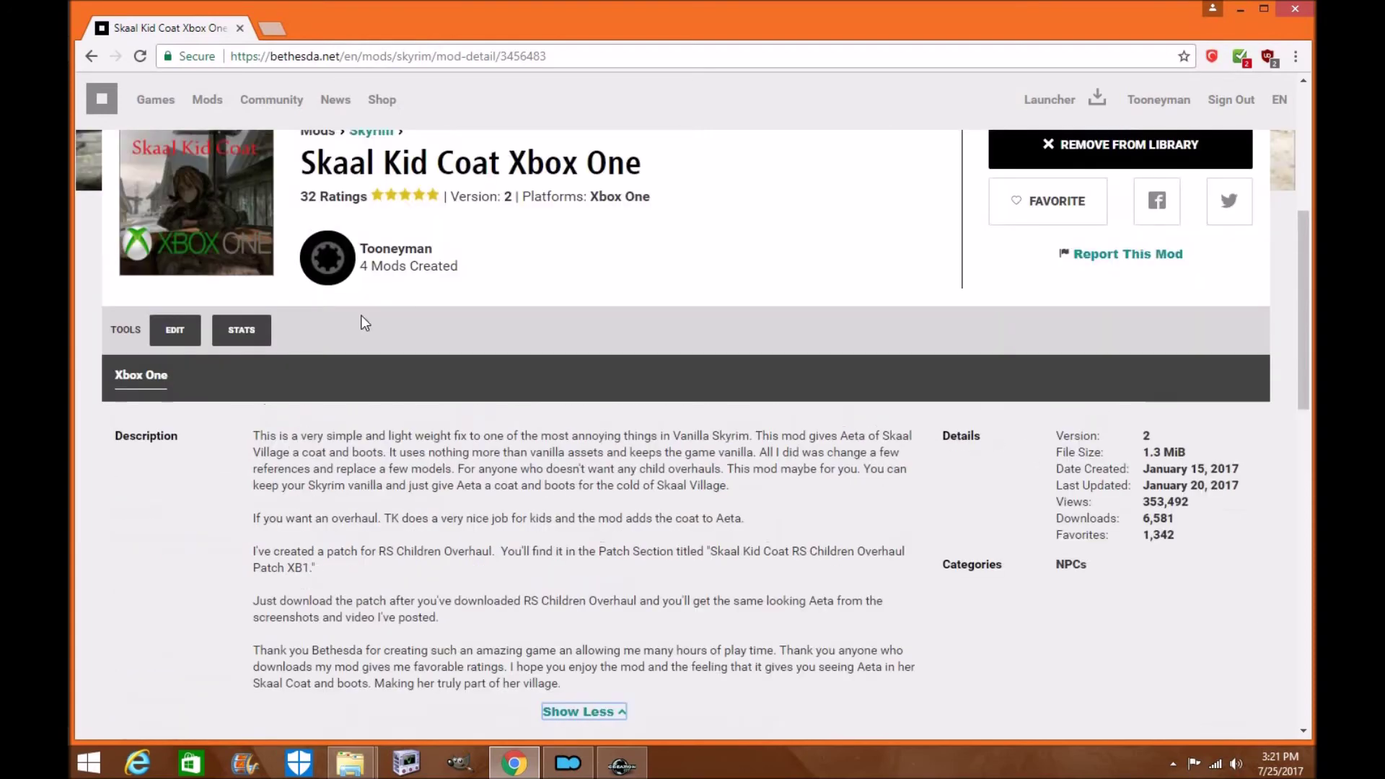
scroll(476, 350, up, 2)
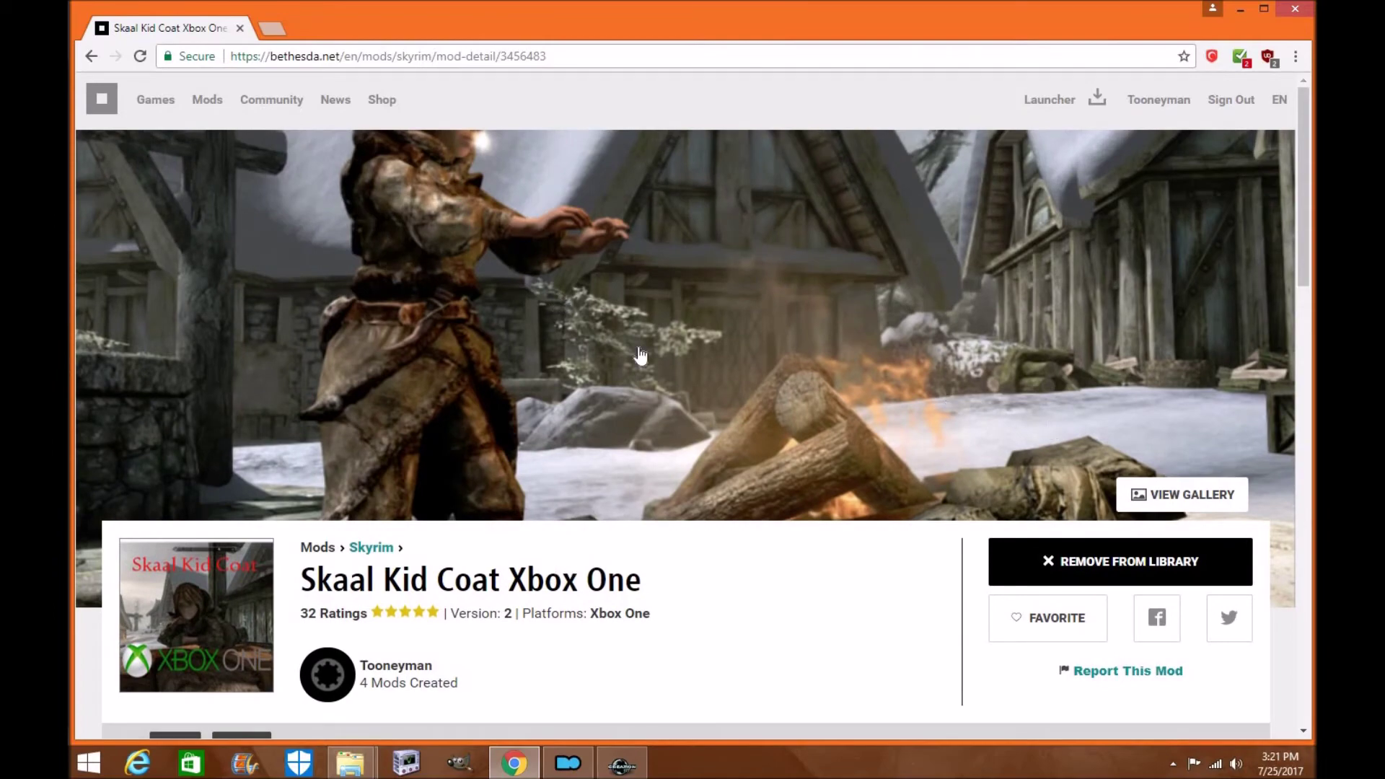
scroll(640, 355, down, 2)
scroll(240, 610, up, 2)
scroll(893, 406, down, 3)
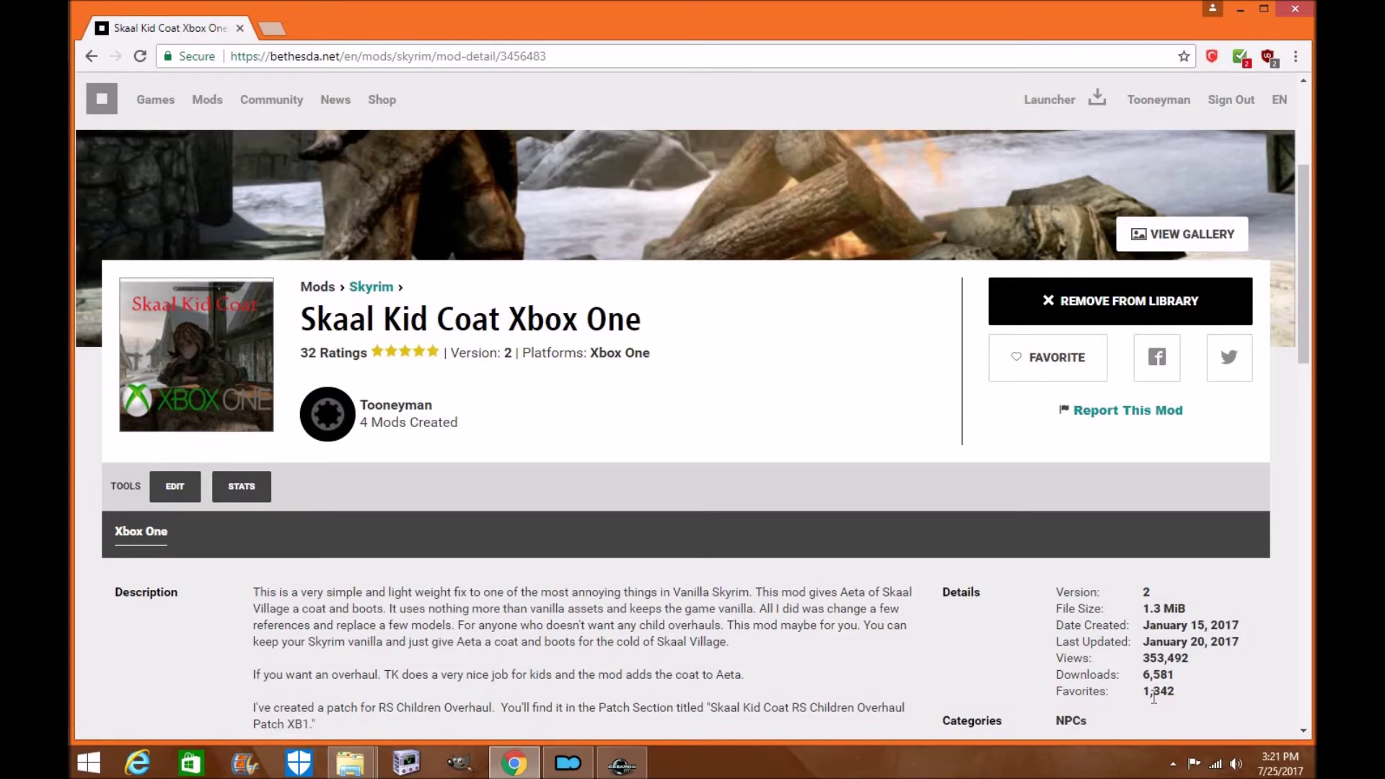
- Review the Xbox One mod's Edit Mod form down to Required Dependencies, then return to the My Mods library
click(181, 494)
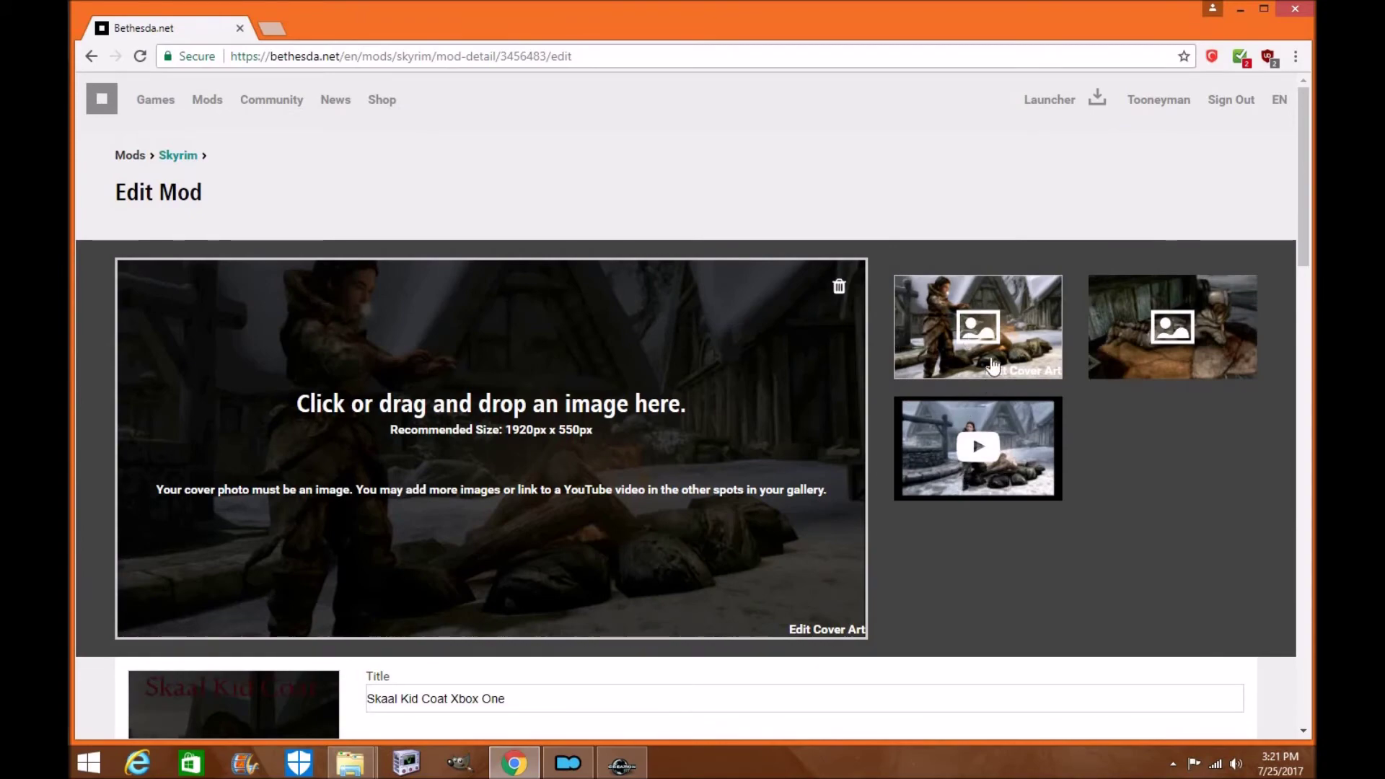
scroll(624, 399, down, 5)
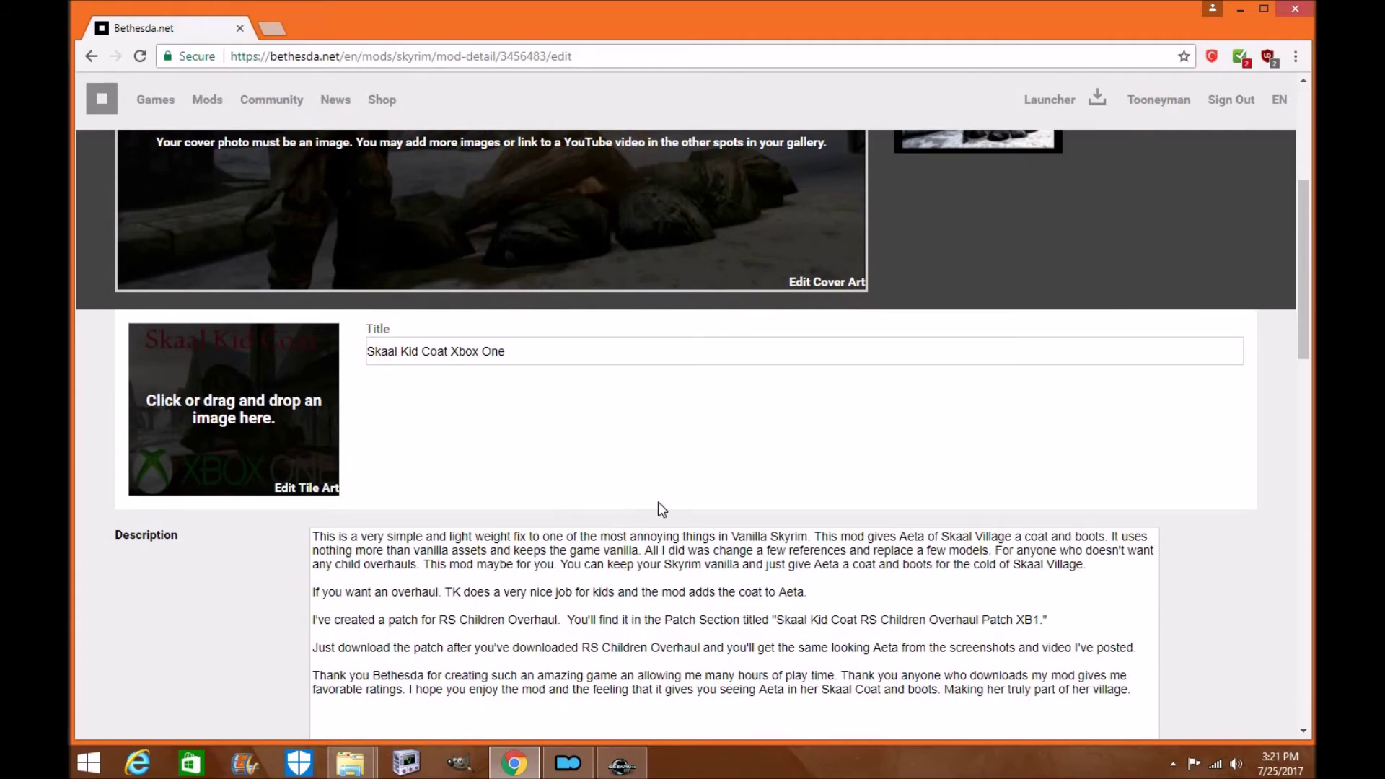
scroll(658, 510, down, 3)
scroll(678, 264, up, 2)
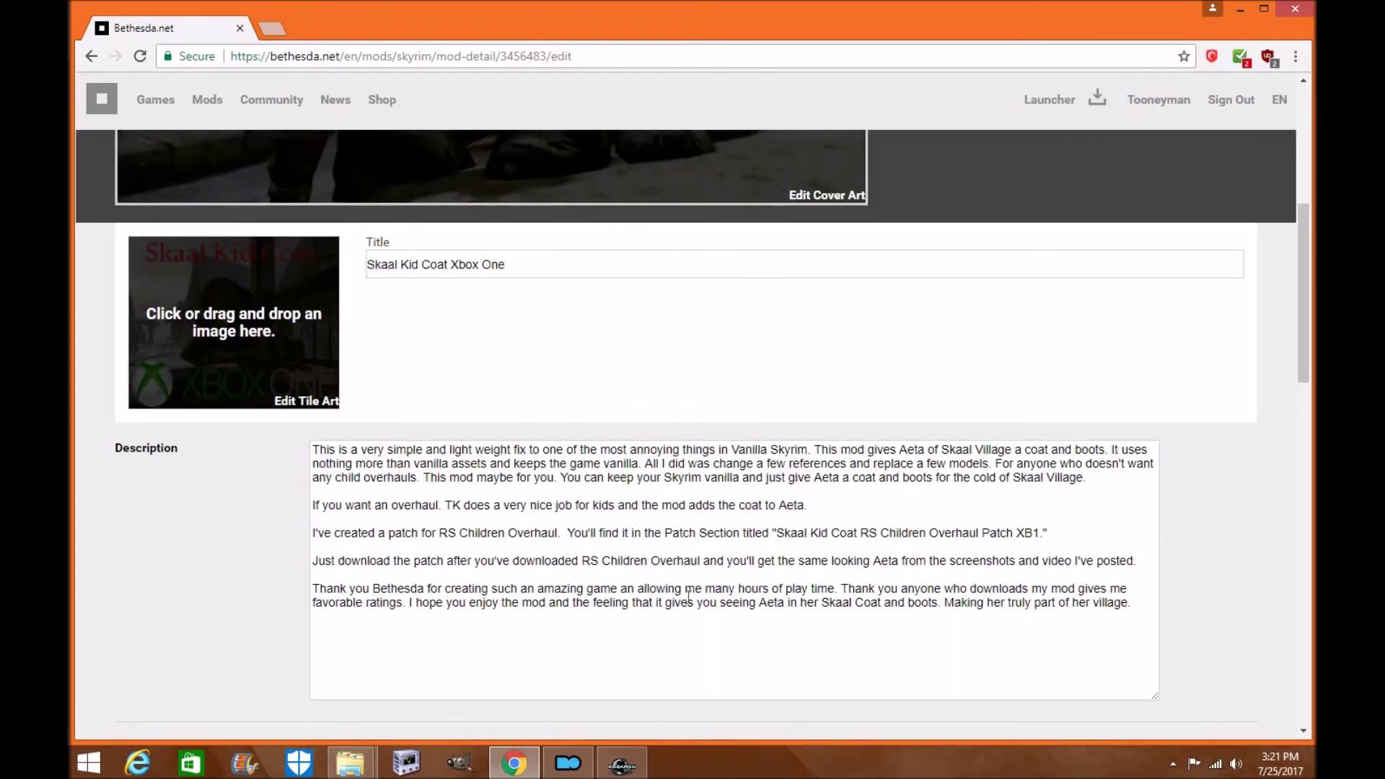
scroll(691, 517, up, 1)
scroll(691, 518, down, 7)
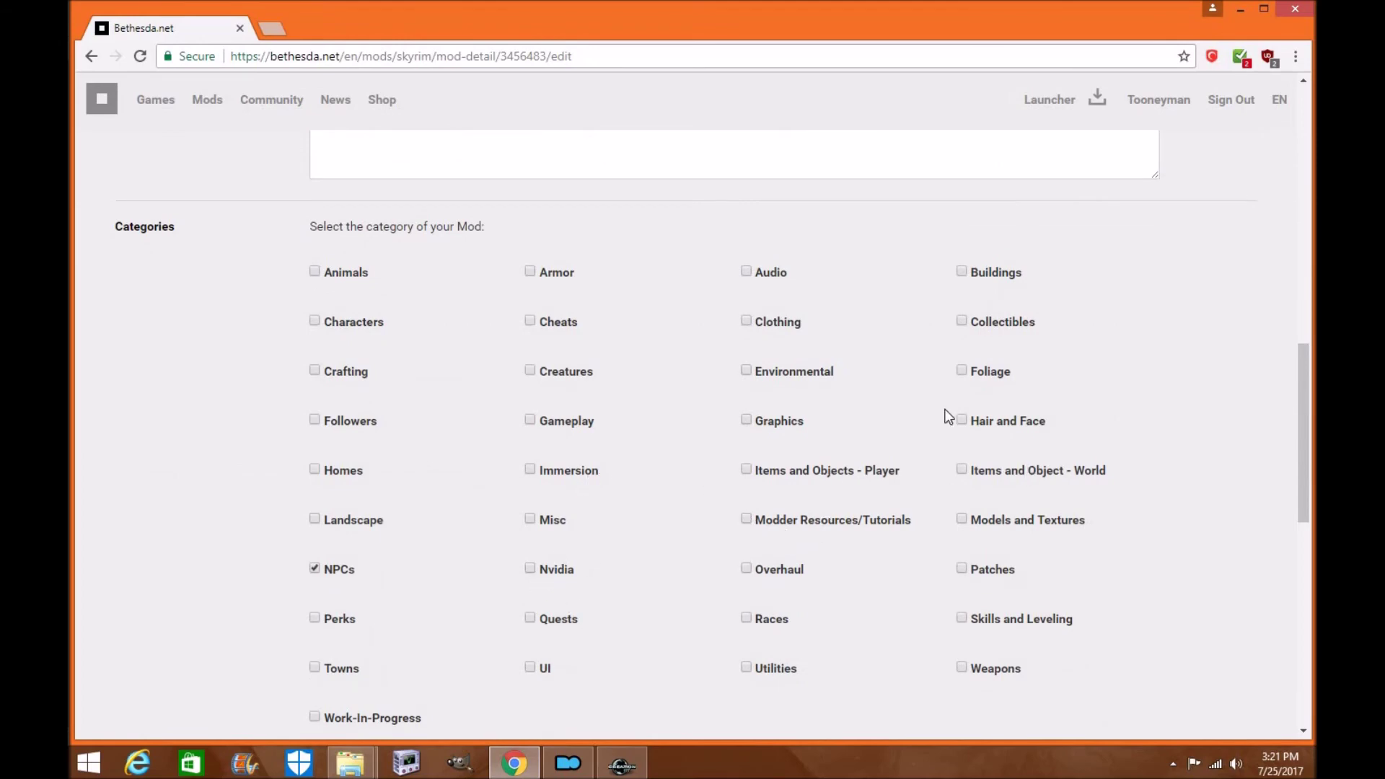
scroll(827, 422, down, 1)
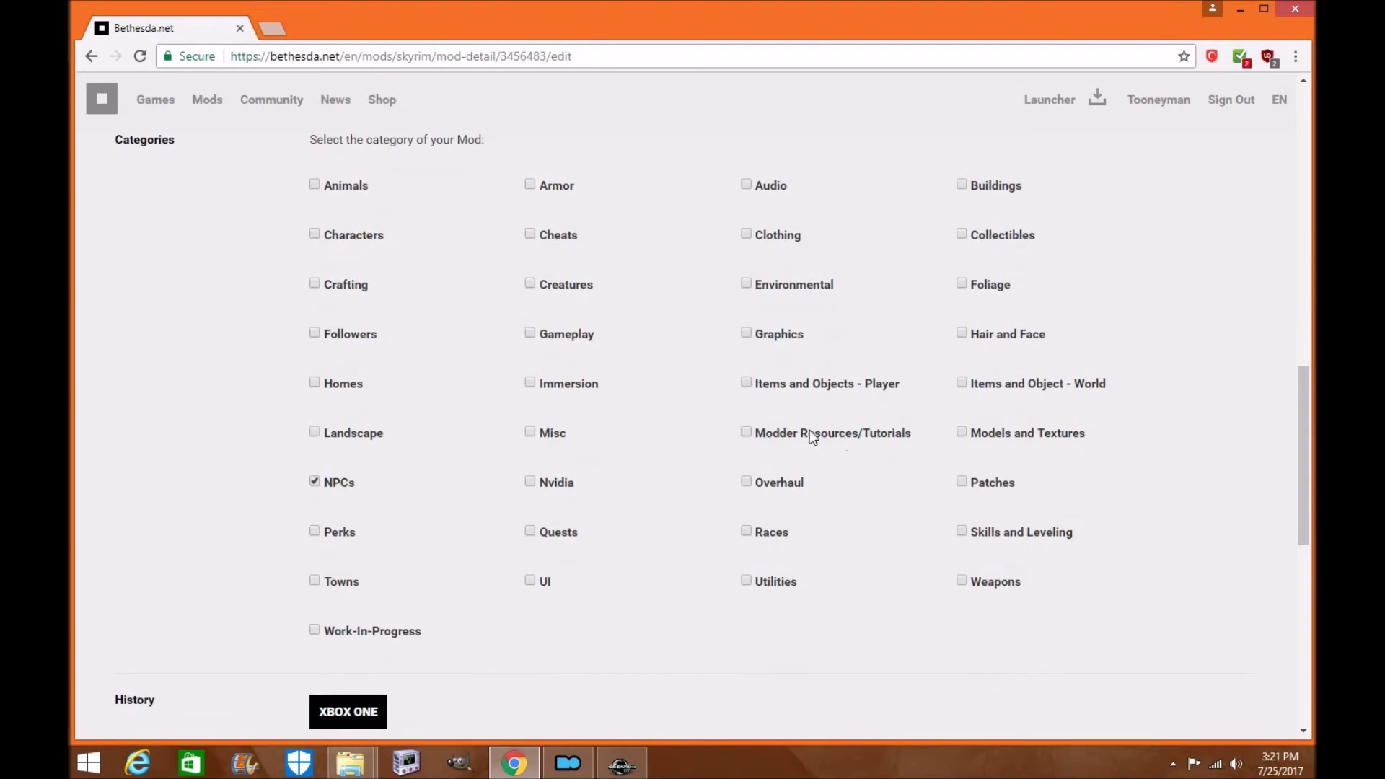
scroll(812, 435, down, 3)
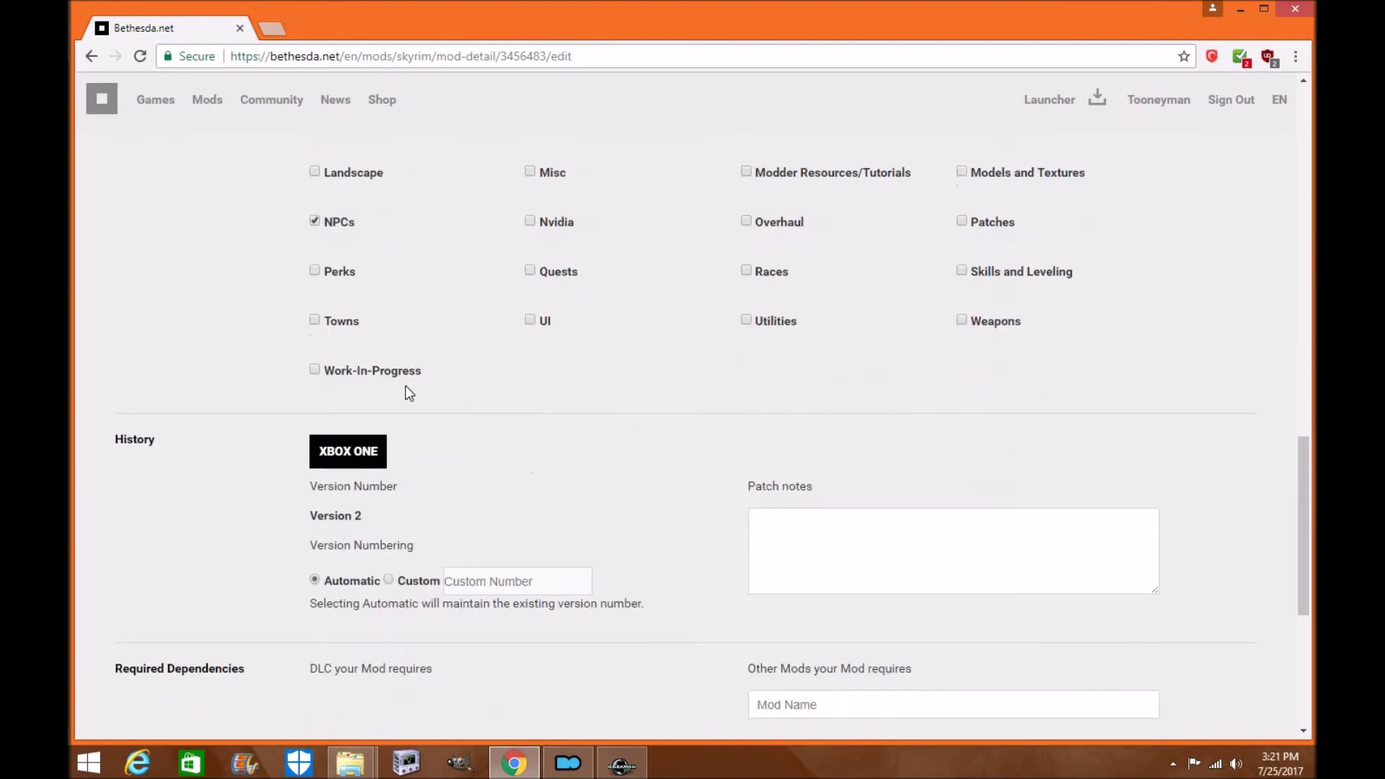
scroll(638, 416, down, 3)
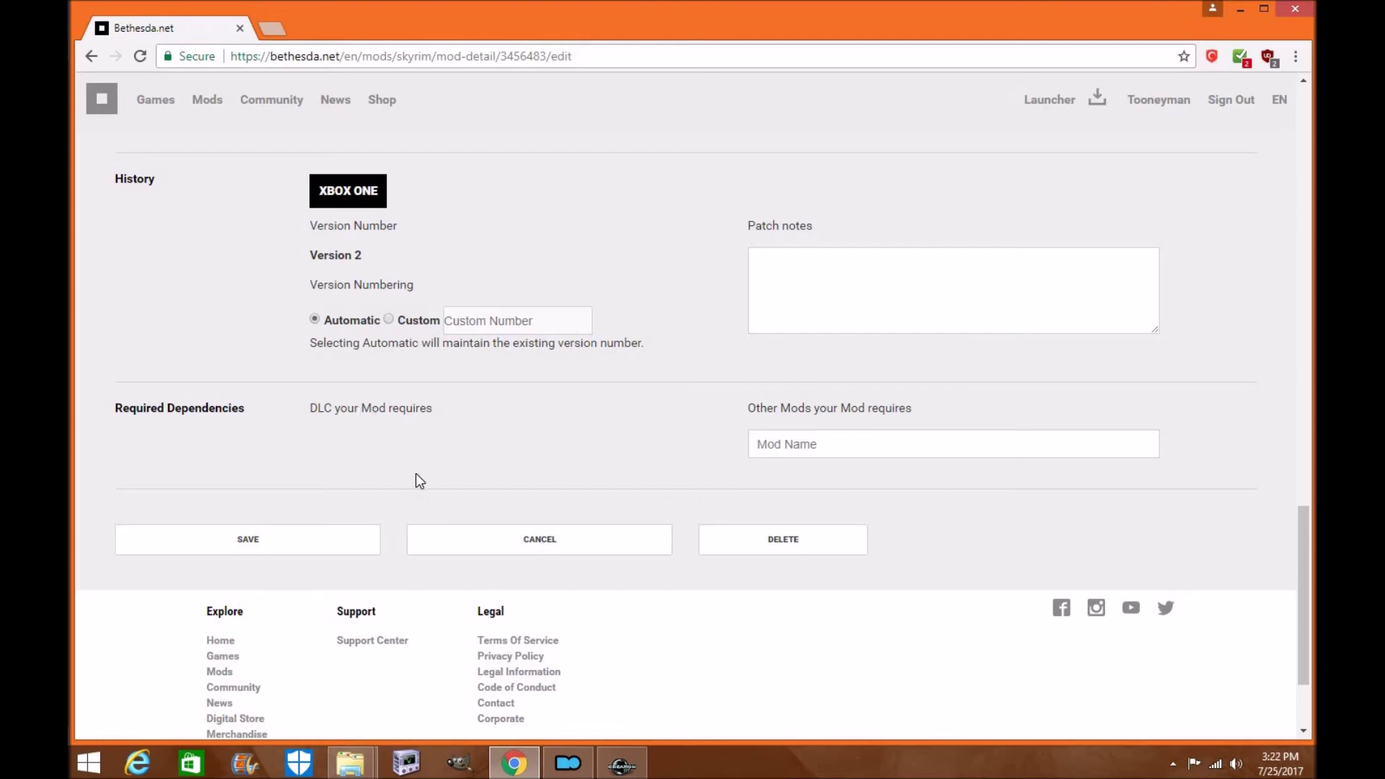
scroll(88, 175, up, 4)
click(91, 58)
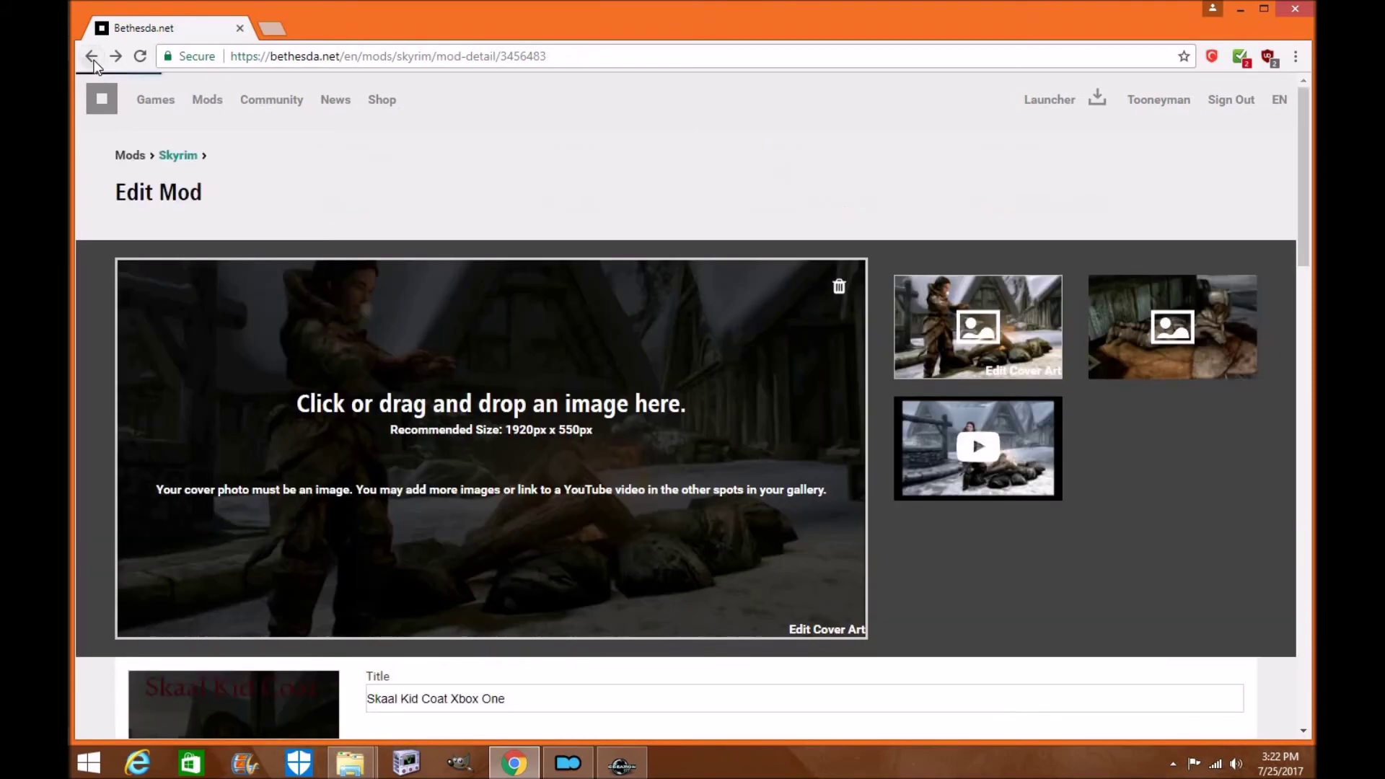
click(91, 57)
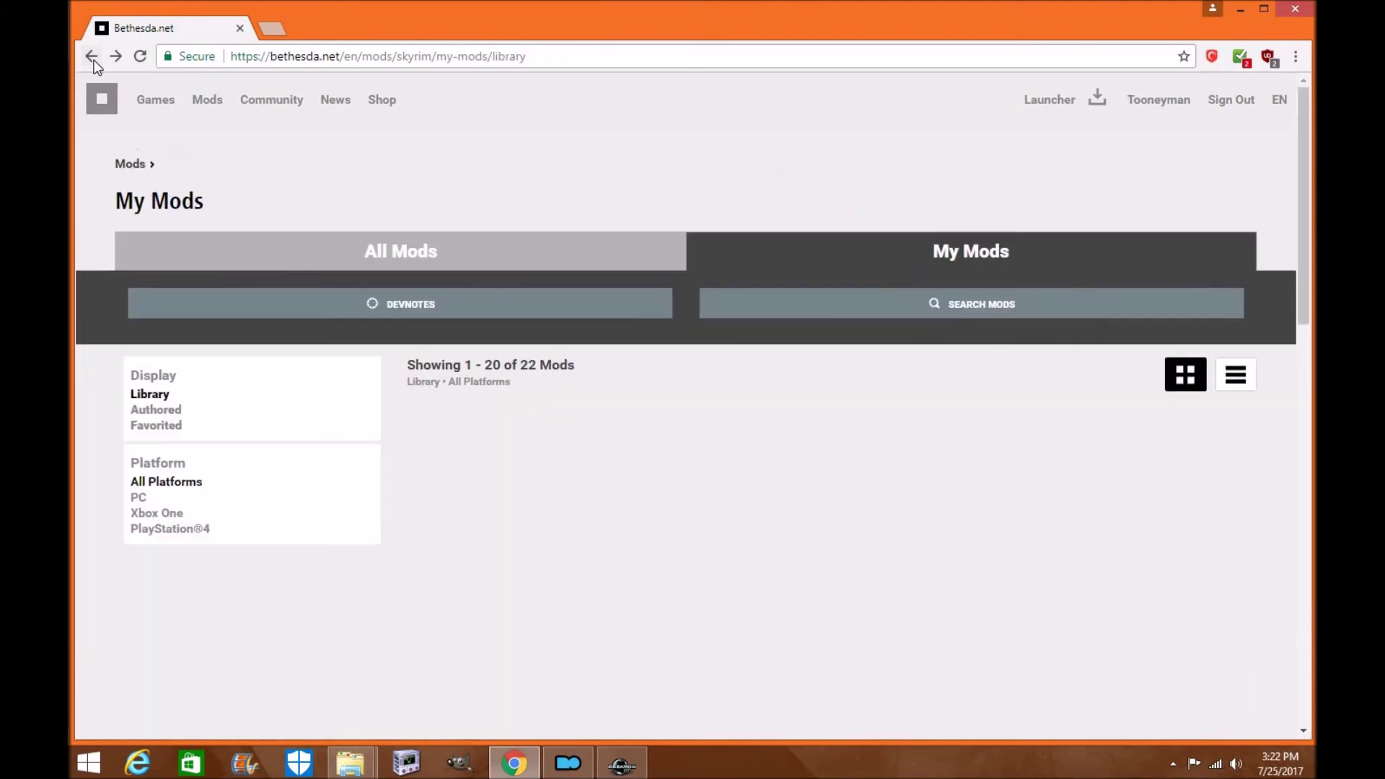
- Open the RS Children Overhaul Patch XB1 page and review its history and two required dependencies
scroll(1012, 505, down, 4)
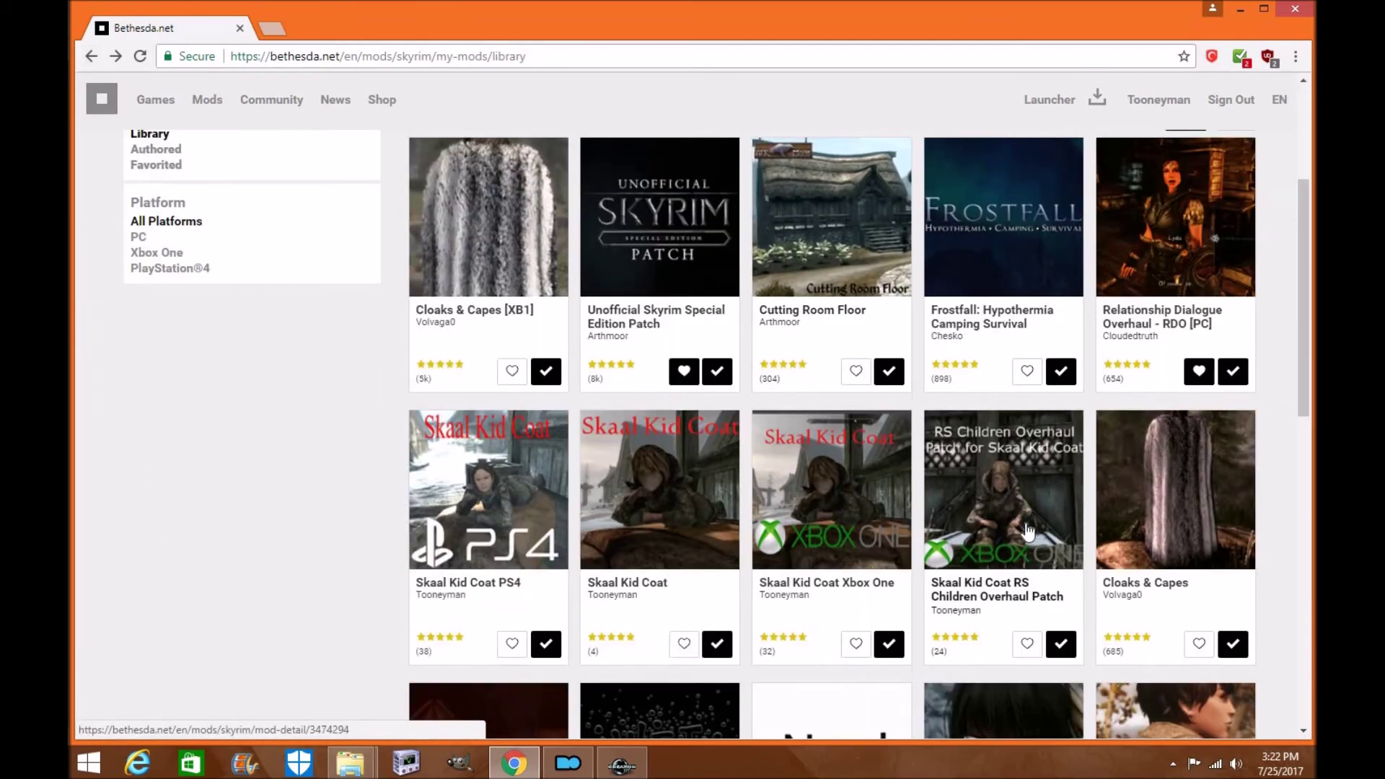
click(1017, 530)
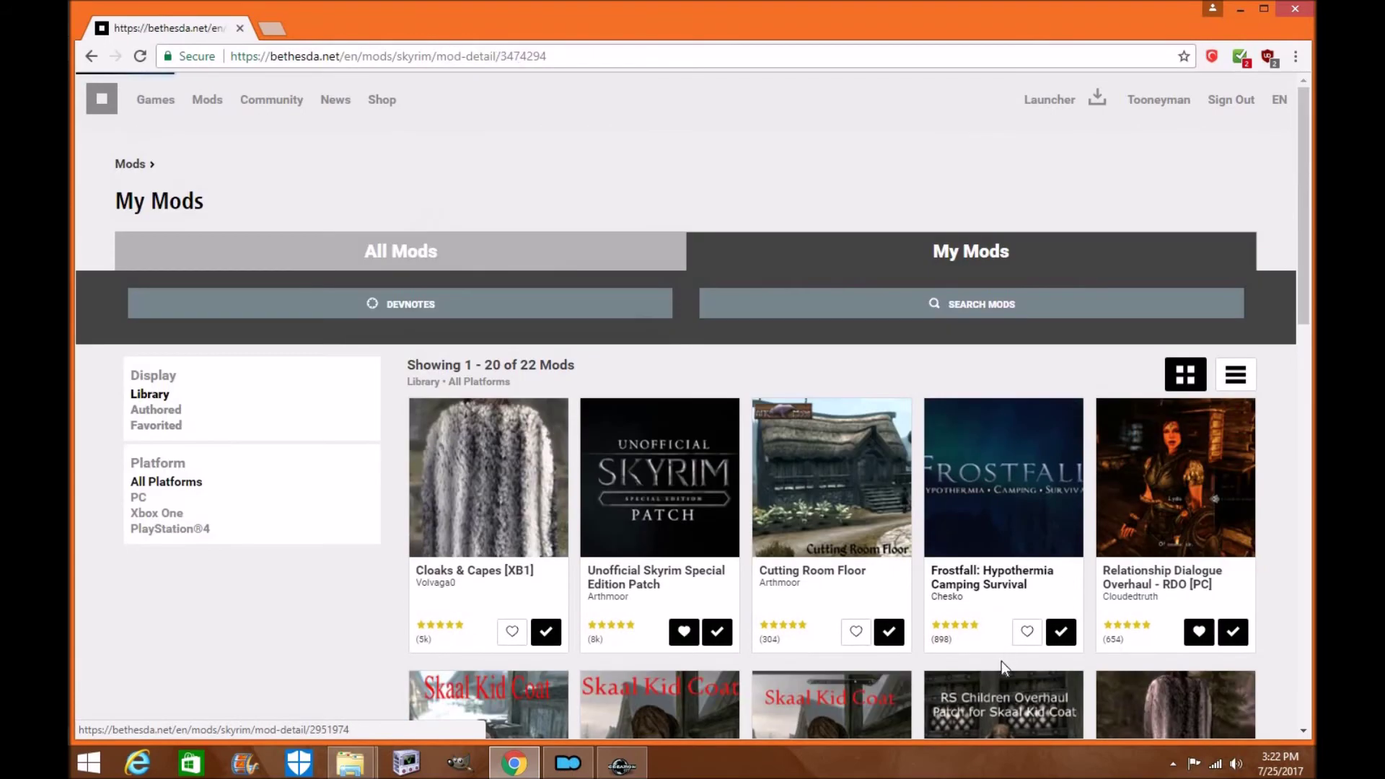
scroll(548, 431, down, 3)
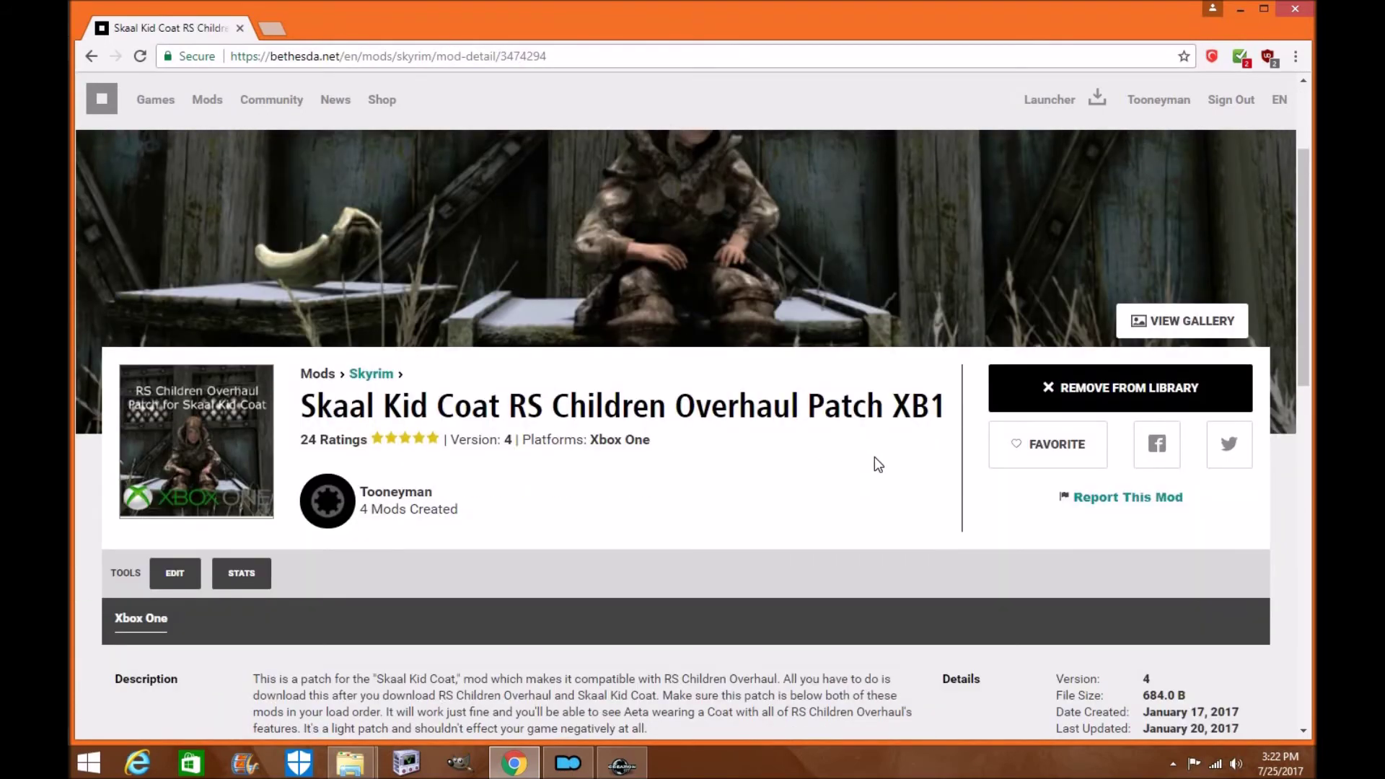
scroll(880, 460, down, 8)
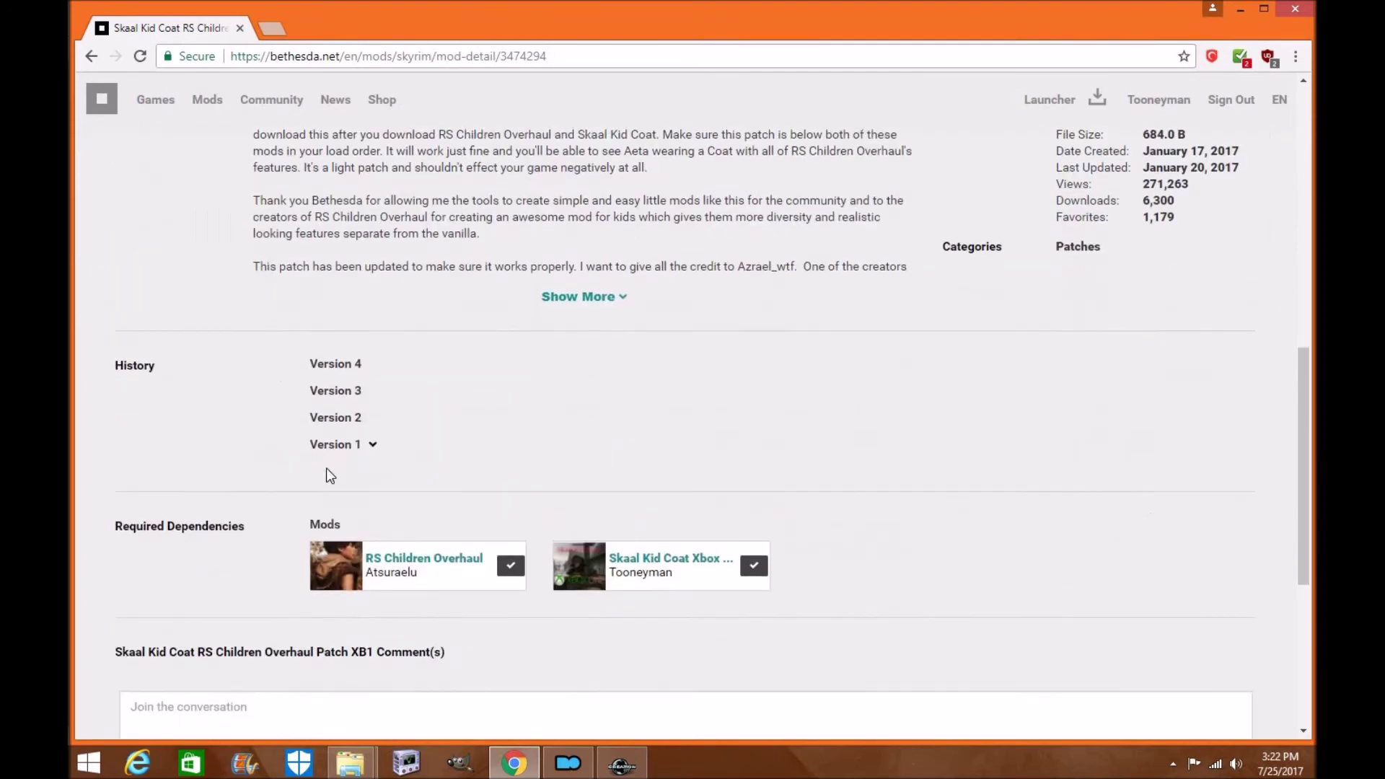
scroll(326, 470, down, 2)
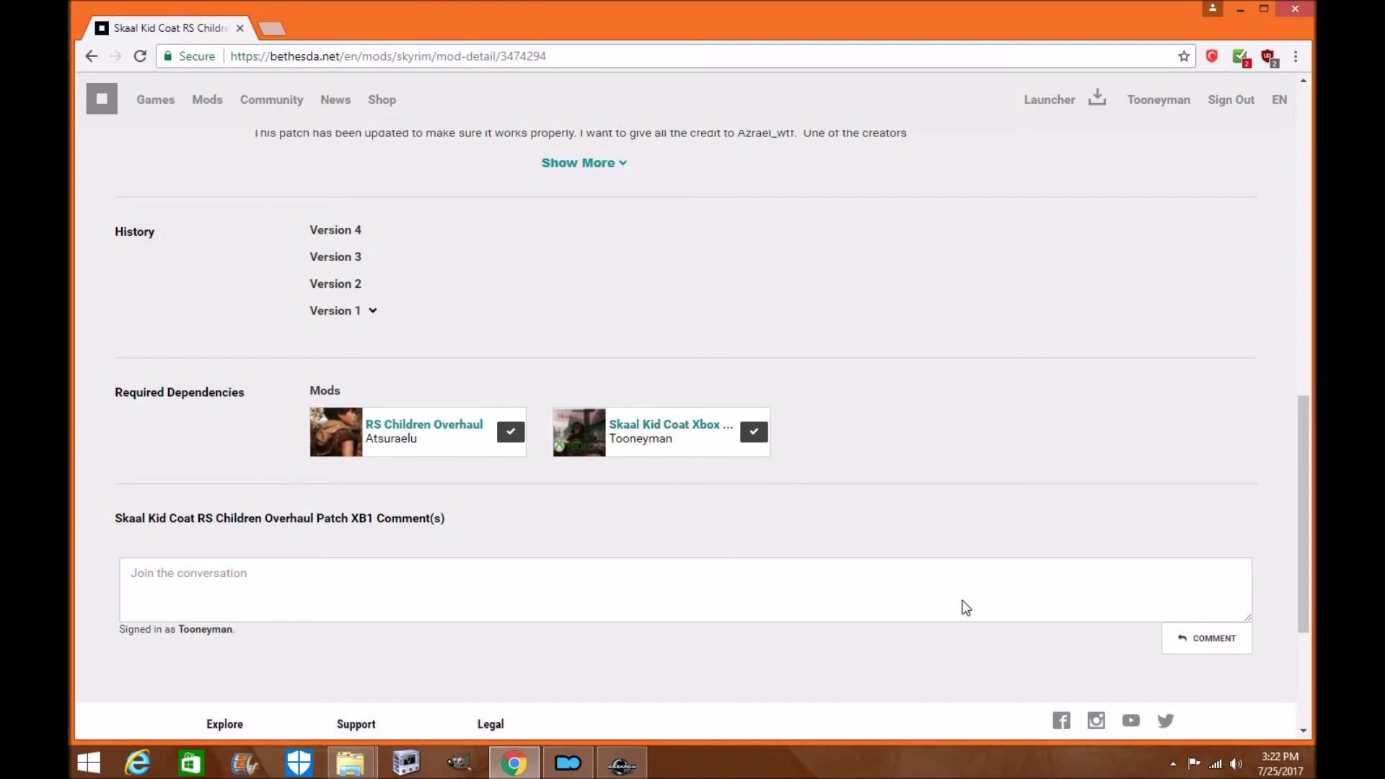
scroll(649, 635, down, 3)
scroll(289, 642, up, 12)
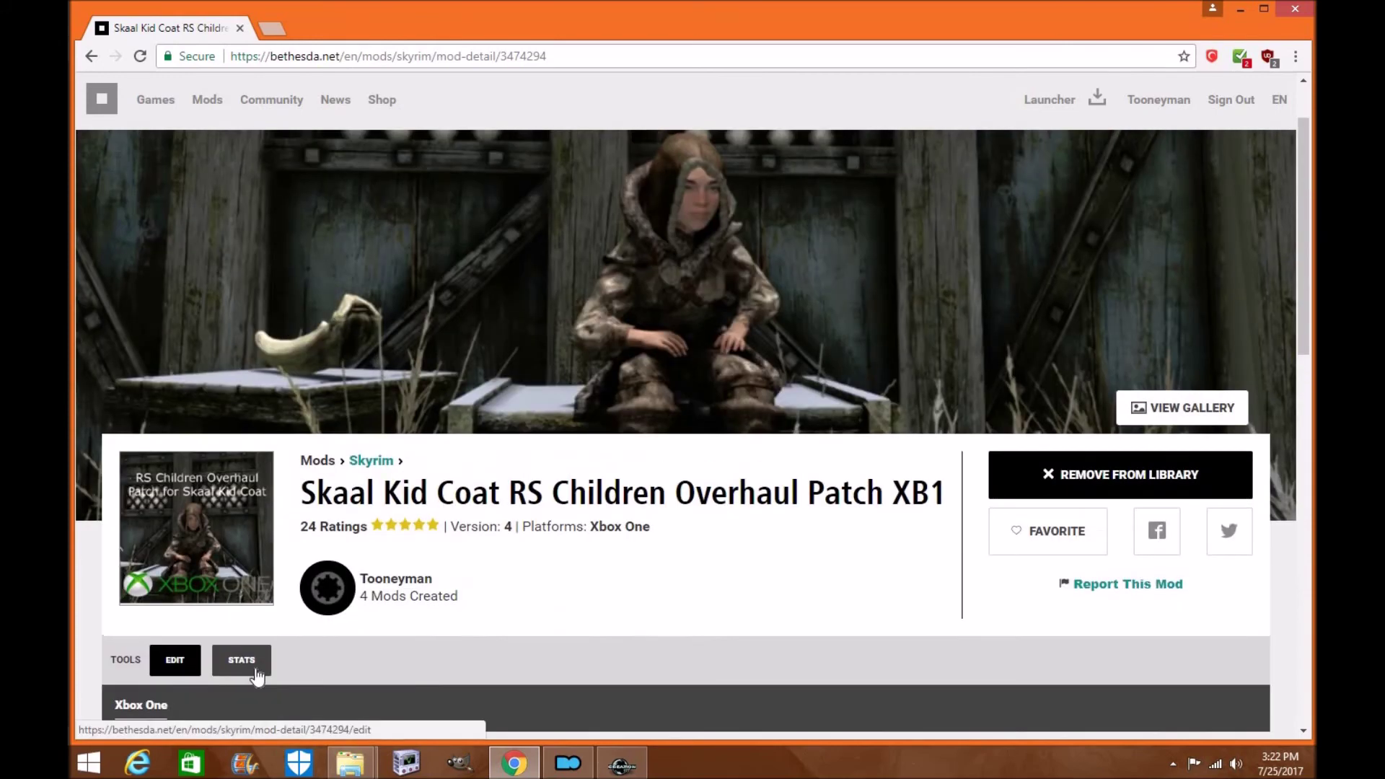
- Open the patch's Edit Mod form and search 'RS Child' in the Required Dependencies mod name box
click(175, 659)
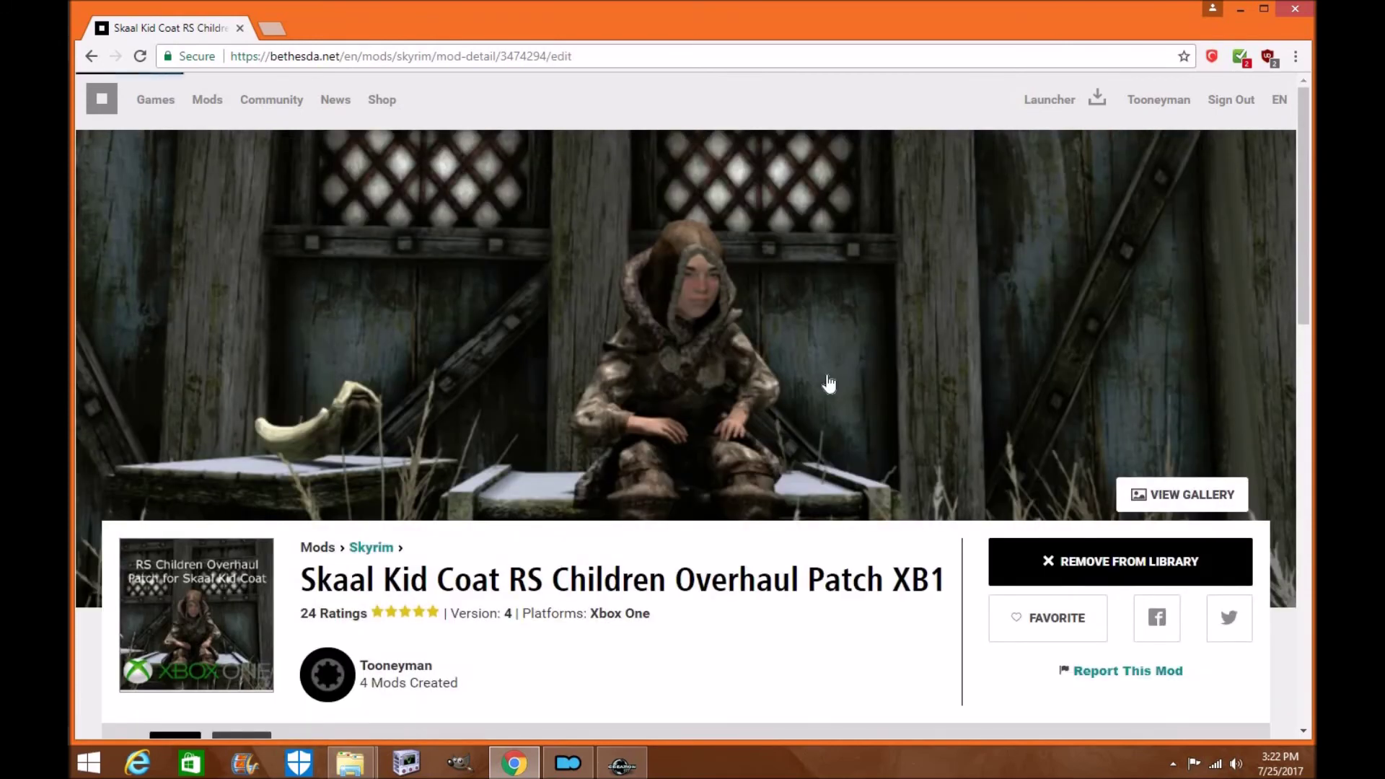
scroll(827, 375, down, 12)
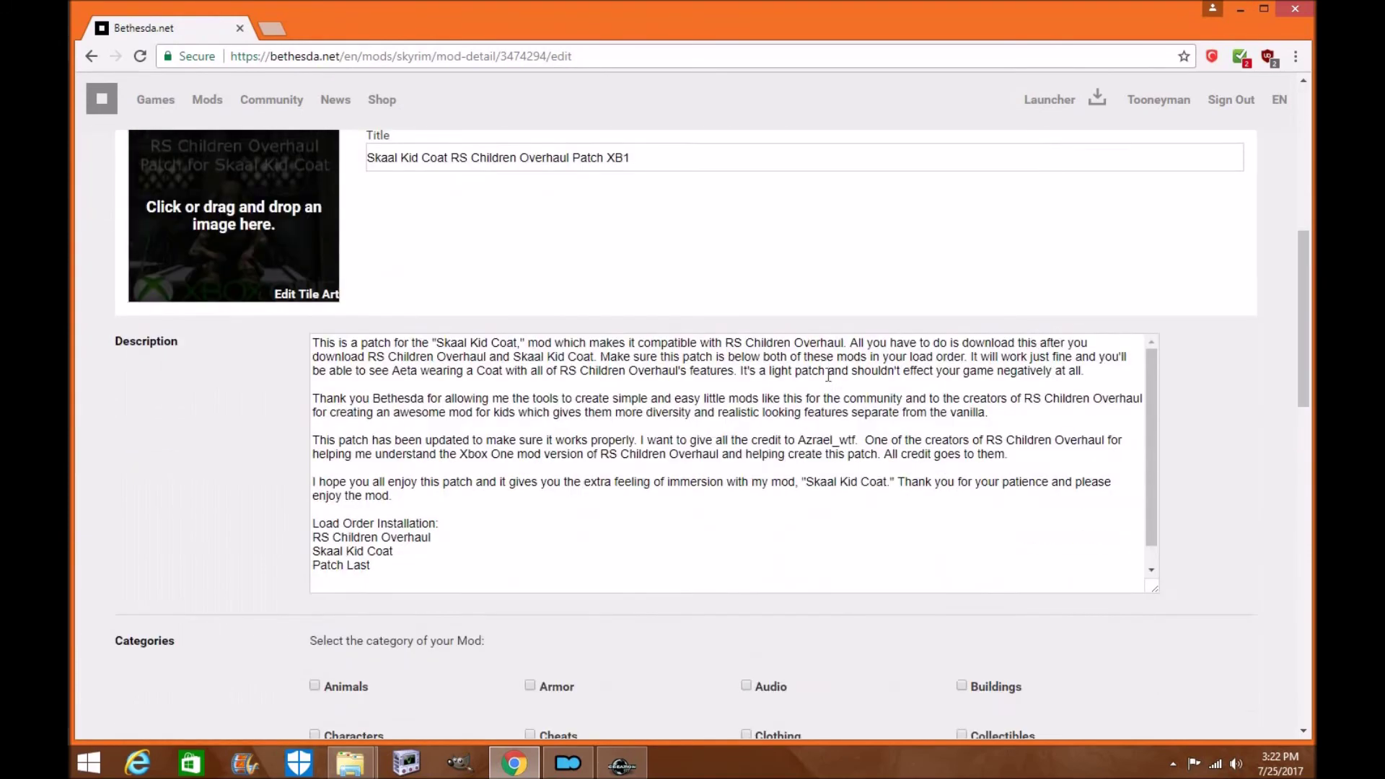
scroll(826, 374, down, 7)
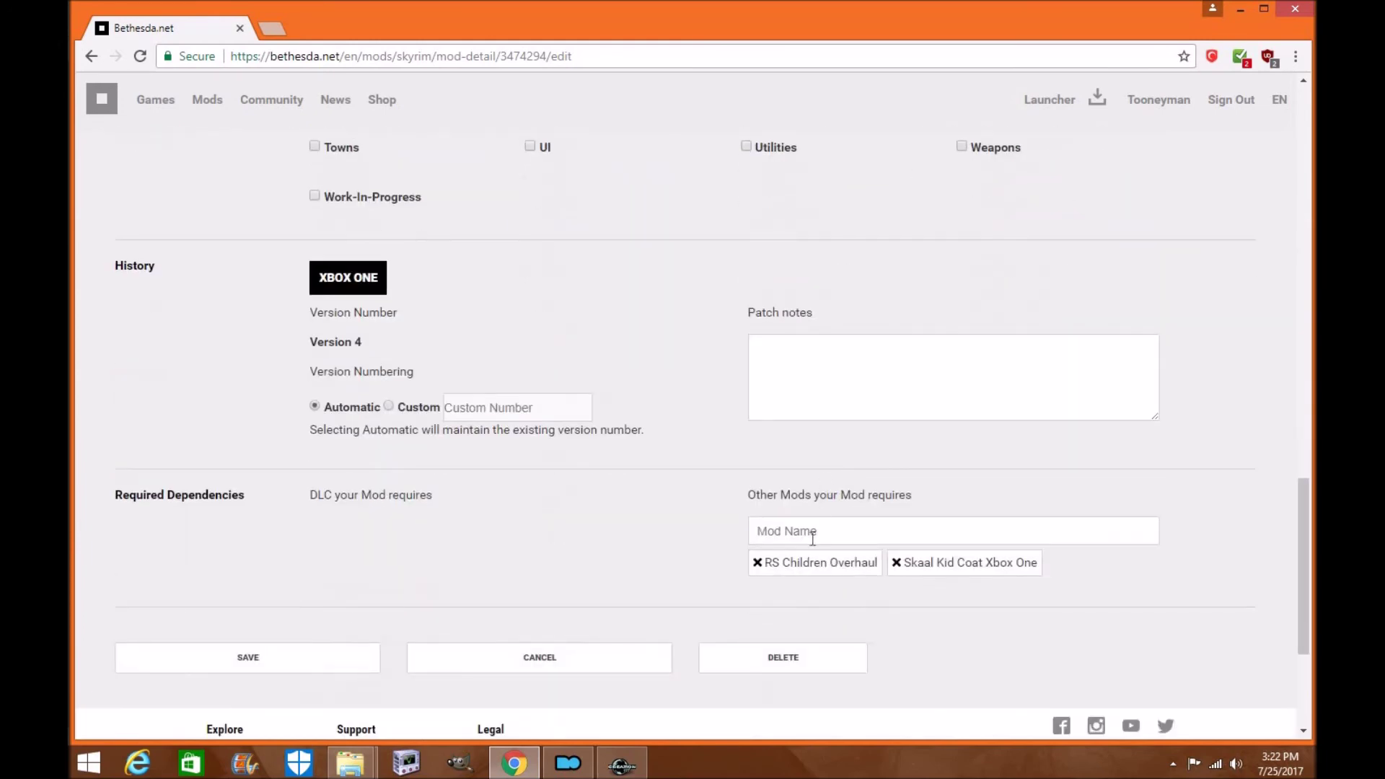
click(812, 538)
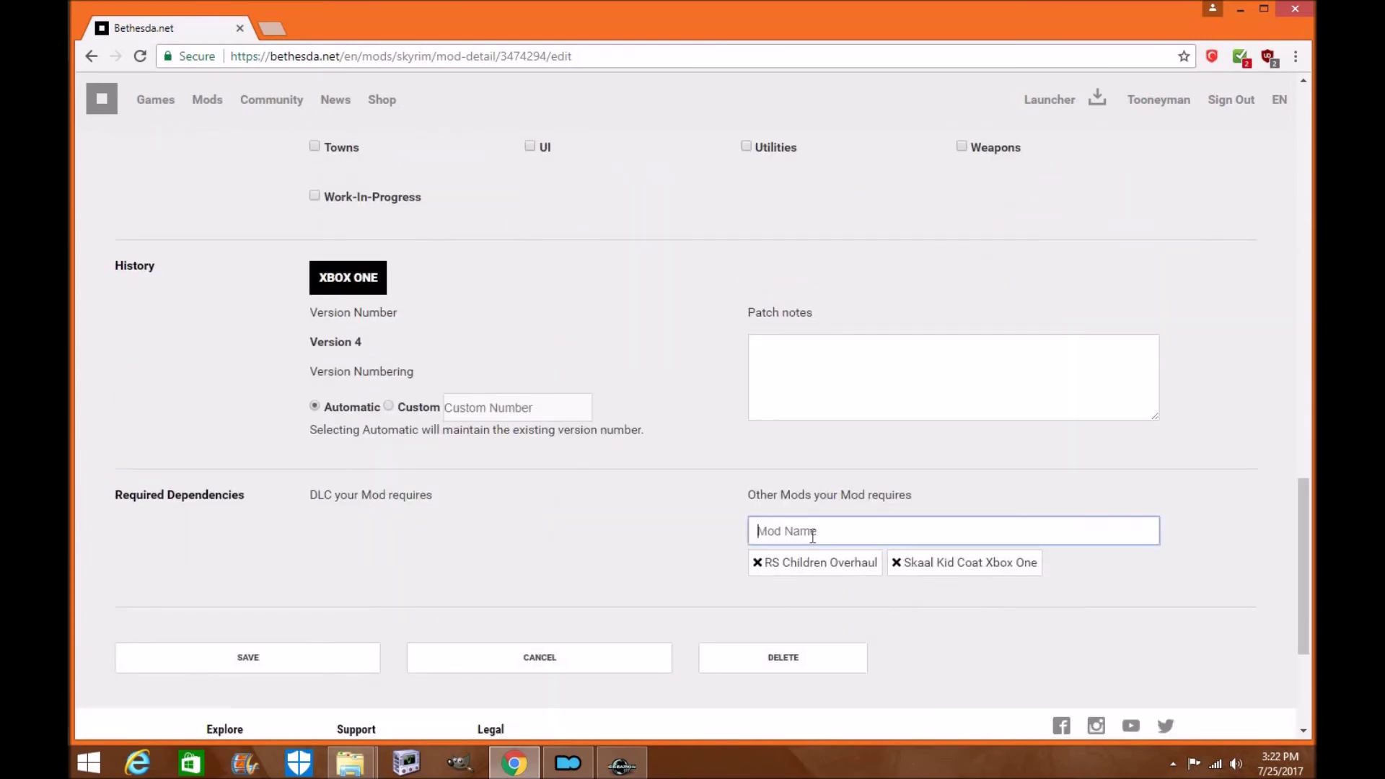
text(rss)
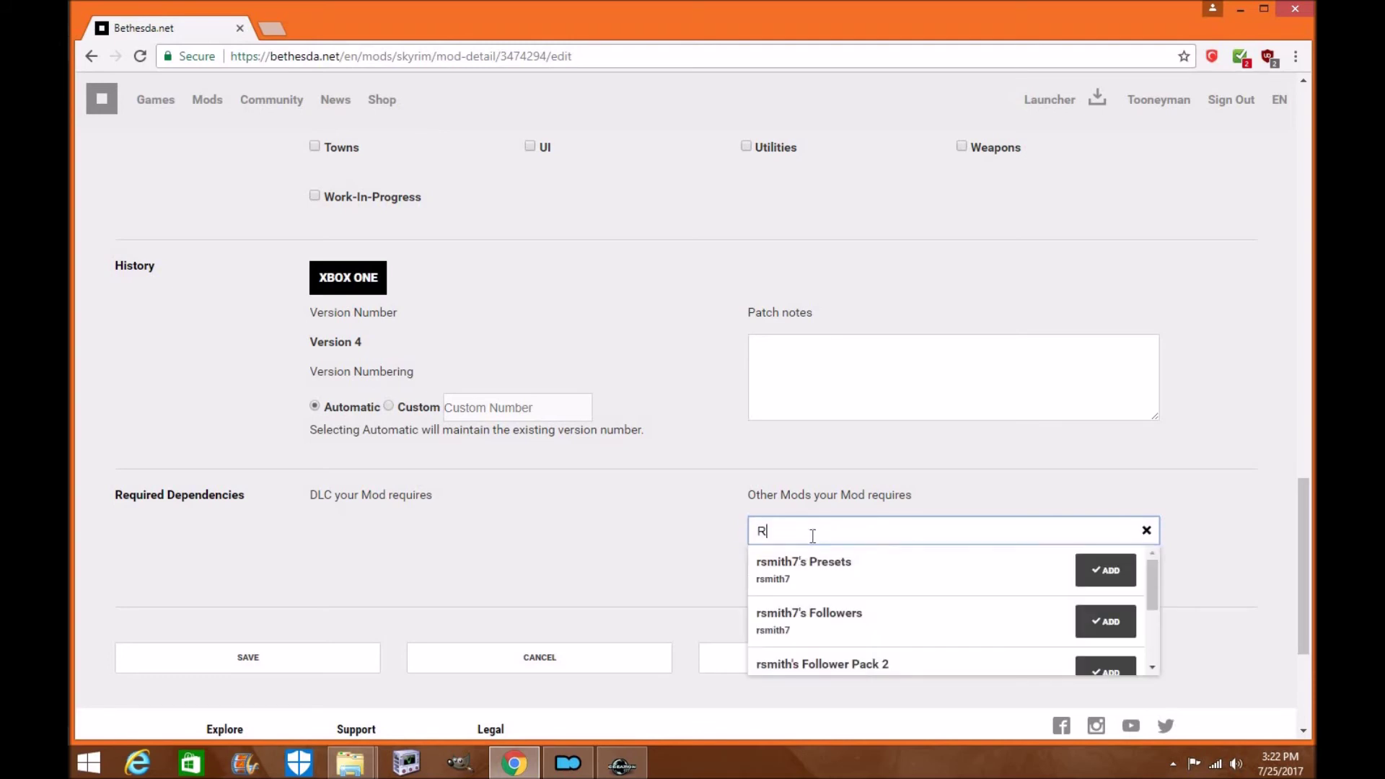
key(BackSpace)
key(BackSpace)
text(RSS)
key(BackSpace)
text(Child)
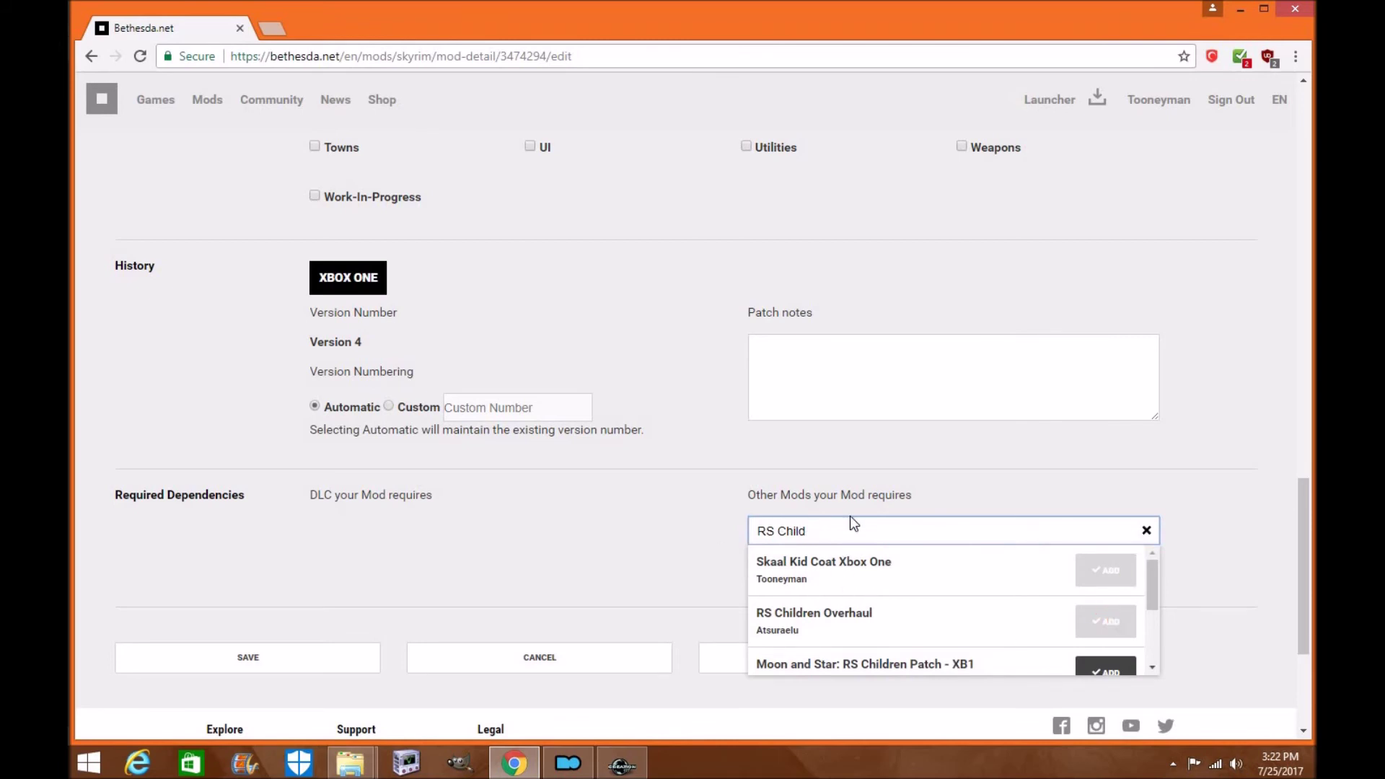
- Clear the dependency search, leaving RS Children Overhaul and Skaal Kid Coat Xbox One as required mods
click(1146, 534)
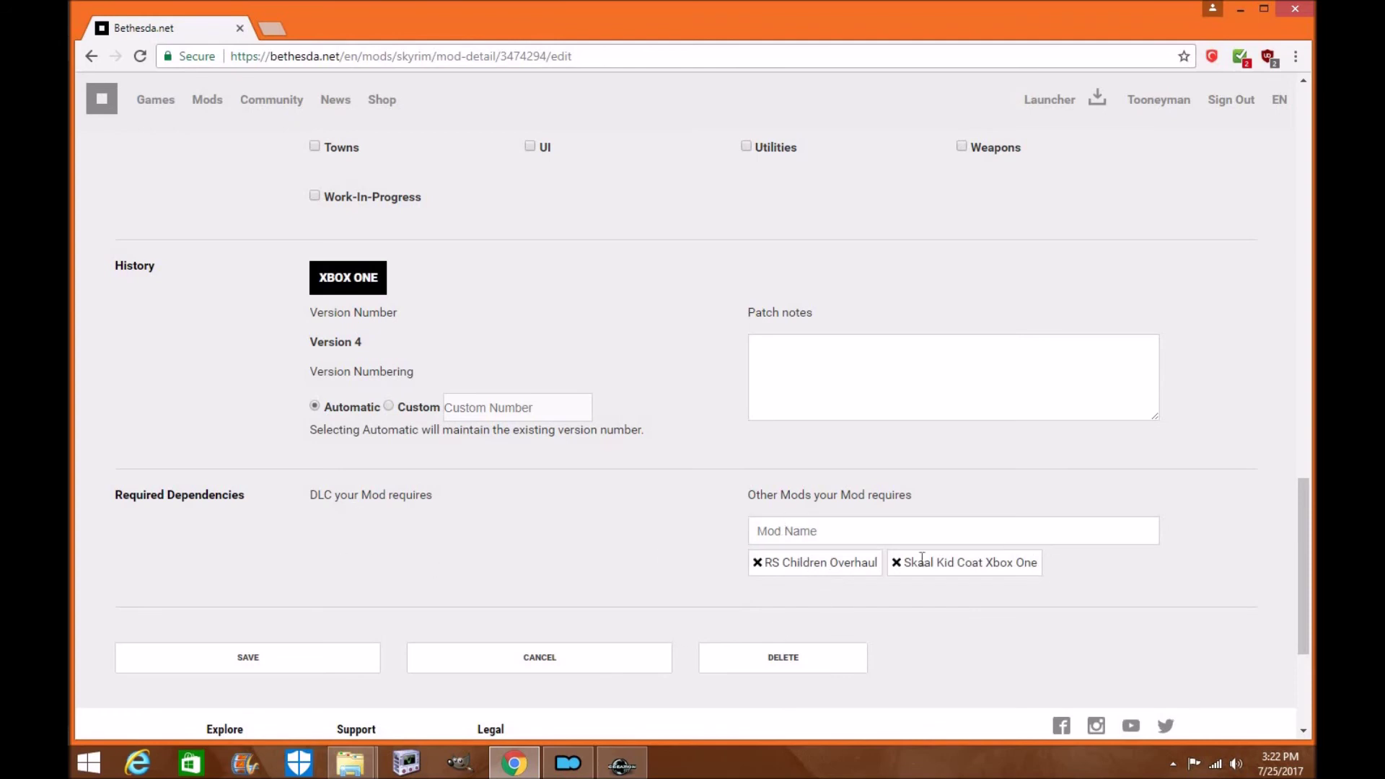
scroll(430, 490, up, 20)
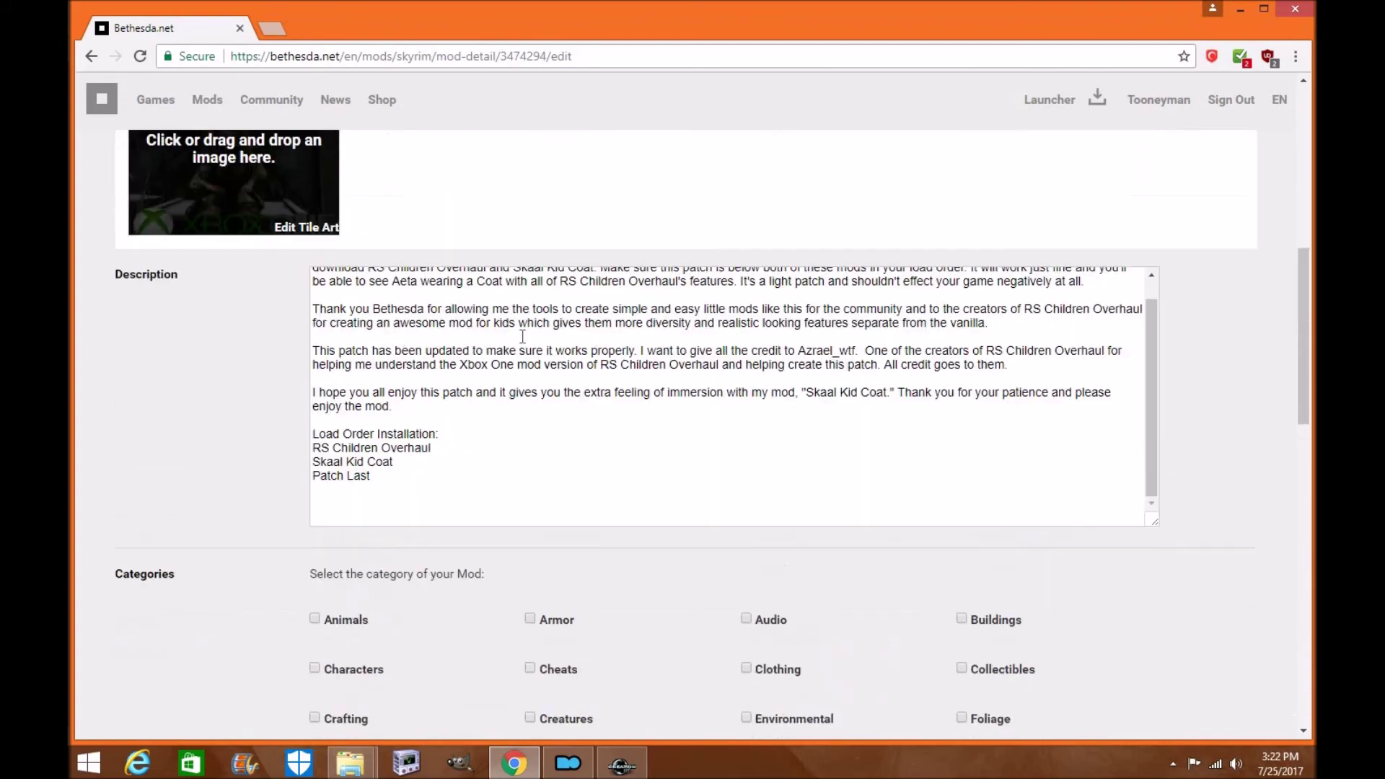
scroll(1062, 369, up, 2)
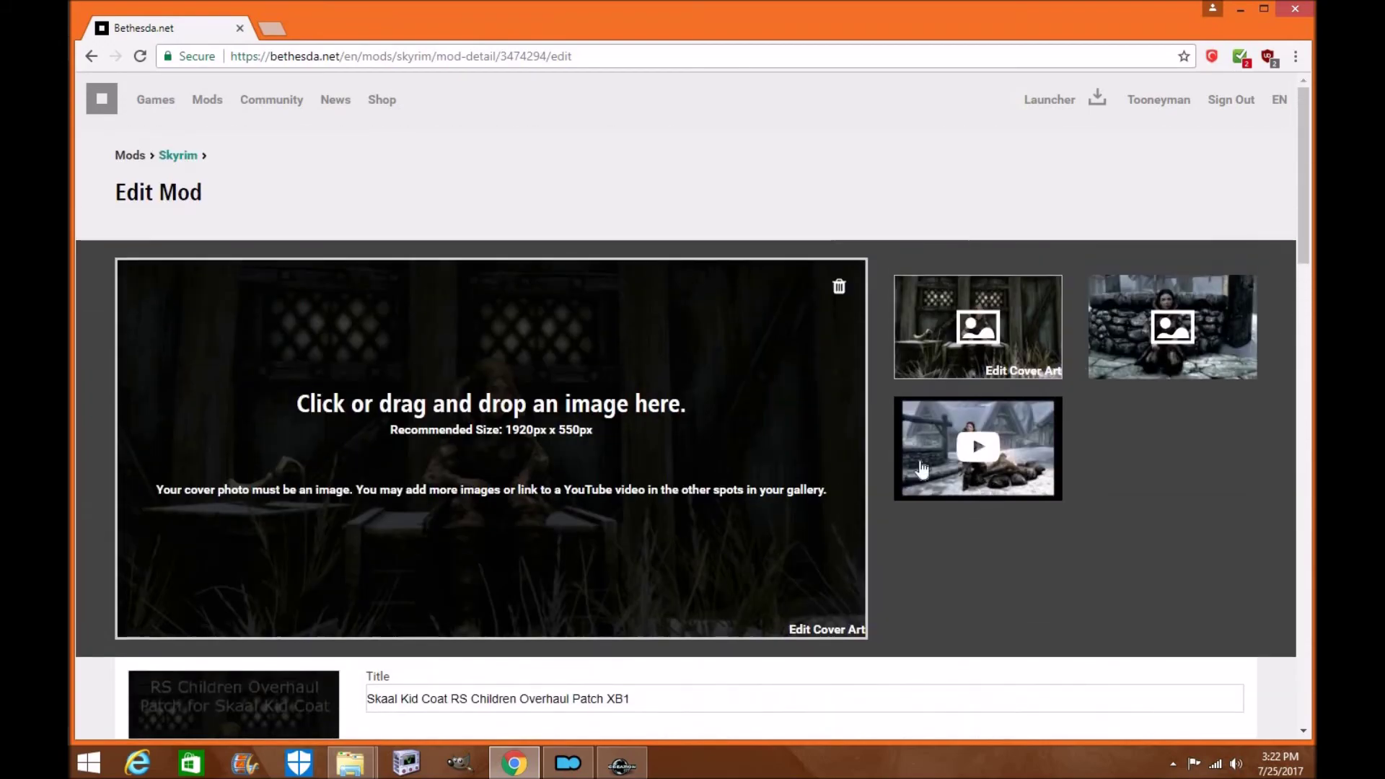
scroll(844, 505, down, 5)
scroll(844, 505, down, 13)
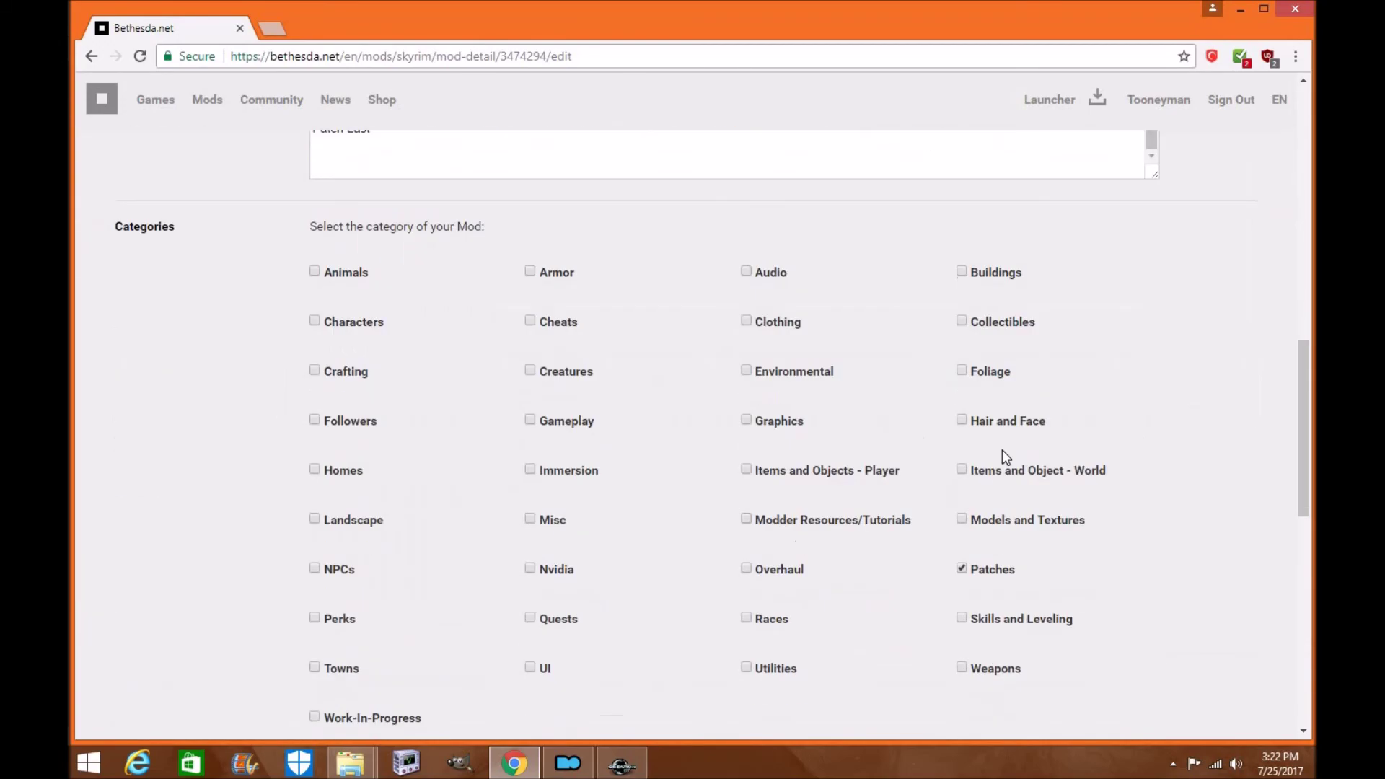
- Draft a hat patch note, then delete it so Patch notes is empty, and switch to Creation Kit
click(866, 470)
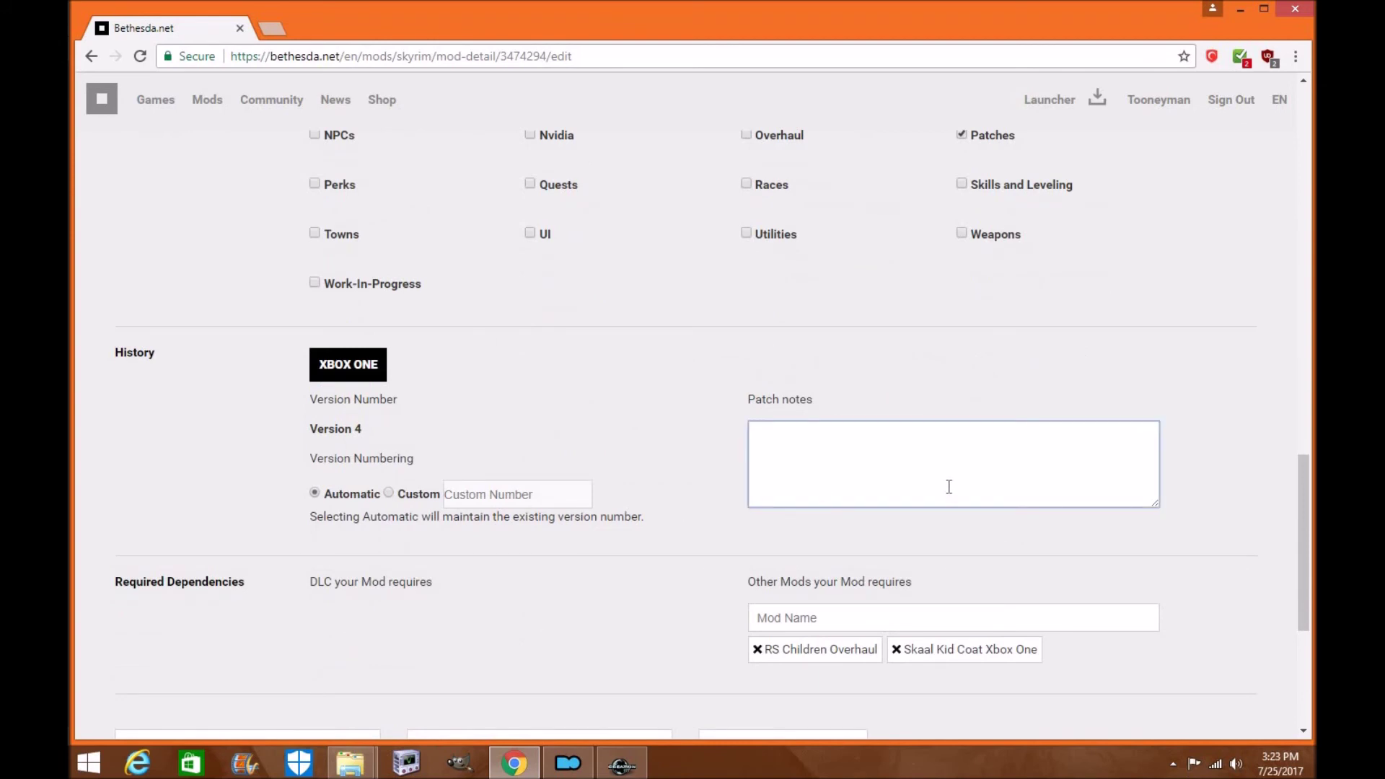
text(alshfdlasdf)
text(HAd)
text( a hat that works for )
text(skaal kdi)
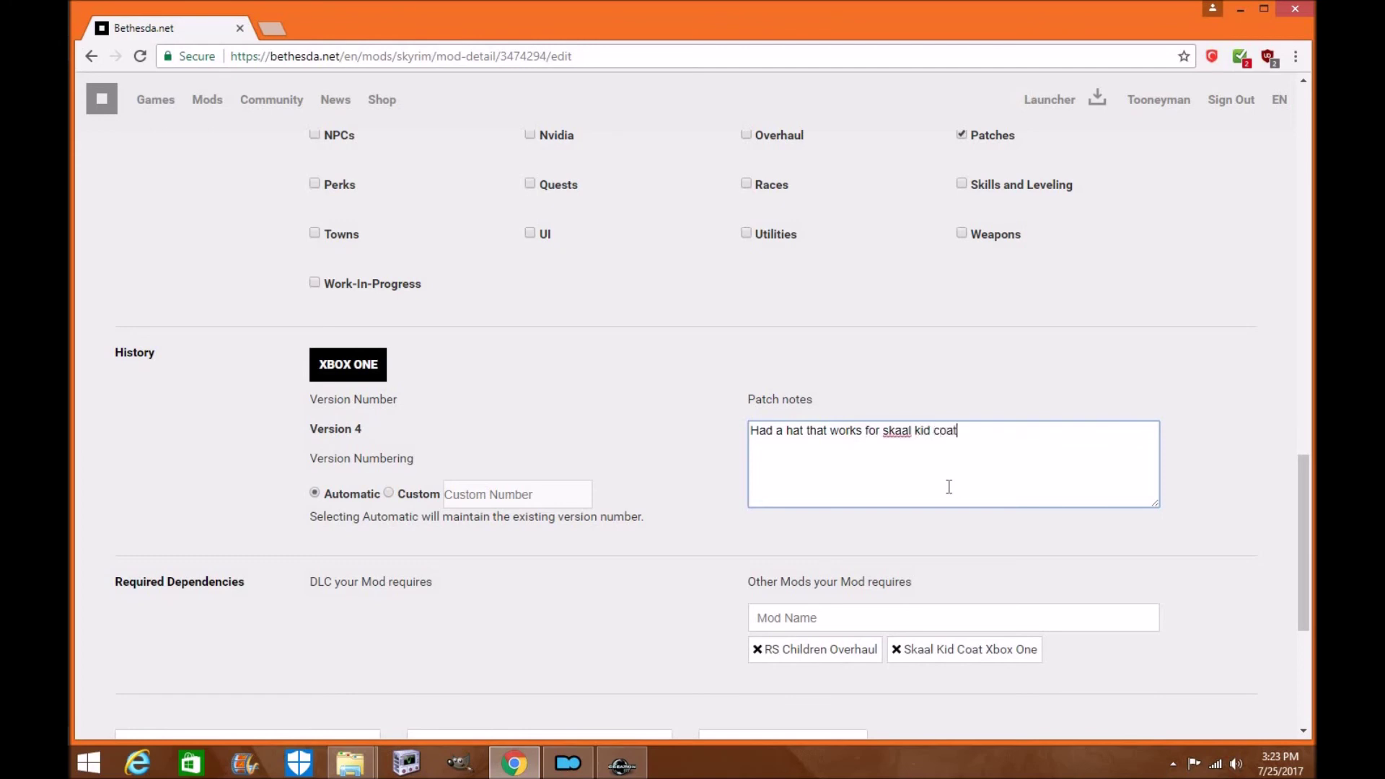
scroll(949, 485, down, 5)
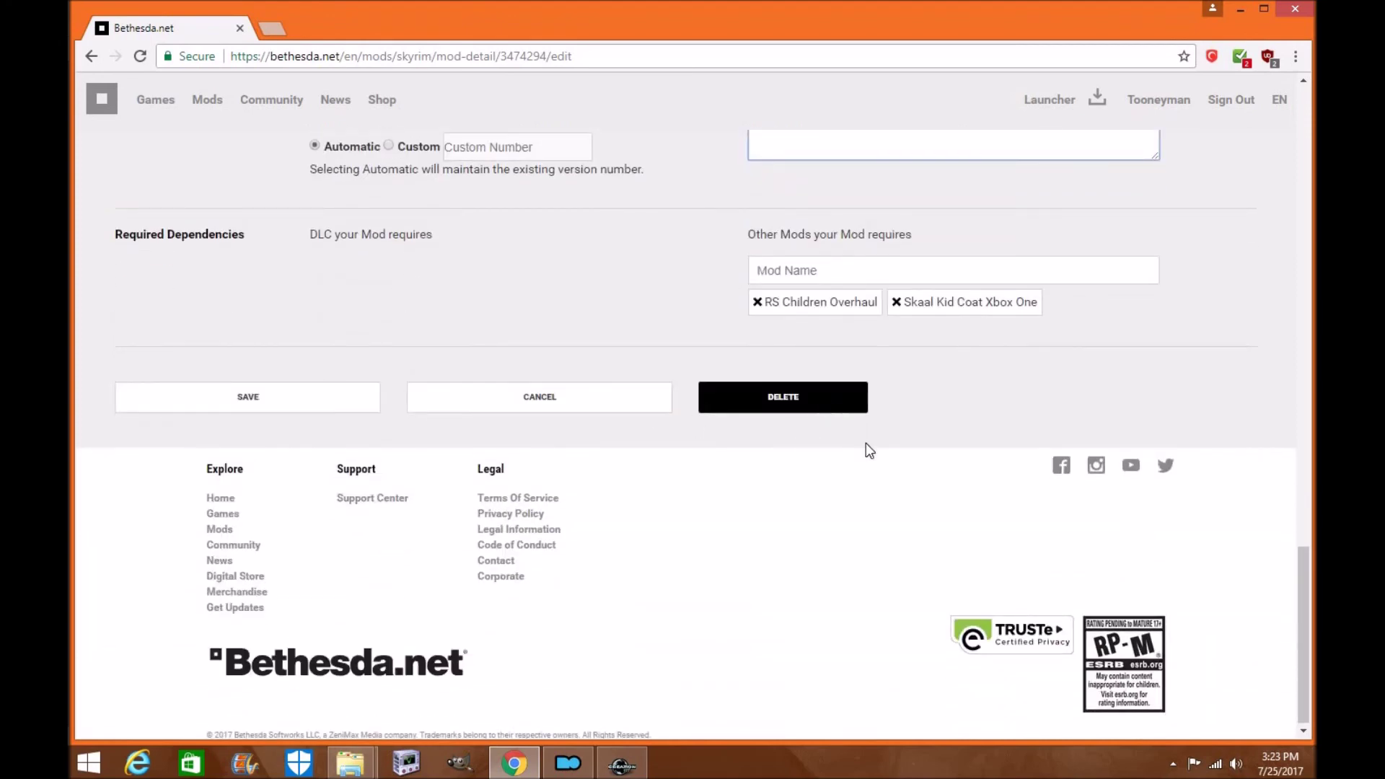
scroll(869, 447, up, 6)
drag(1029, 516, 664, 508)
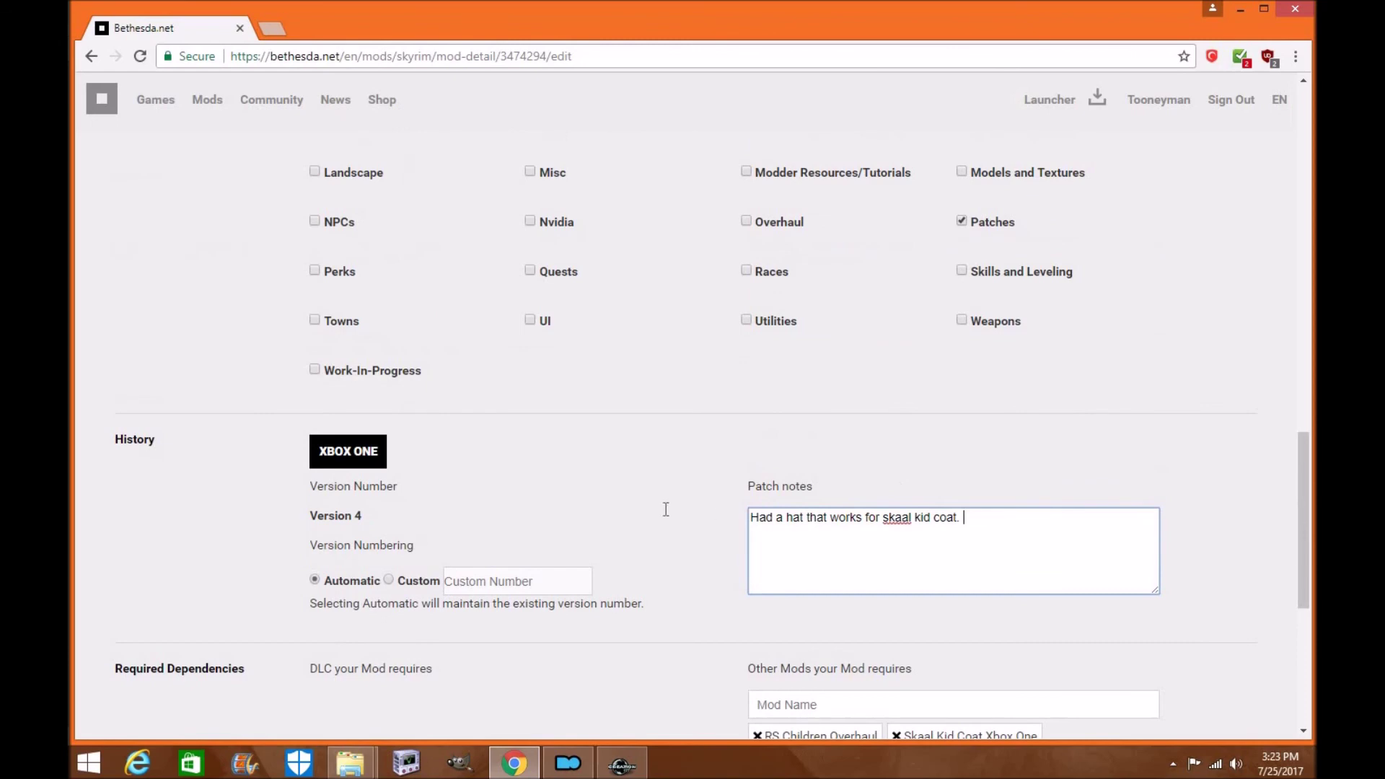
key(BackSpace)
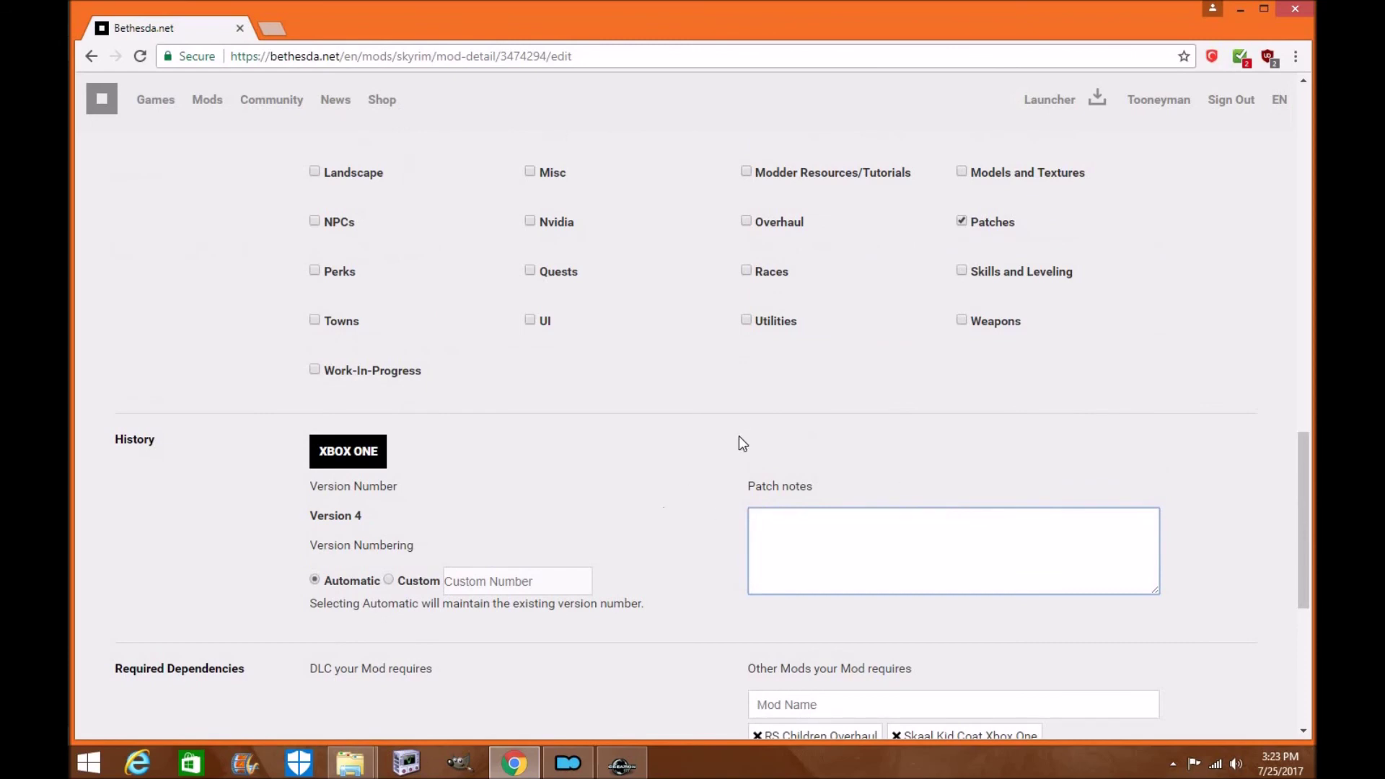
scroll(751, 603, up, 1)
key(alt+Tab)
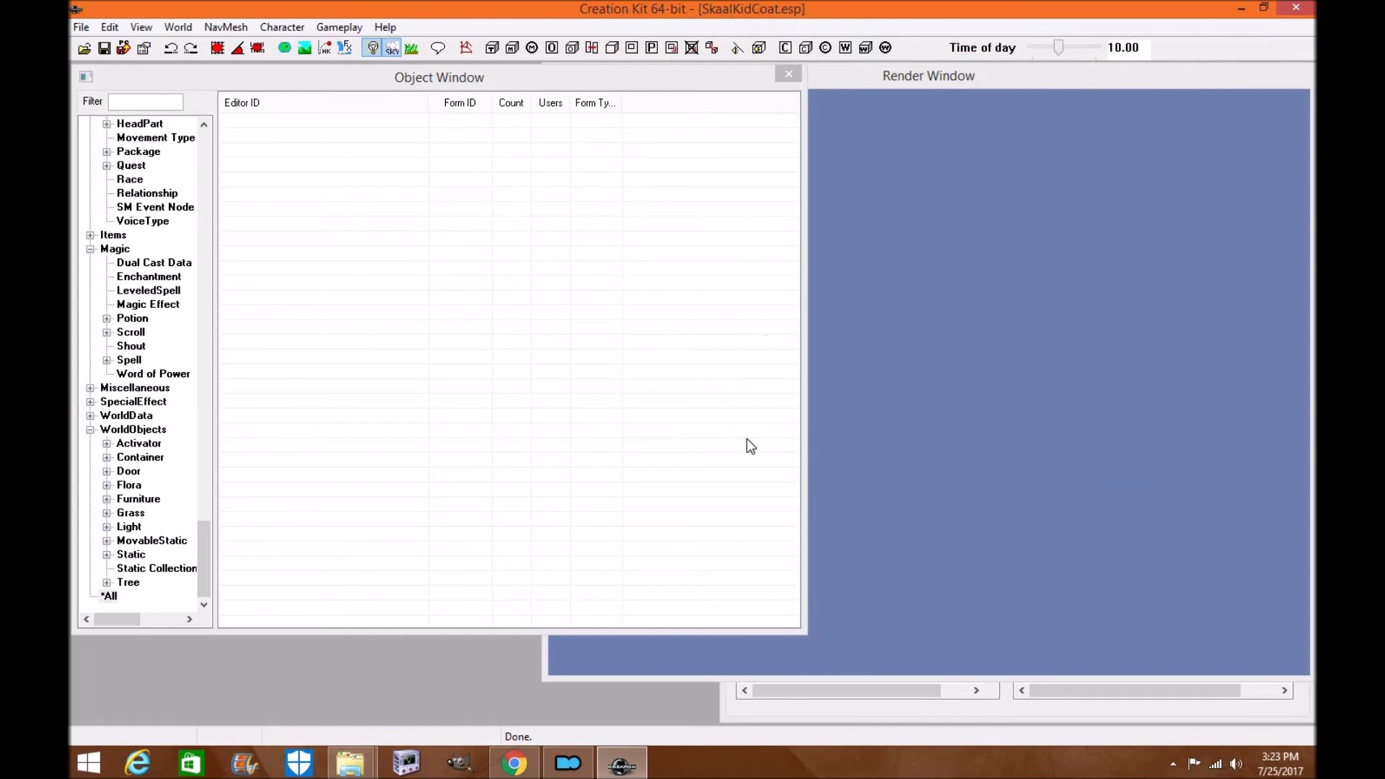
- Look over Creation Kit's File menu without choosing anything, then go via Mod Organizer back to the browser's Edit Mod page
click(81, 28)
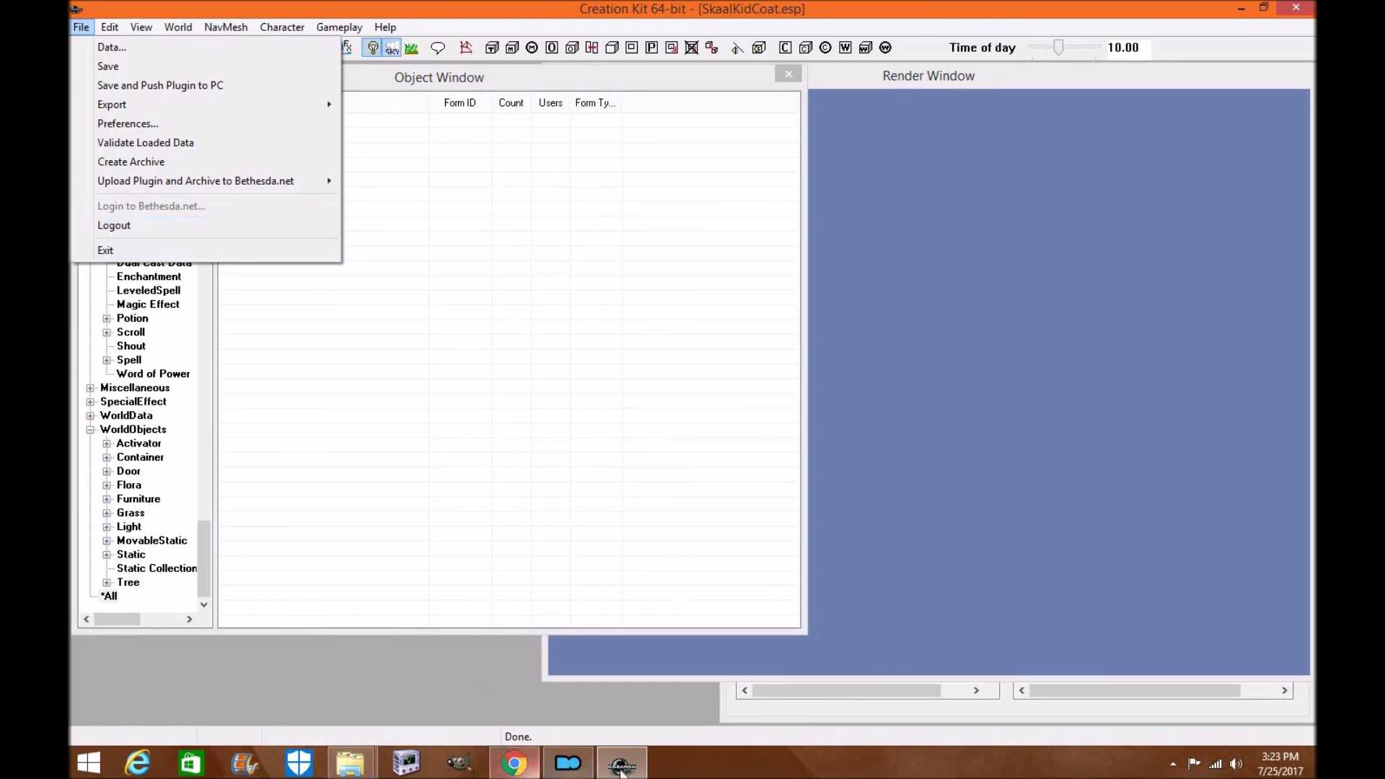
click(568, 764)
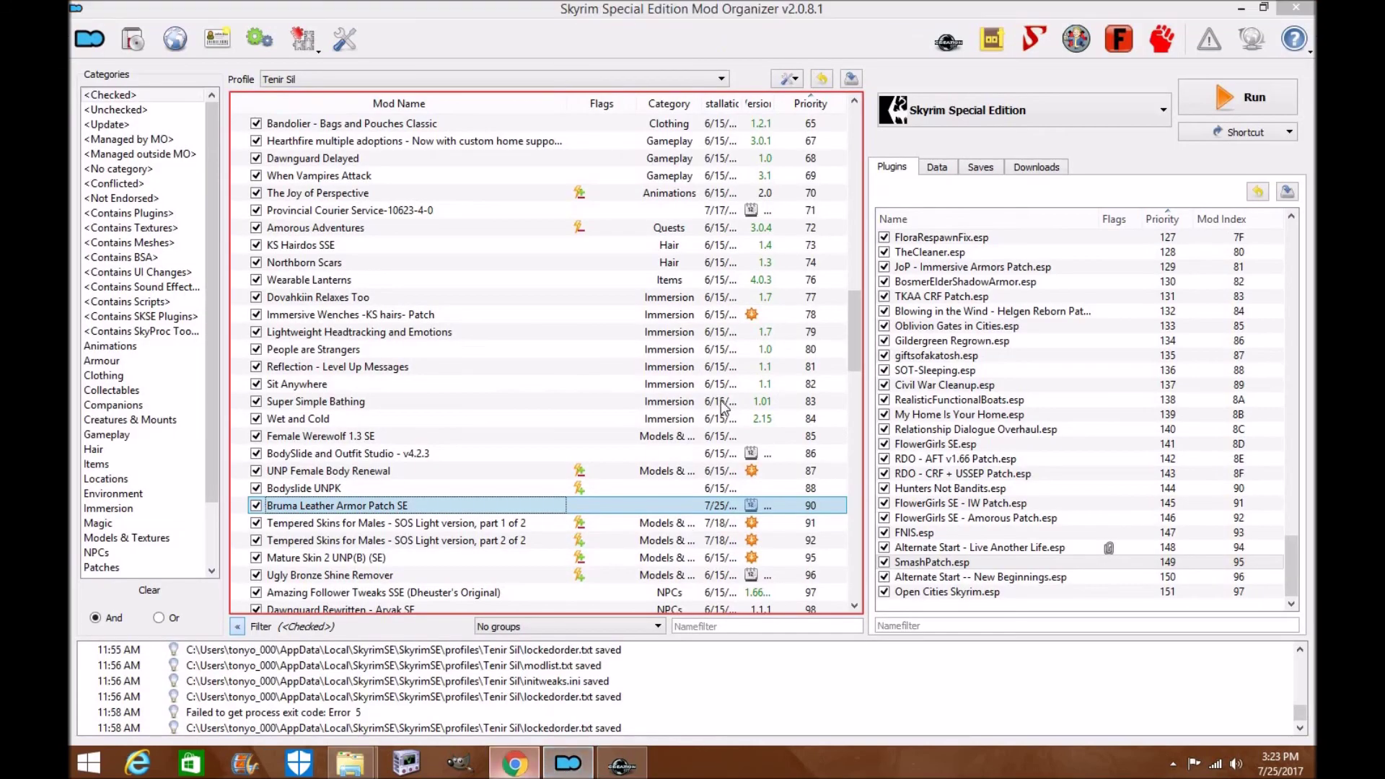
click(514, 763)
scroll(585, 362, up, 15)
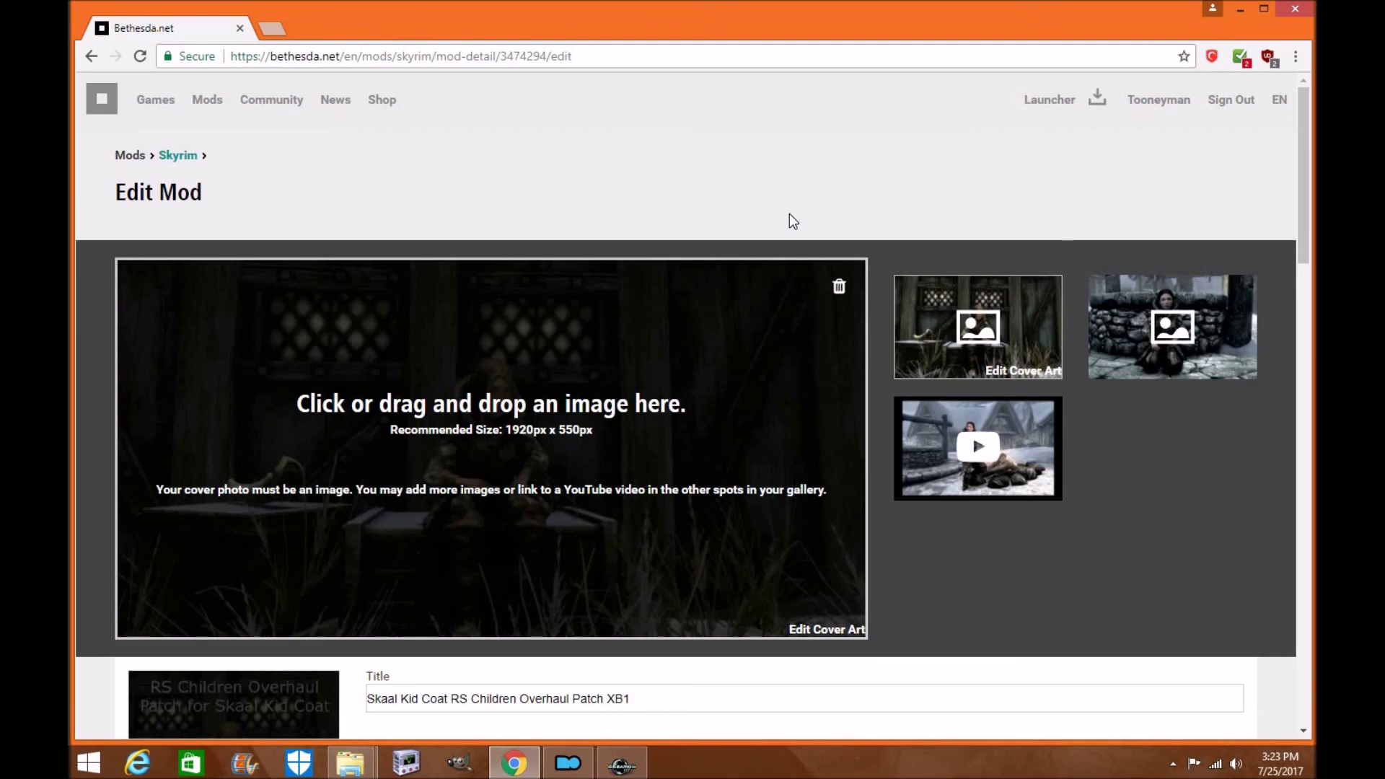
- Review the unchanged Edit Mod form, then go back to the patch's XB1 mod page
scroll(789, 215, down, 6)
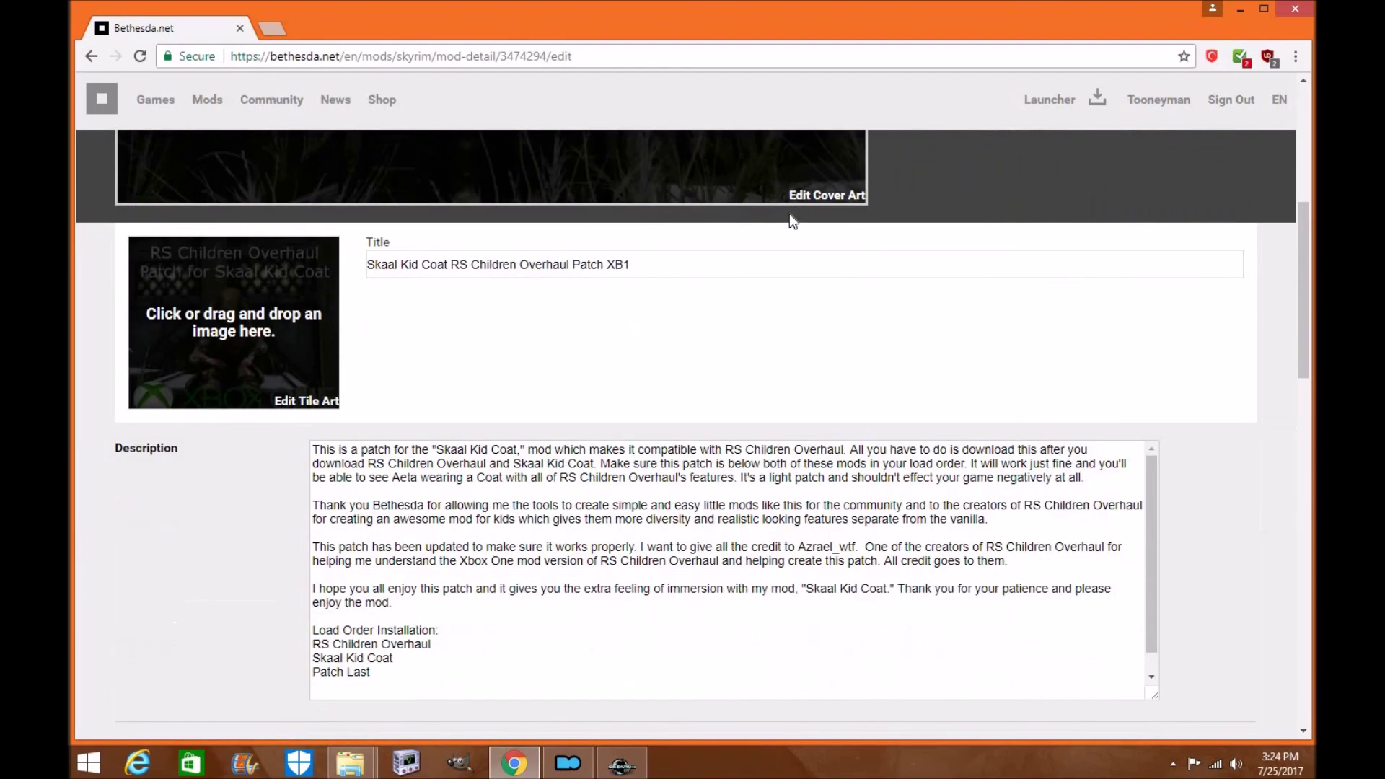
scroll(789, 215, down, 2)
scroll(789, 214, down, 4)
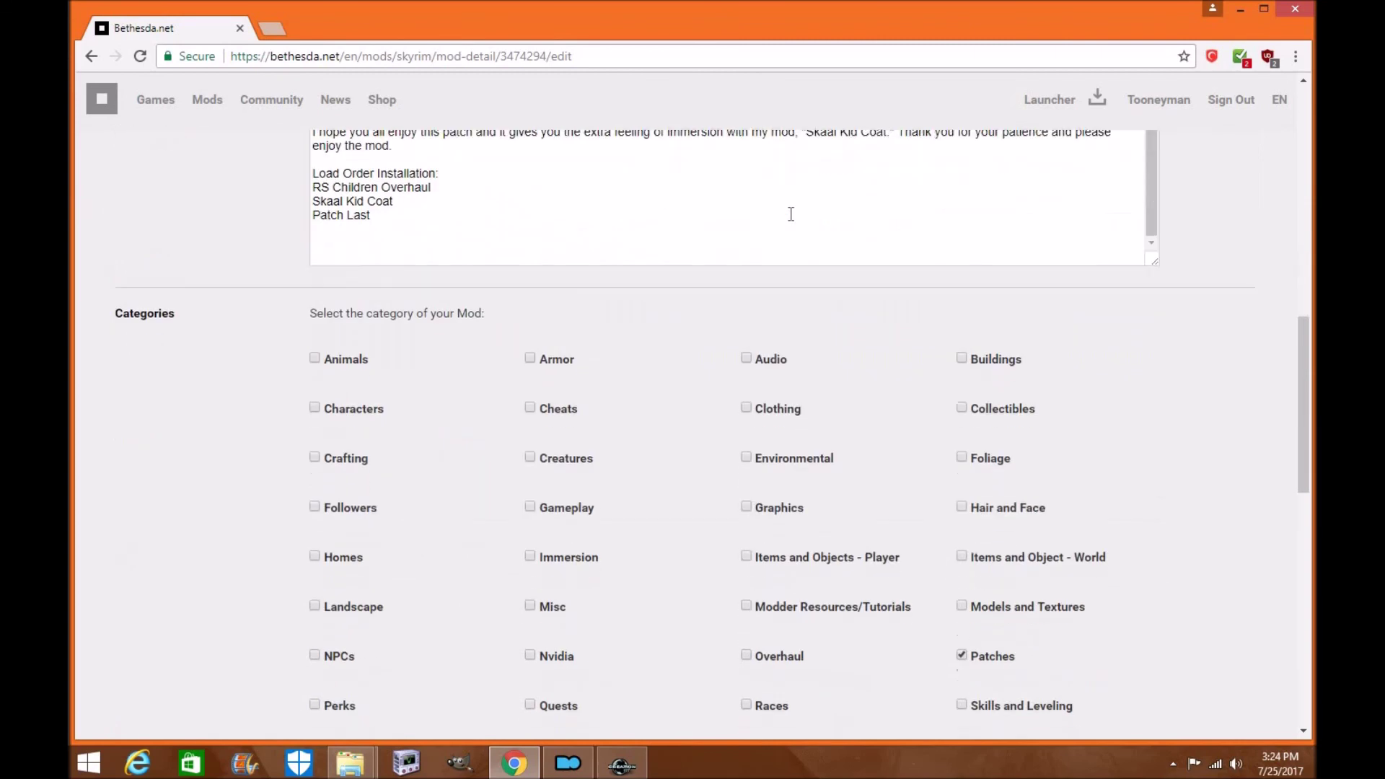
scroll(790, 213, down, 3)
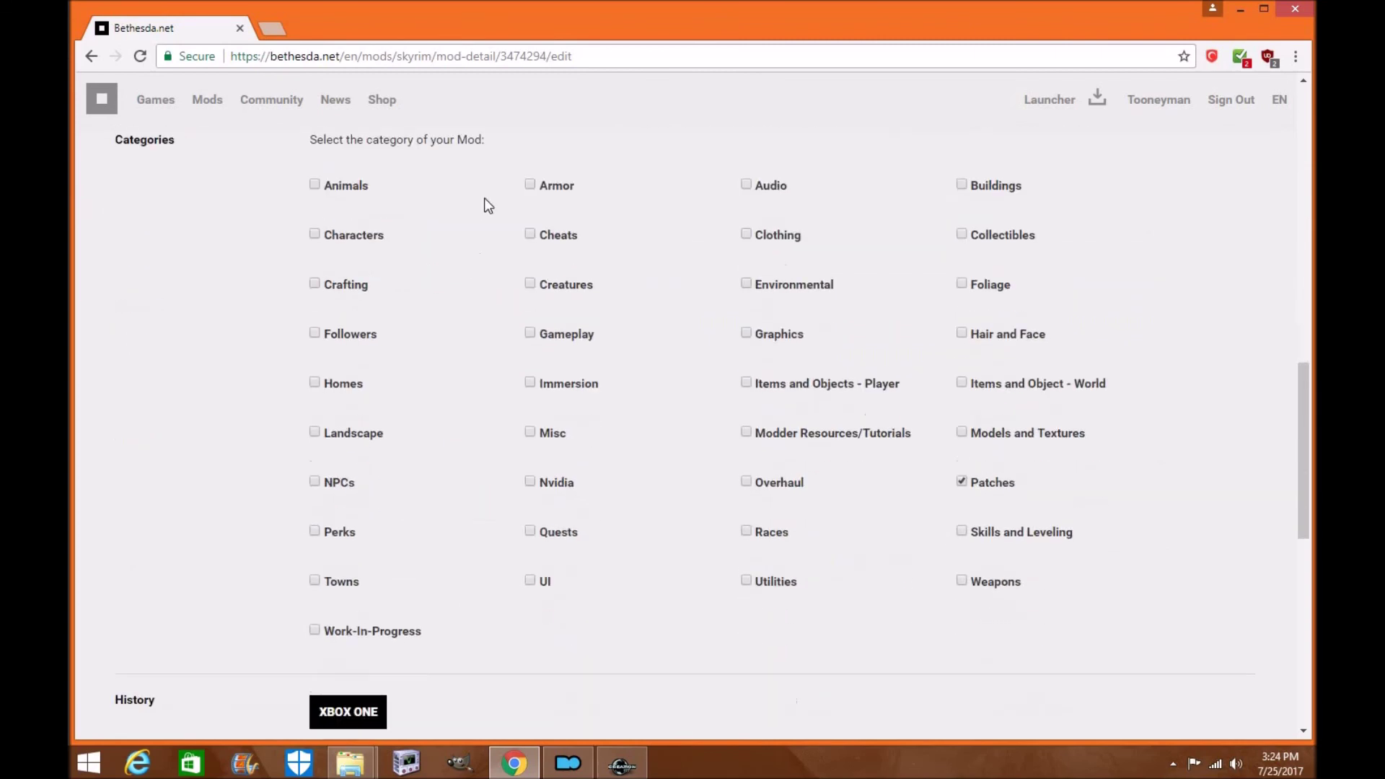
click(91, 56)
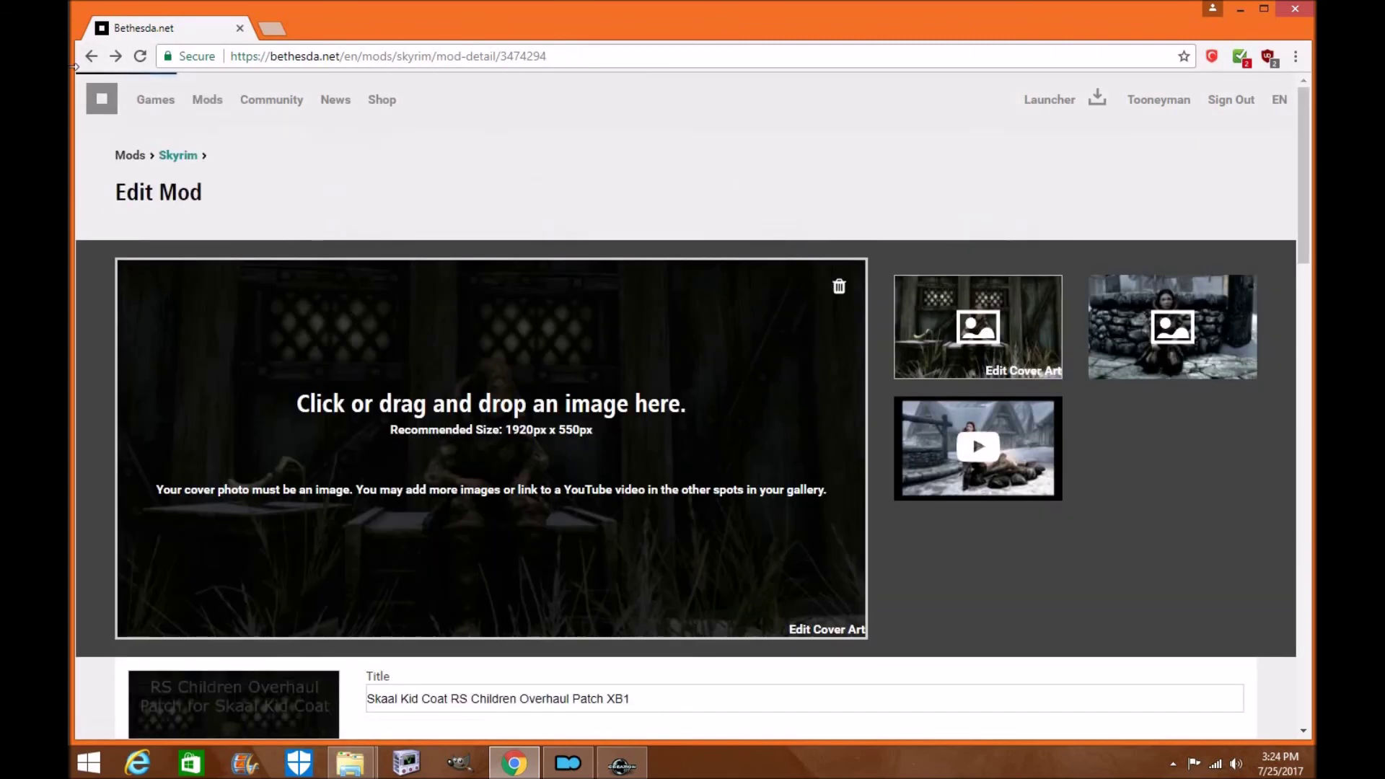